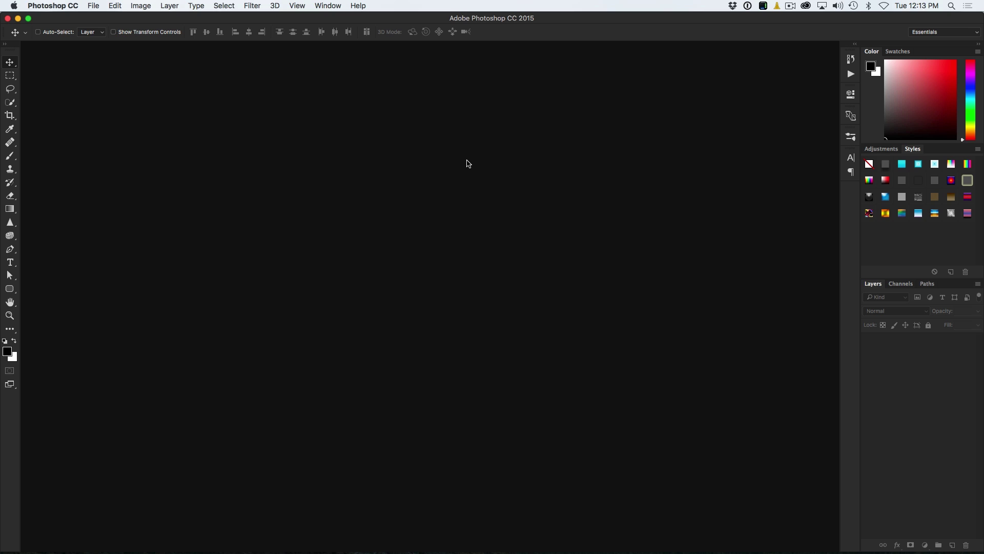
Create a new blank white 1280×720 px document at 300 ppi.
{"action": "left_click", "coordinate": [93, 6]}
{"action": "left_click", "coordinate": [98, 19]}
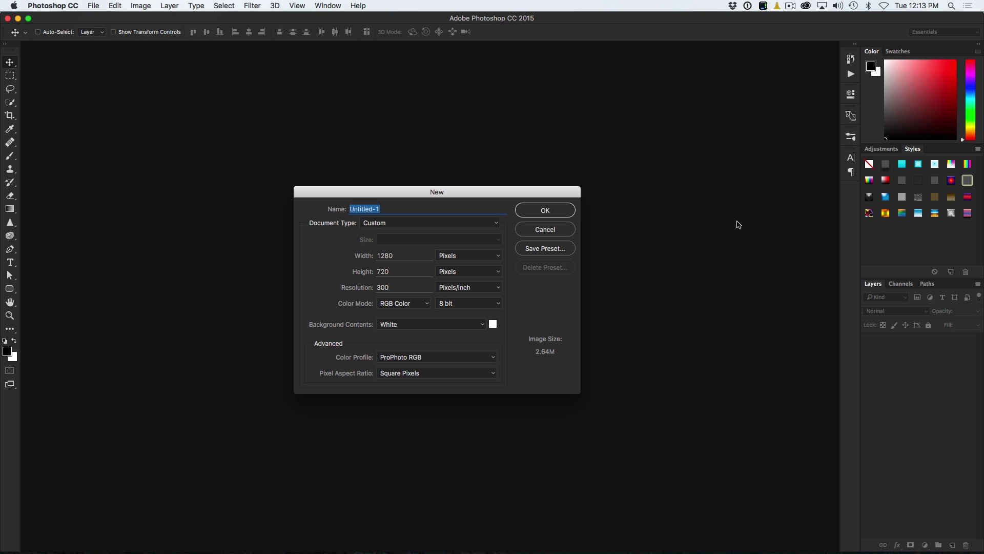
{"action": "left_click", "coordinate": [546, 211]}
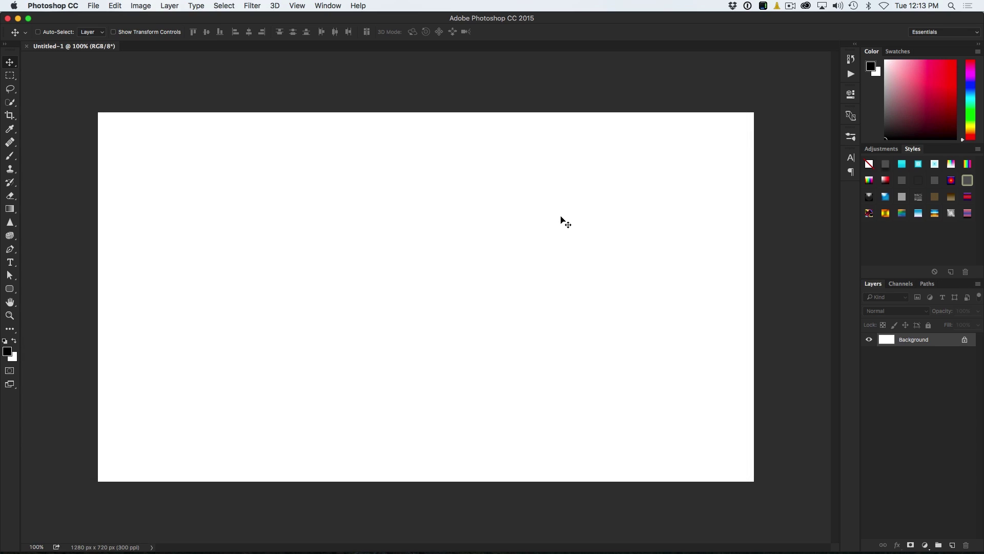
Set the Type tool's text colour to mid grey 6e6e6e.
{"action": "left_click", "coordinate": [11, 263]}
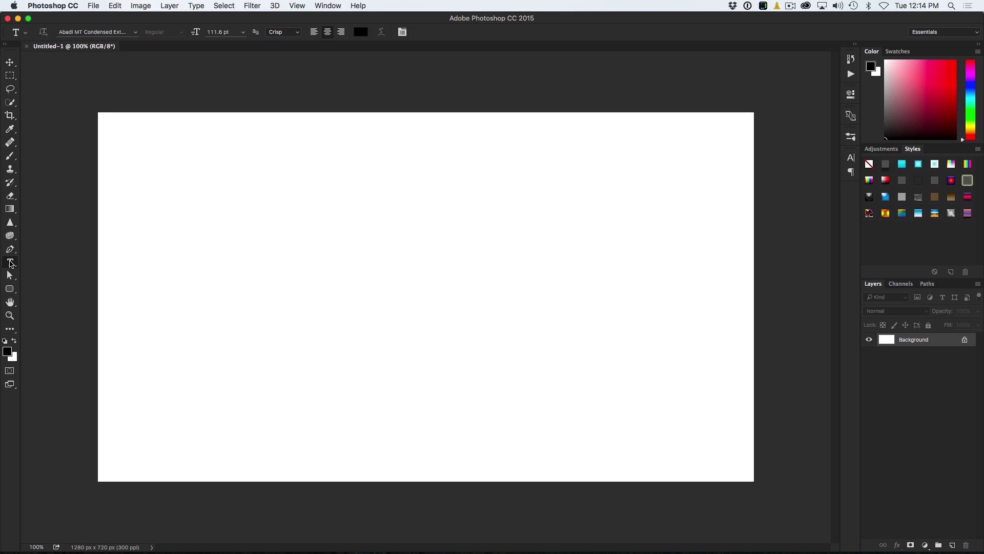
{"action": "left_click", "coordinate": [364, 33]}
{"action": "left_click_drag", "start_coordinate": [661, 165], "coordinate": [651, 146]}
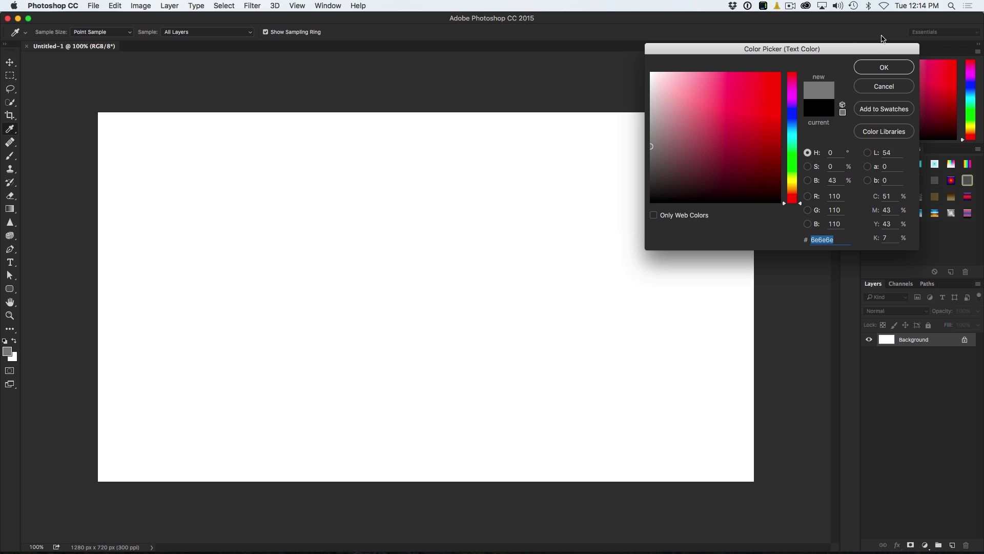
{"action": "left_click", "coordinate": [886, 69]}
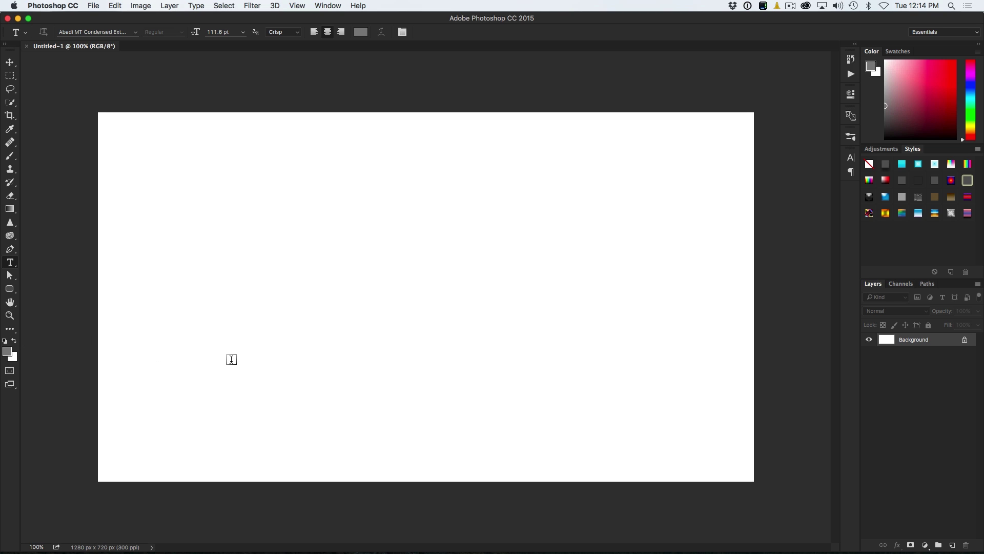
Type PHOTOSHOP and CAFE on two lines in Arial Black.
{"action": "left_click", "coordinate": [134, 32]}
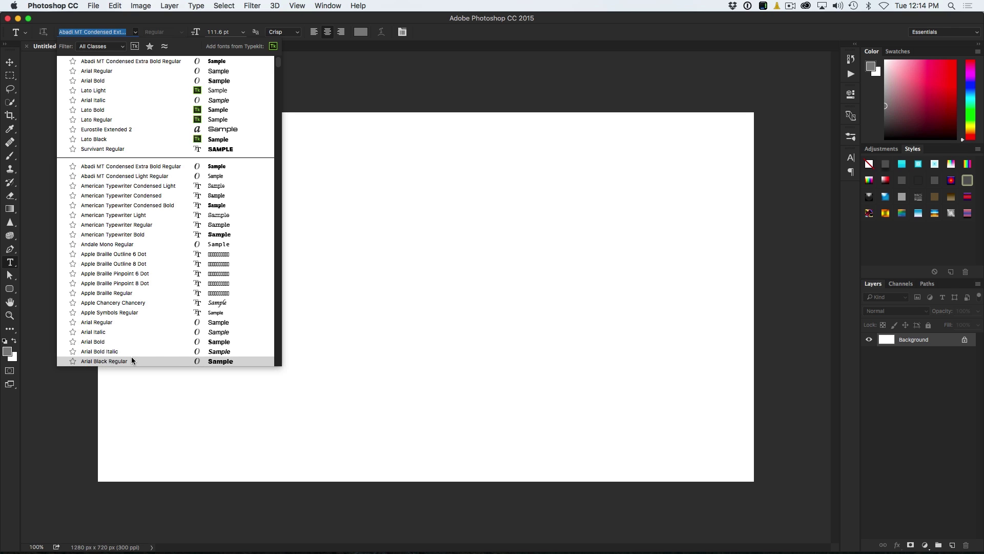
{"action": "left_click", "coordinate": [171, 360]}
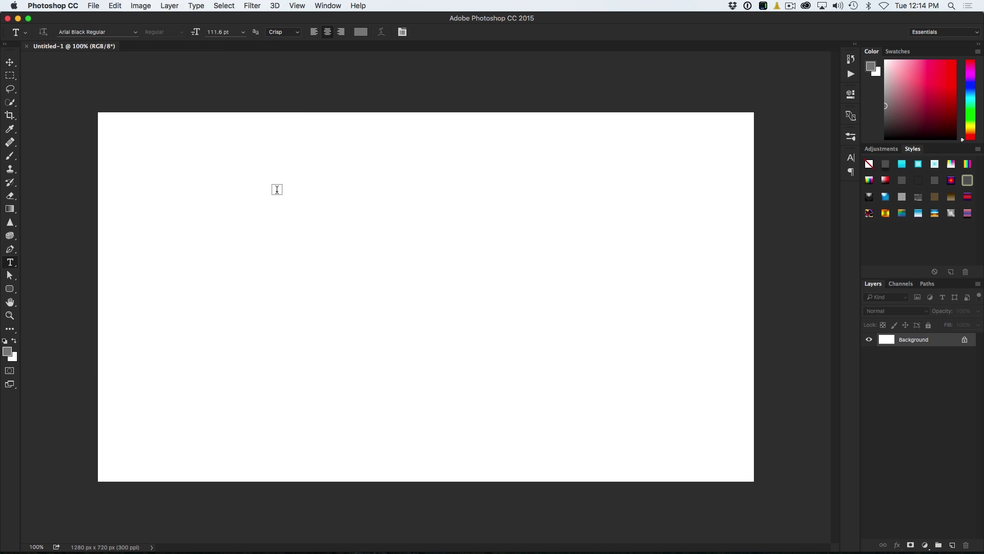
{"action": "left_click", "coordinate": [377, 186]}
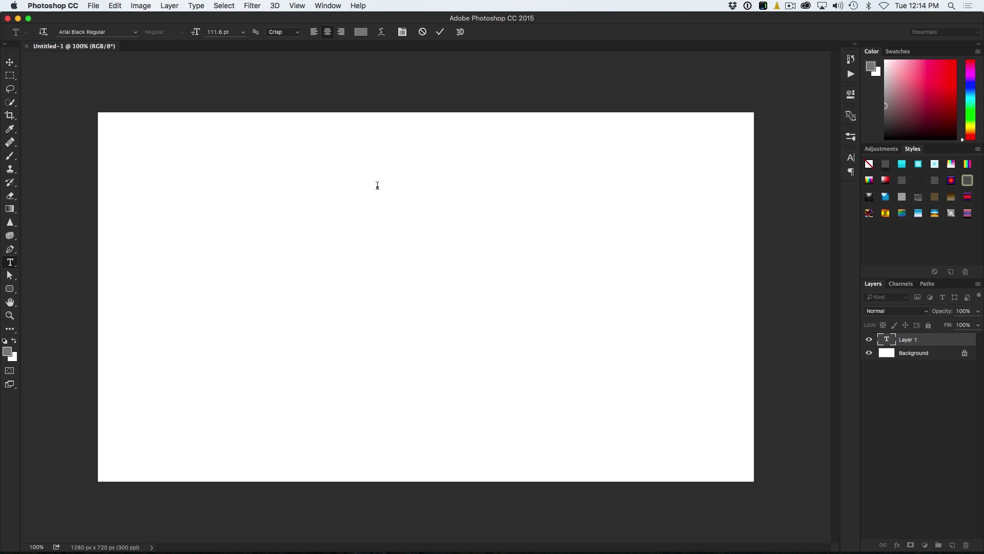
{"action": "type", "text": "PHOTOSH"}
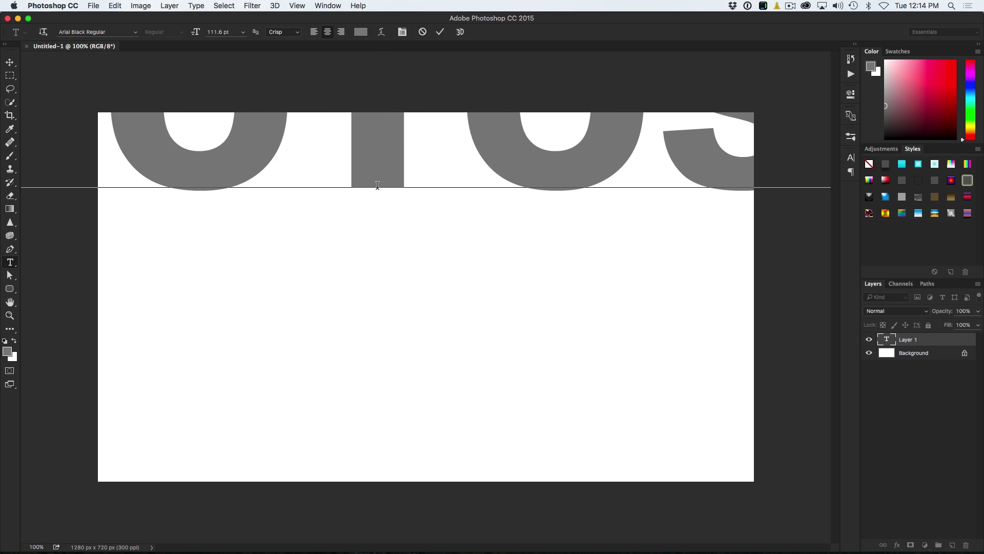
{"action": "type", "text": "OP"}
{"action": "key", "text": "Return"}
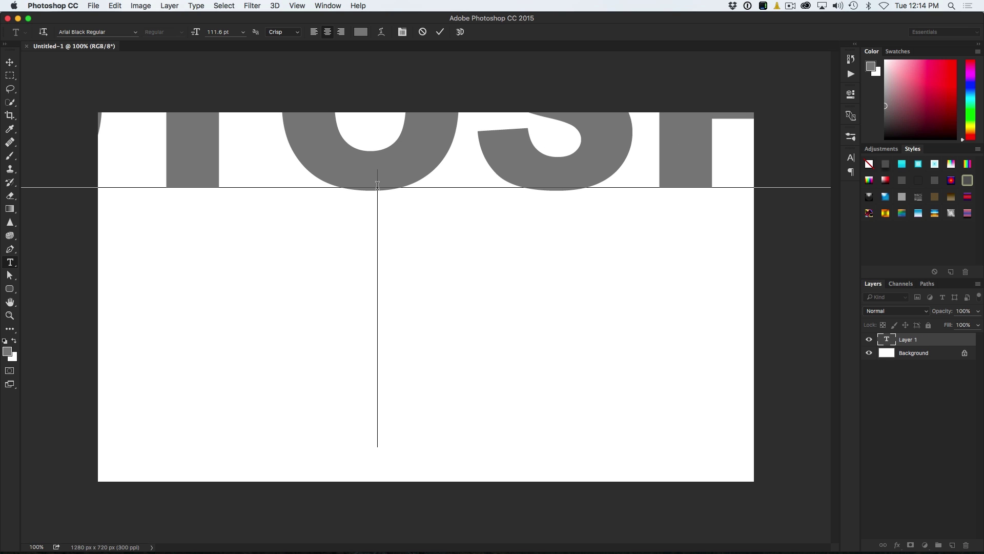
{"action": "type", "text": "CAFE"}
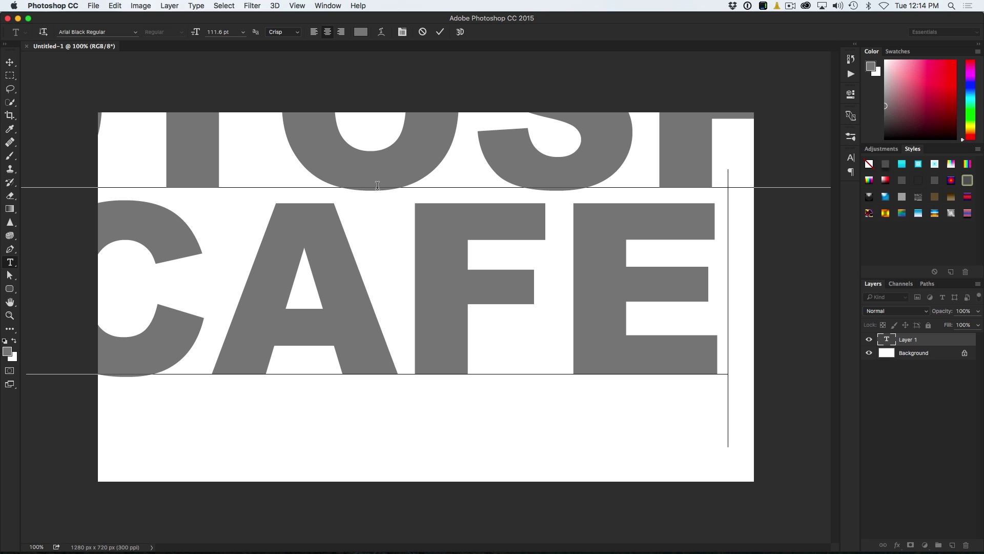
Shrink both text lines and tighten the line spacing so CAFE moves up.
{"action": "left_click", "coordinate": [219, 151]}
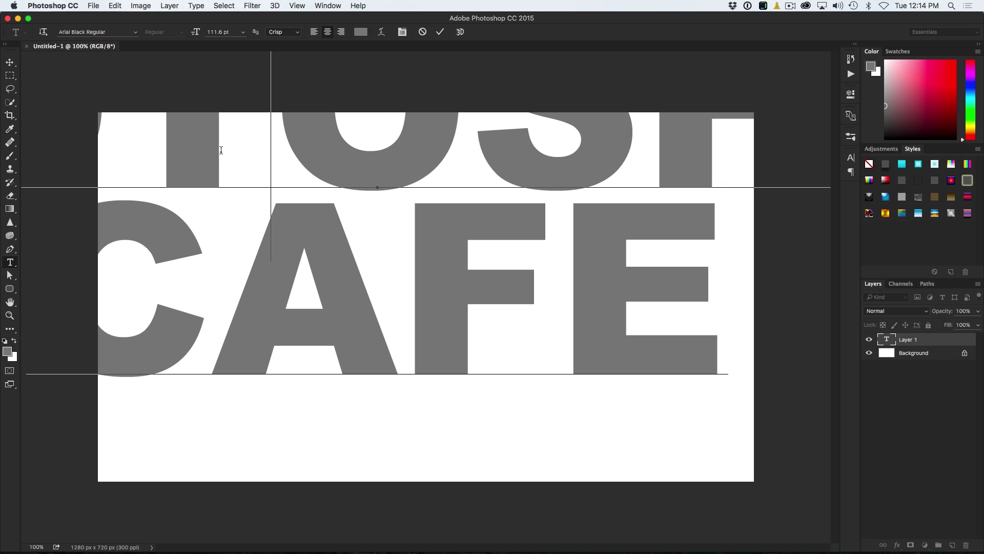
{"action": "key", "text": "super+a"}
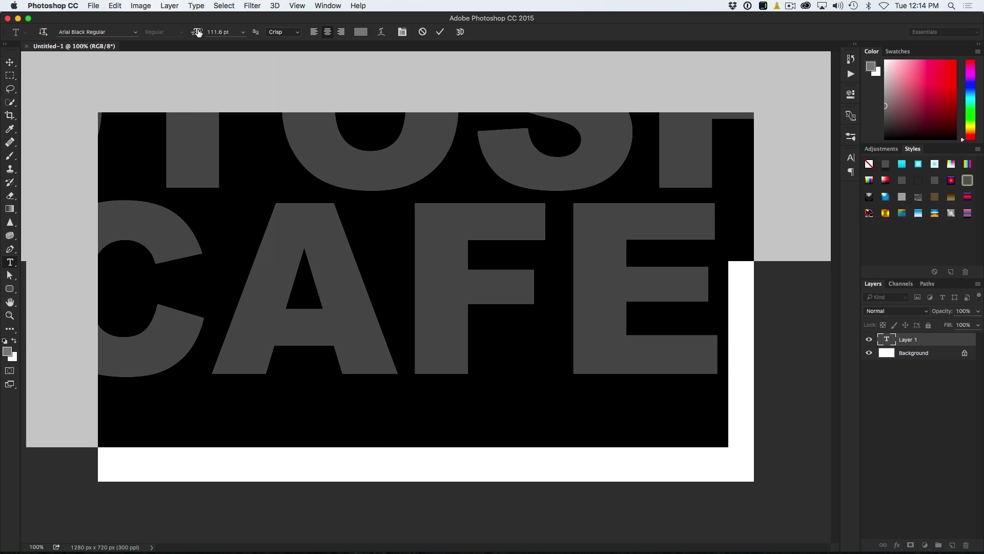
{"action": "left_click_drag", "start_coordinate": [197, 33], "coordinate": [160, 39]}
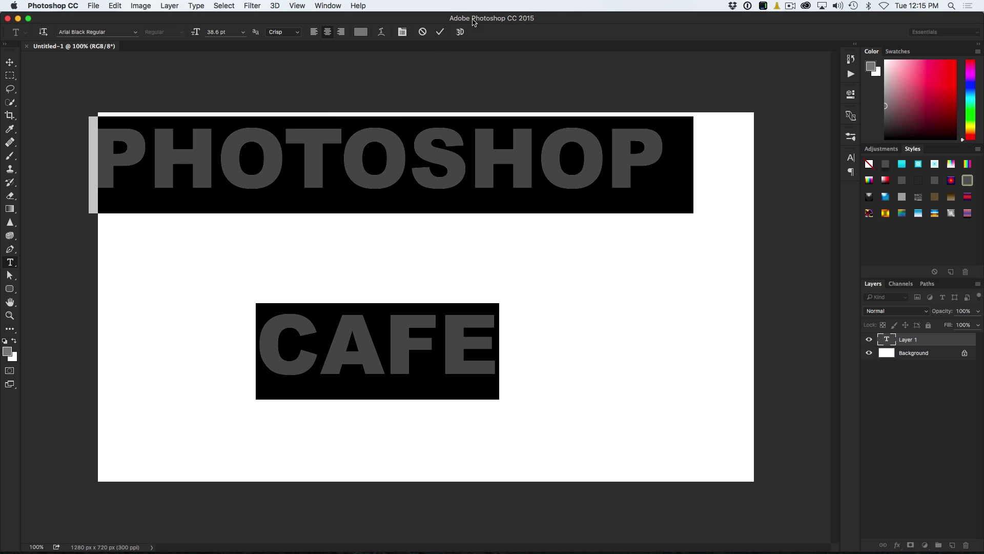
{"action": "left_click", "coordinate": [402, 32]}
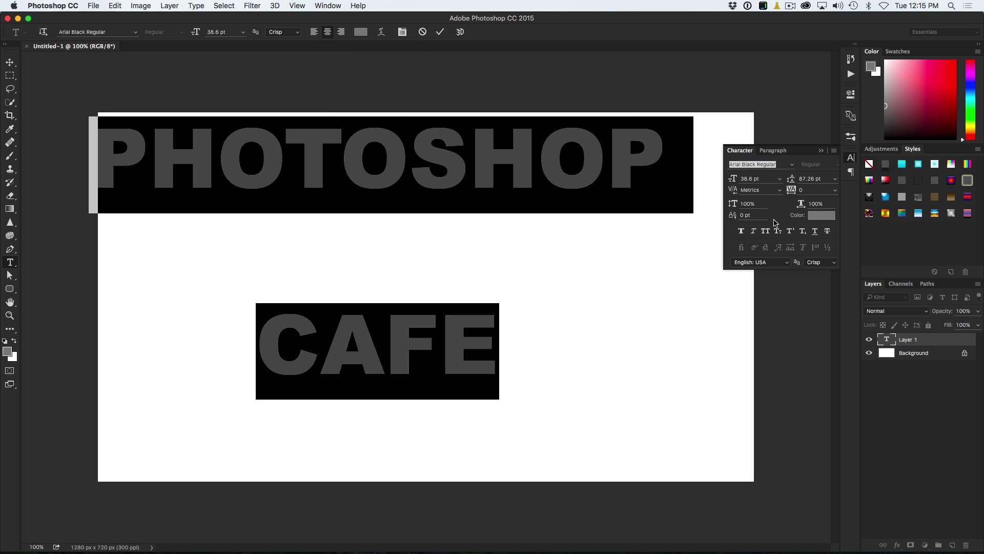
{"action": "left_click_drag", "start_coordinate": [793, 182], "coordinate": [780, 188]}
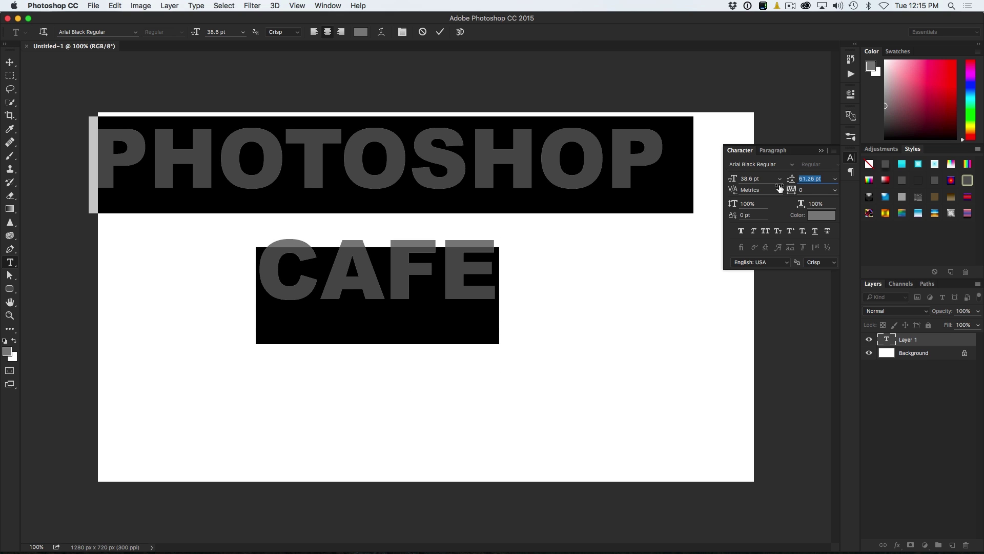
Enlarge CAFE to 91.6 pt, set leading to 78.26 pt, and commit the text.
{"action": "left_click_drag", "start_coordinate": [509, 296], "coordinate": [248, 301]}
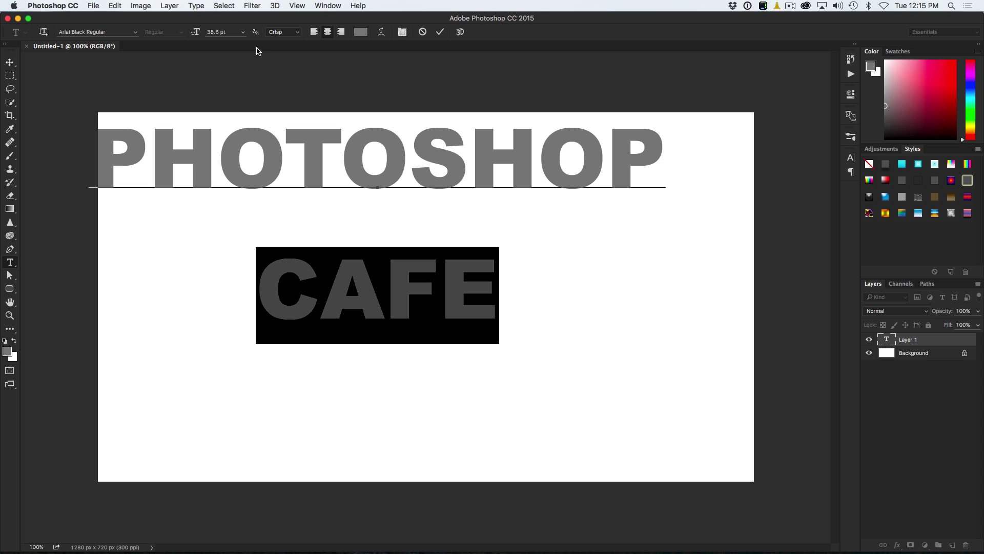
{"action": "left_click_drag", "start_coordinate": [196, 32], "coordinate": [226, 35]}
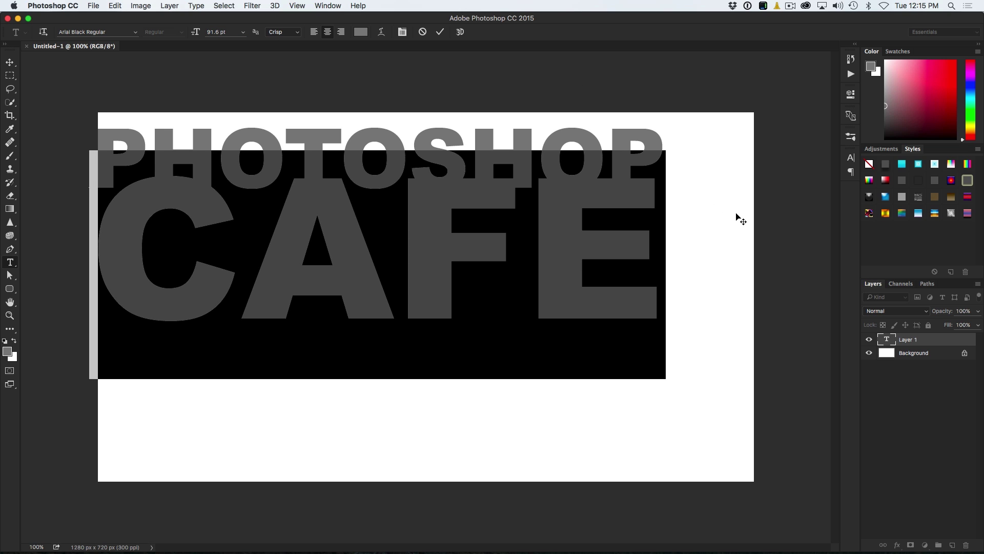
{"action": "left_click", "coordinate": [403, 33]}
{"action": "left_click_drag", "start_coordinate": [789, 181], "coordinate": [800, 180]}
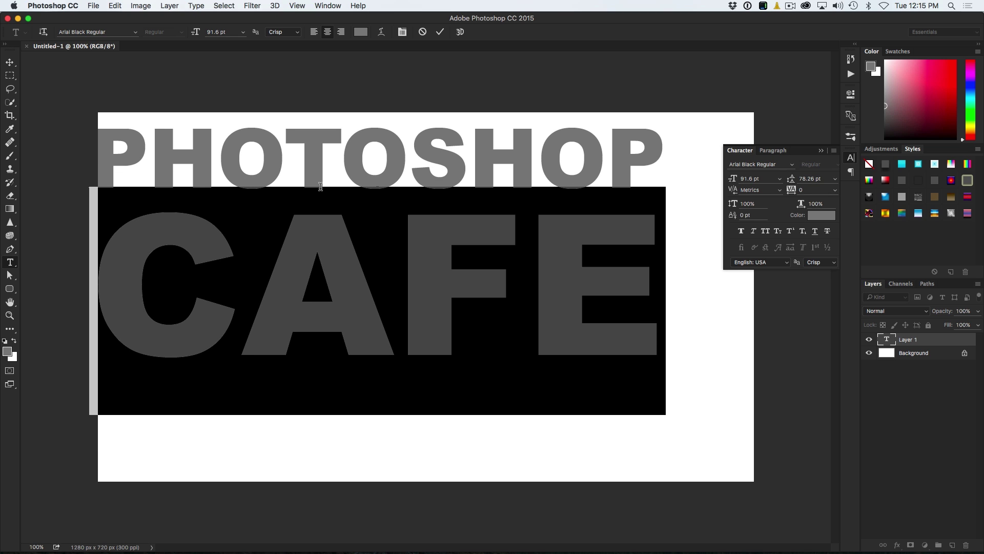
{"action": "left_click", "coordinate": [9, 63]}
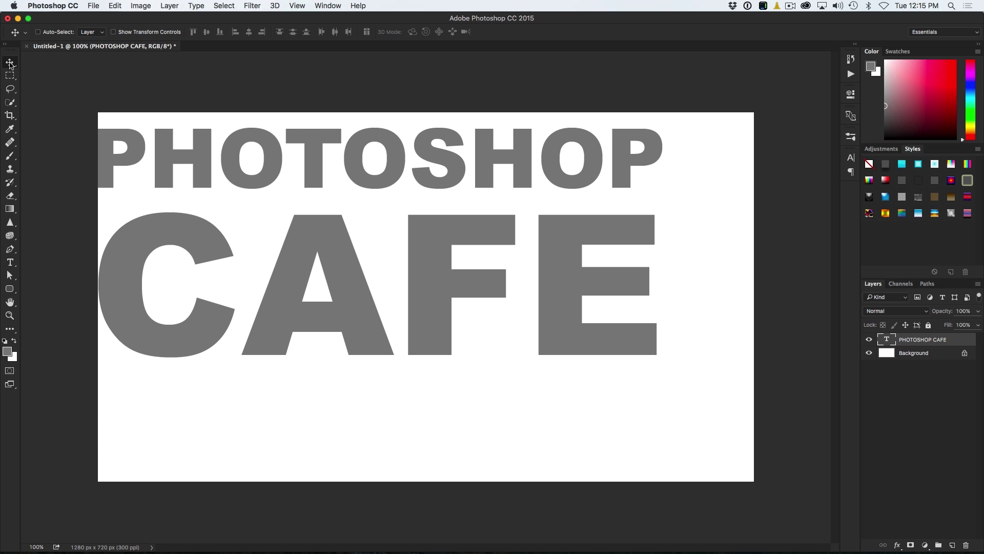
Centre the text, rasterize the type layer, and marquee-select the PHOTOSHOP line.
{"action": "left_click_drag", "start_coordinate": [330, 150], "coordinate": [378, 199]}
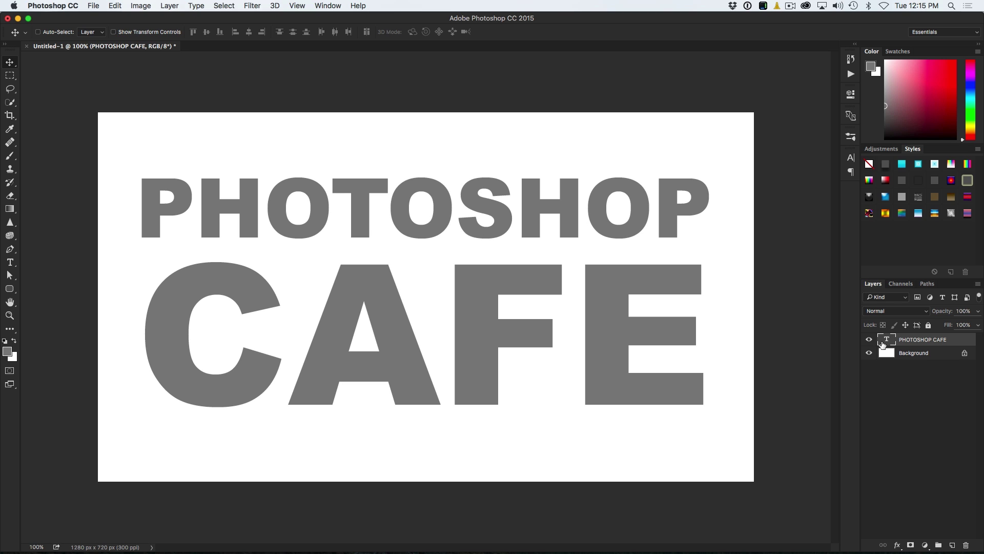
{"action": "right_click", "coordinate": [911, 343]}
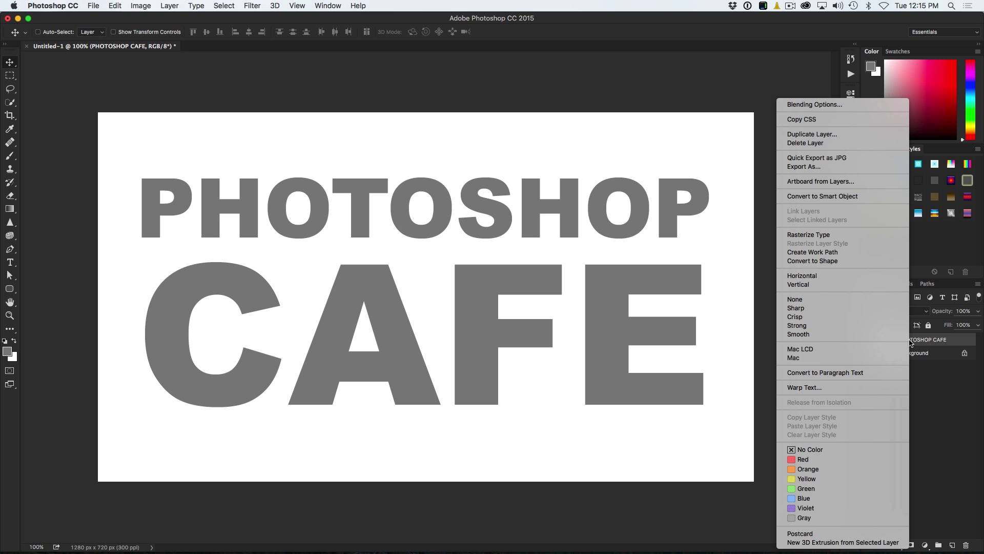
{"action": "left_click", "coordinate": [835, 233]}
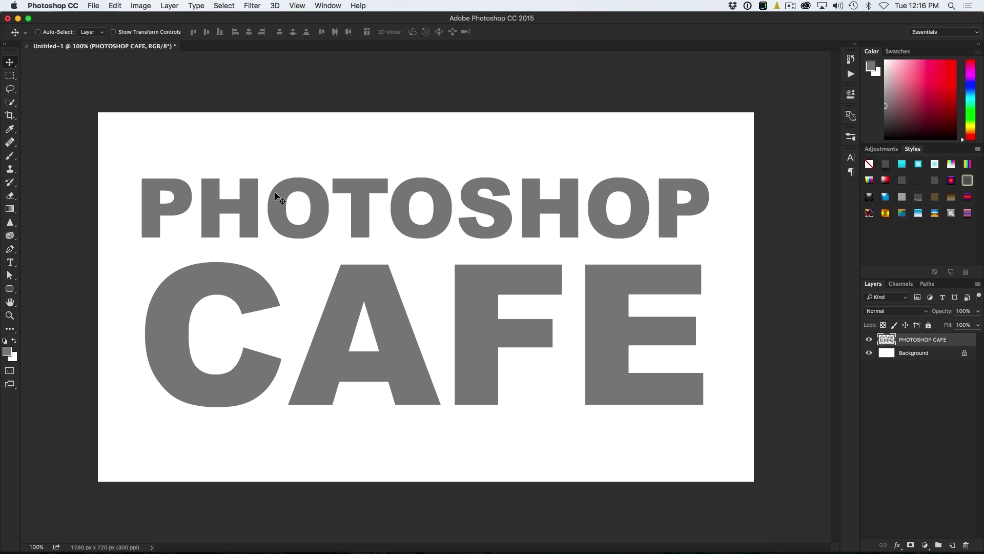
{"action": "left_click", "coordinate": [9, 76]}
{"action": "left_click_drag", "start_coordinate": [120, 142], "coordinate": [727, 251]}
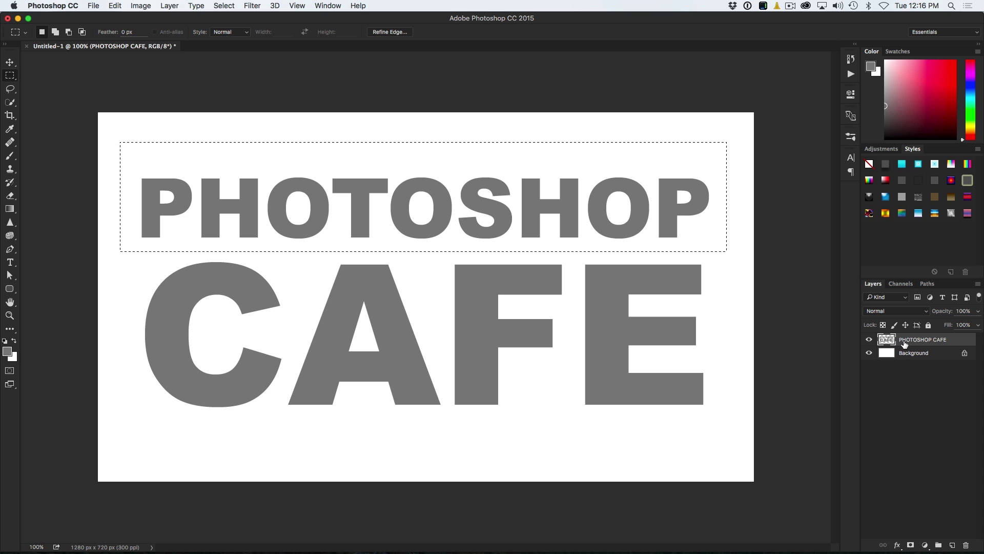
Copy the selected PHOTOSHOP word to a new Layer 1 and check it by toggling visibility.
{"action": "key", "text": "super+j"}
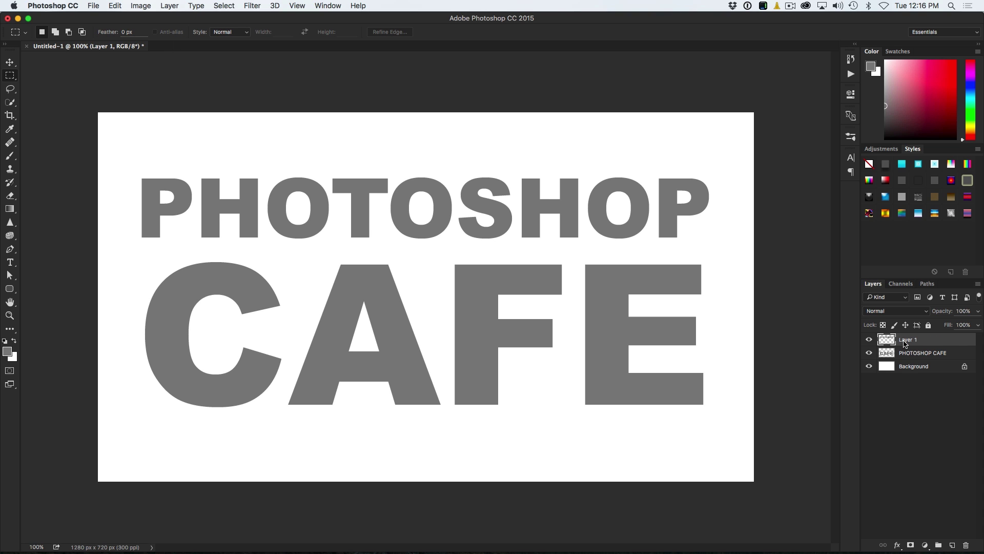
{"action": "left_click", "coordinate": [869, 366]}
{"action": "left_click", "coordinate": [869, 353]}
{"action": "left_click", "coordinate": [869, 353]}
{"action": "left_click", "coordinate": [868, 339]}
{"action": "left_click", "coordinate": [869, 340]}
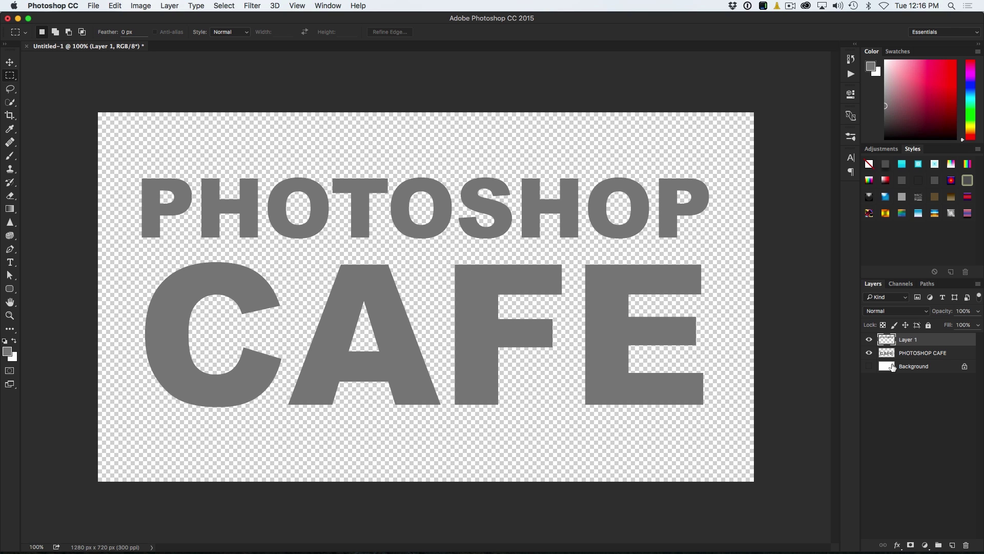
{"action": "left_click", "coordinate": [869, 366]}
Bring up the fx effects menu for the PHOTOSHOP CAFE layer.
{"action": "left_click", "coordinate": [896, 352]}
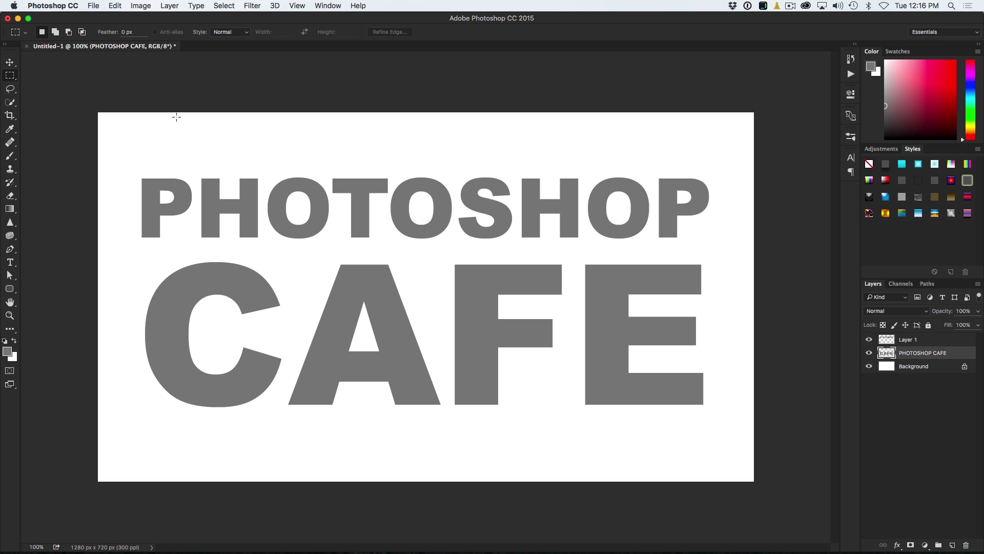
{"action": "left_click", "coordinate": [9, 62]}
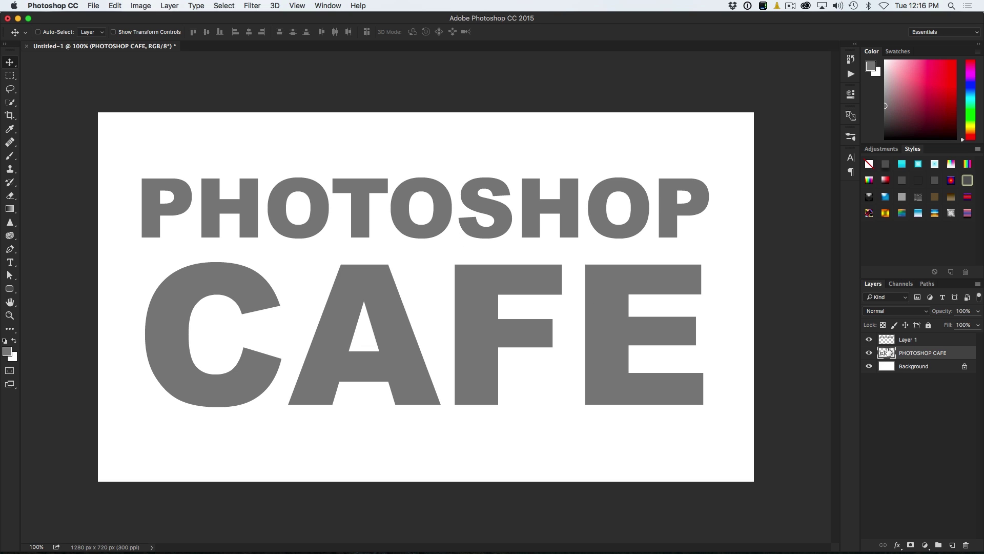
{"action": "left_click", "coordinate": [897, 545]}
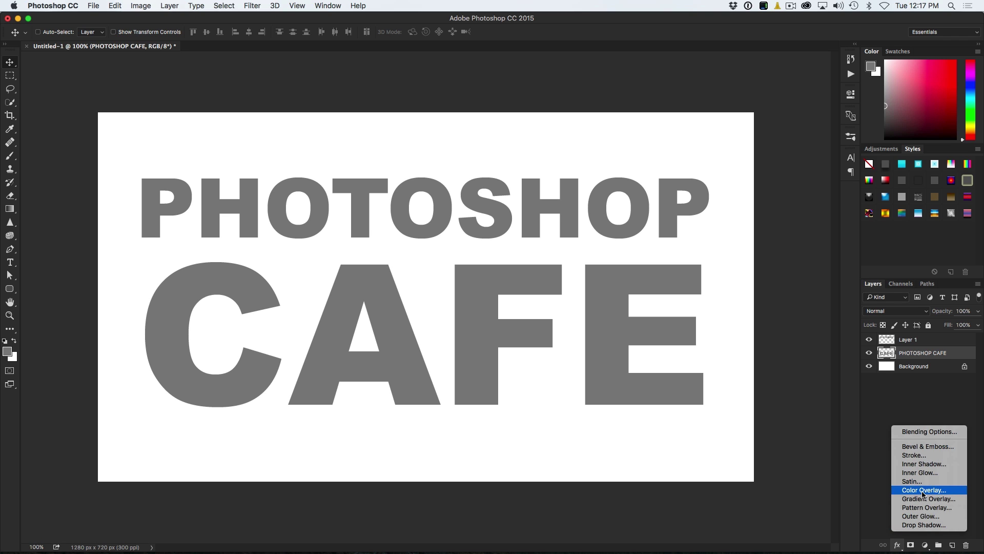
Add a diagonal stripe Pattern Overlay in Soft Light at 78% opacity, scaled to 168%.
{"action": "left_click", "coordinate": [922, 507]}
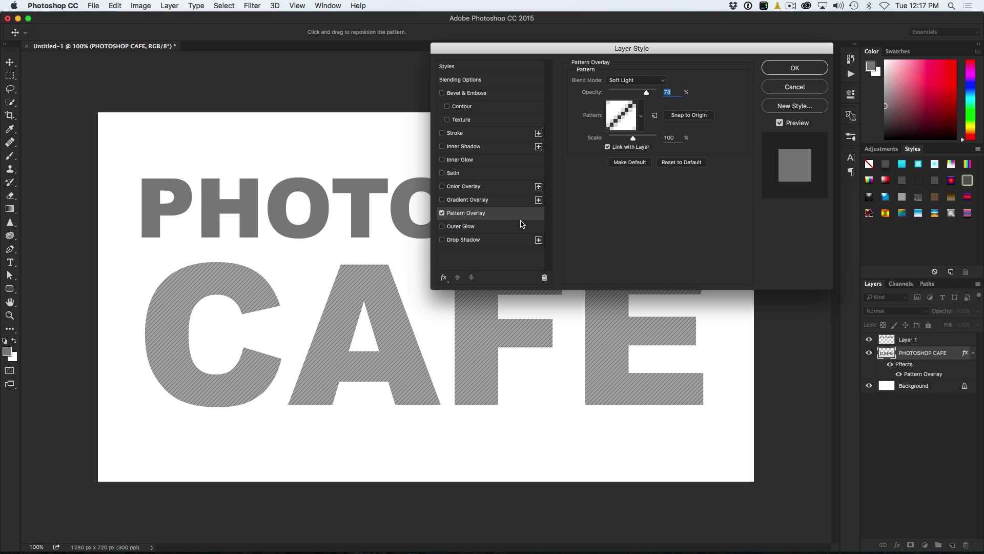
{"action": "left_click_drag", "start_coordinate": [694, 50], "coordinate": [652, 99]}
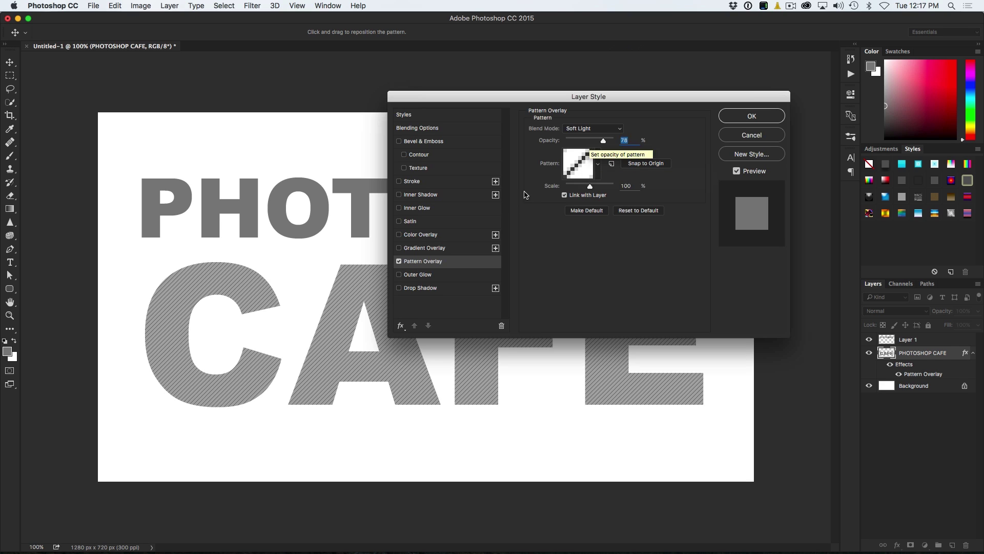
{"action": "left_click", "coordinate": [598, 166]}
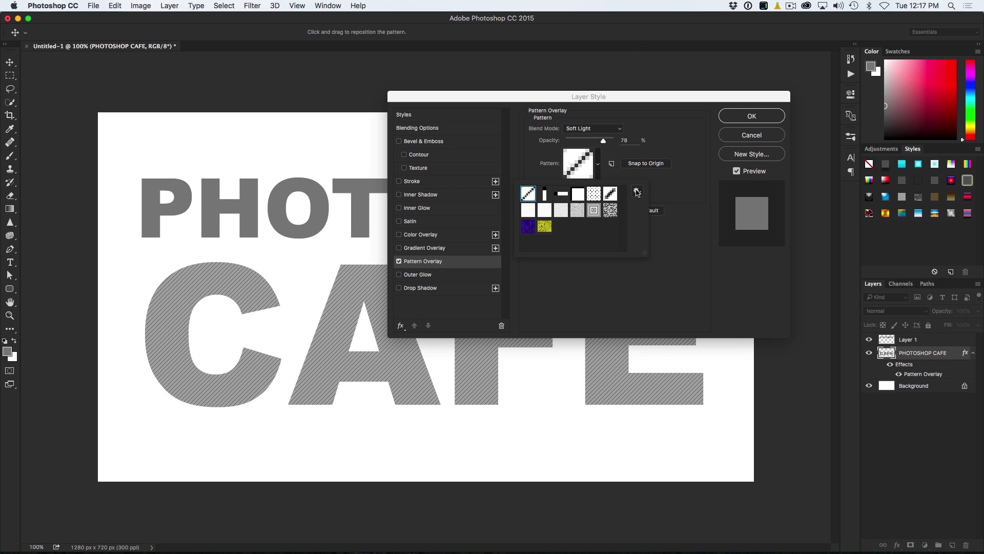
{"action": "left_click", "coordinate": [637, 192]}
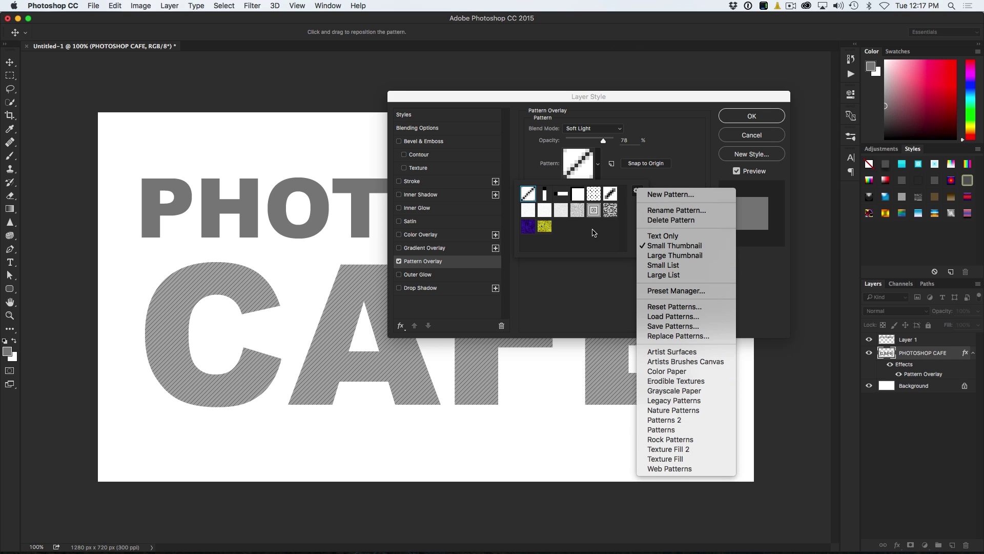
{"action": "left_click", "coordinate": [531, 193]}
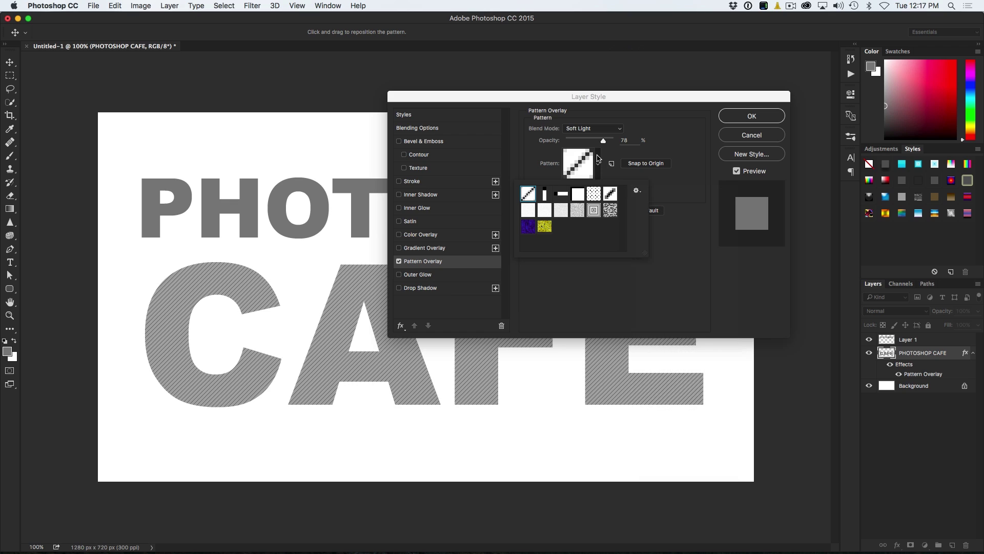
{"action": "left_click", "coordinate": [666, 126]}
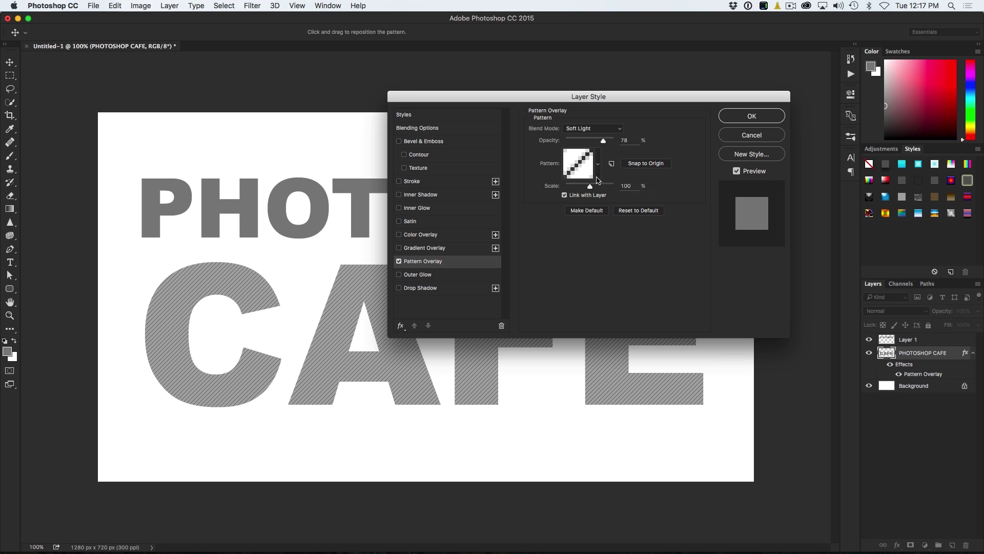
{"action": "left_click_drag", "start_coordinate": [590, 188], "coordinate": [592, 188]}
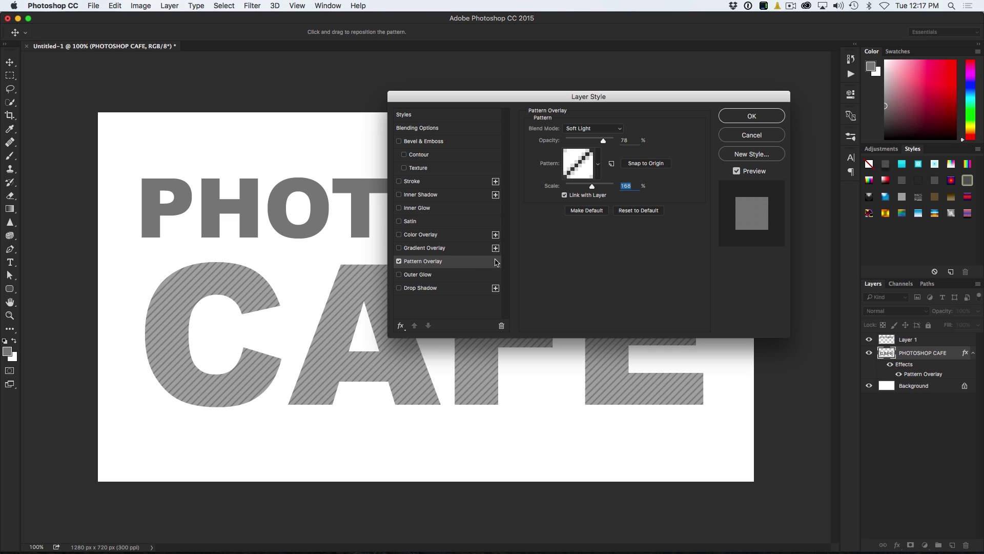
Add a Gradient Overlay and make its left opacity stop semi-transparent.
{"action": "left_click", "coordinate": [447, 248]}
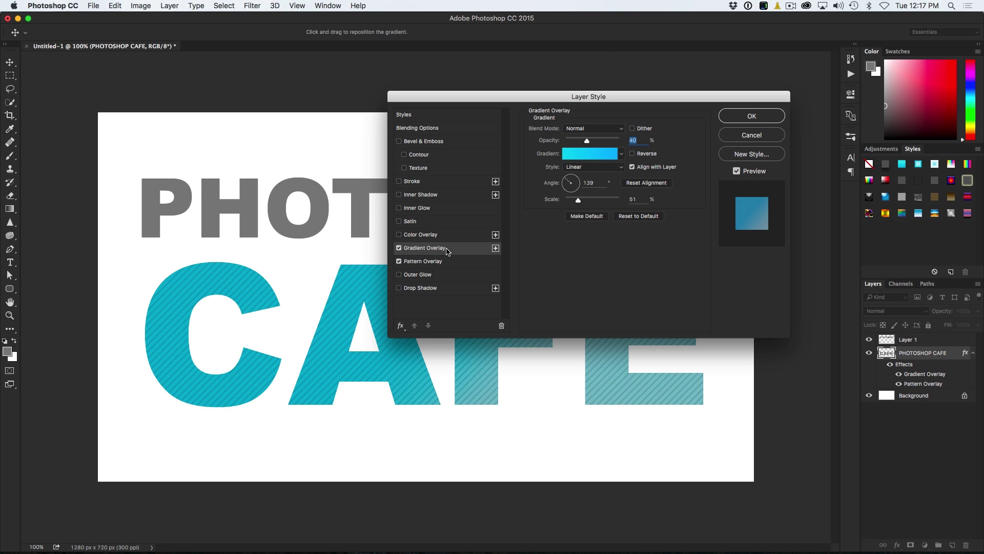
{"action": "left_click", "coordinate": [578, 161]}
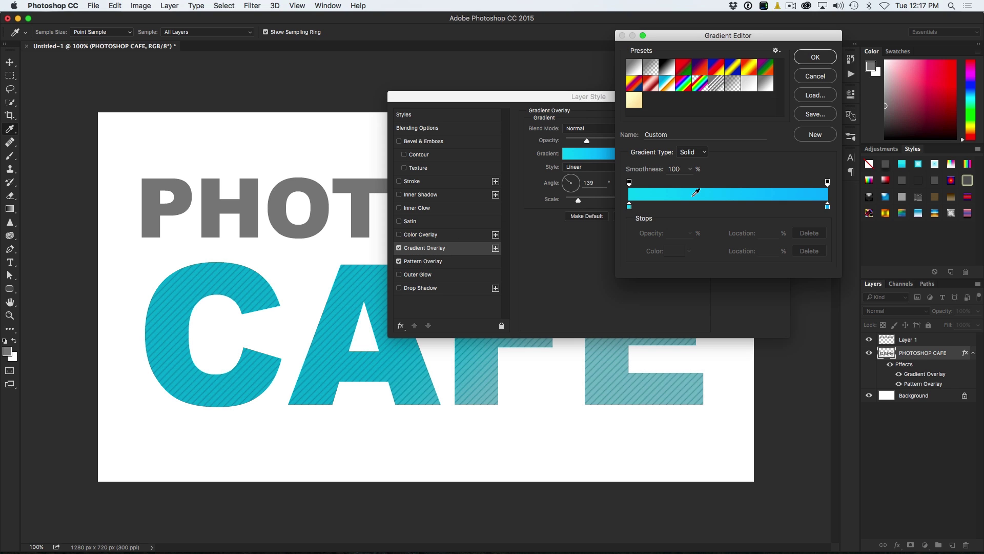
{"action": "left_click", "coordinate": [630, 182]}
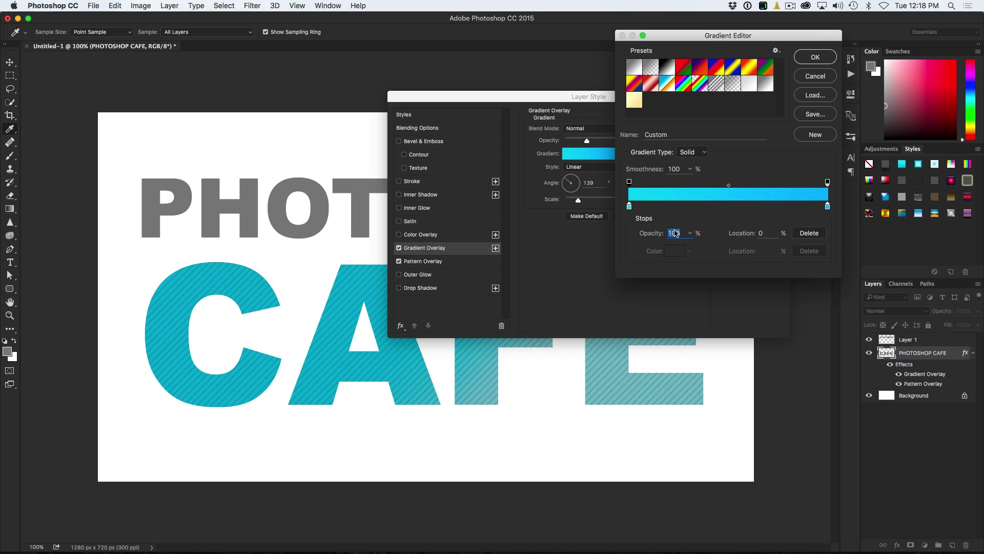
{"action": "left_click_drag", "start_coordinate": [654, 237], "coordinate": [700, 235]}
{"action": "left_click_drag", "start_coordinate": [648, 237], "coordinate": [640, 236]}
Set the gradient's left colour stop to a soft blue.
{"action": "left_click", "coordinate": [629, 207]}
{"action": "left_click", "coordinate": [677, 251]}
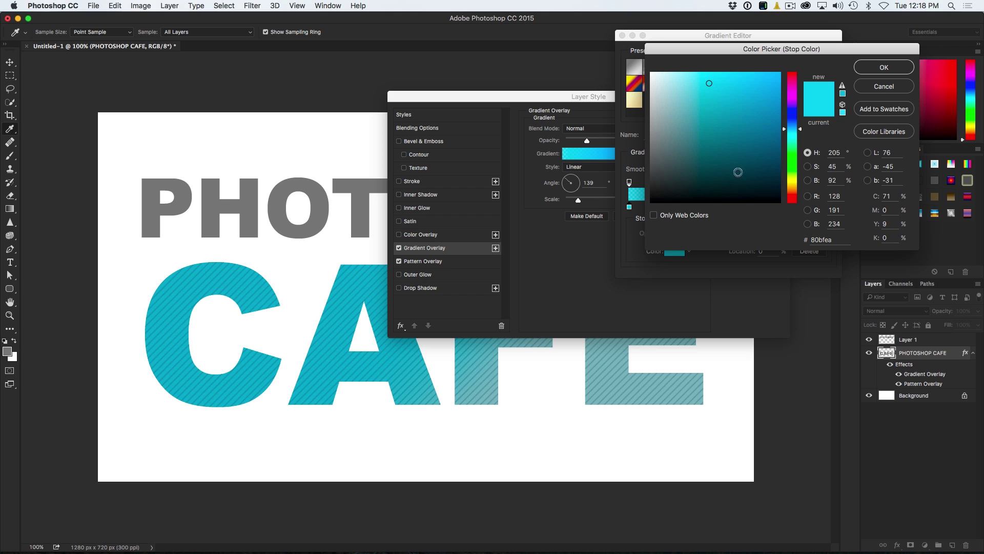
{"action": "left_click_drag", "start_coordinate": [801, 131], "coordinate": [801, 127]}
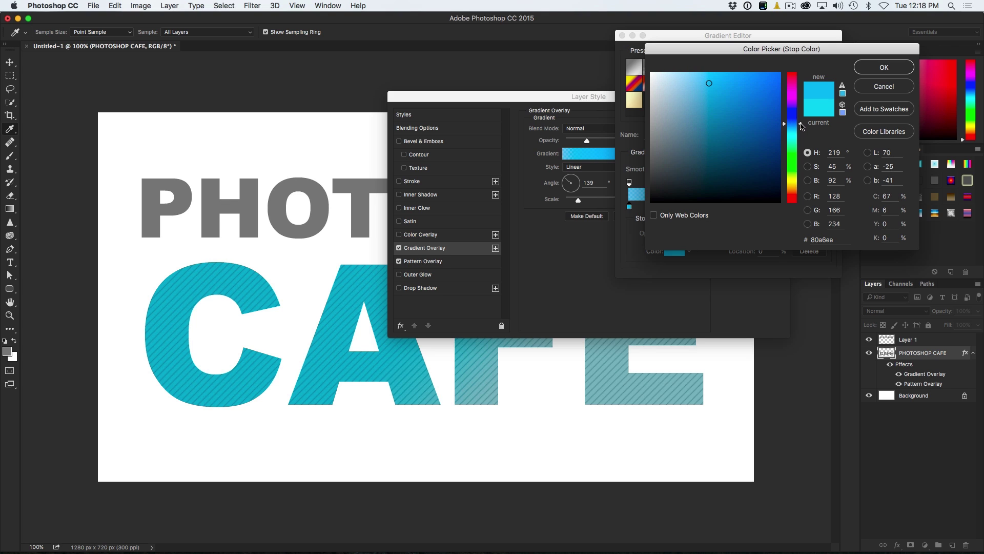
{"action": "left_click", "coordinate": [877, 69]}
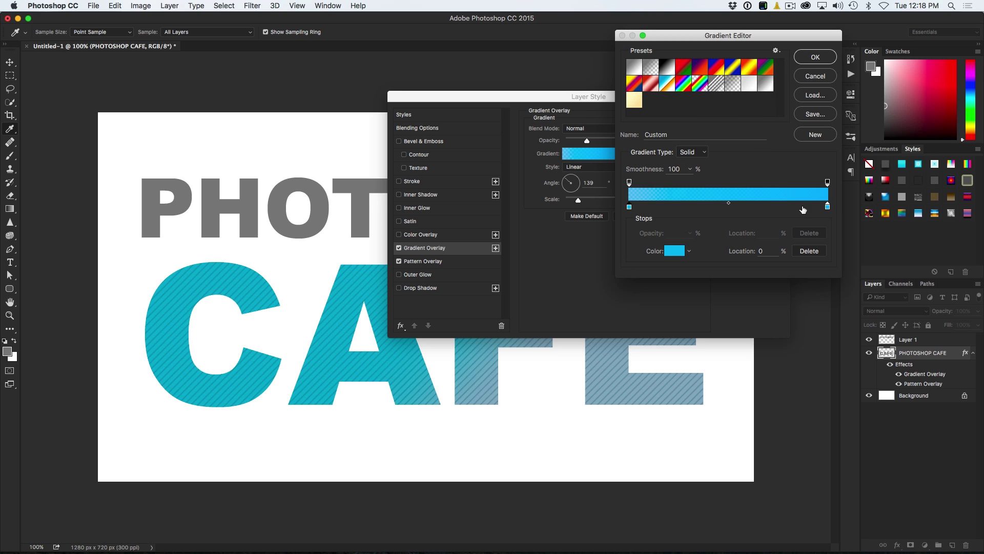
Set the right colour stop to pale cyan a7effa and accept the gradient.
{"action": "left_click", "coordinate": [828, 207]}
{"action": "double_click", "coordinate": [828, 207]}
{"action": "left_click_drag", "start_coordinate": [785, 132], "coordinate": [784, 138]}
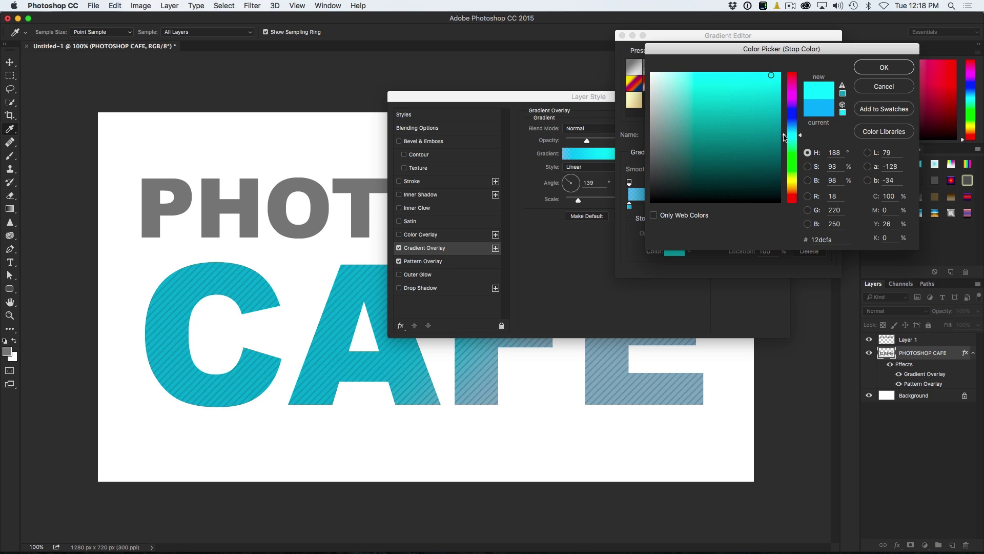
{"action": "left_click_drag", "start_coordinate": [757, 75], "coordinate": [694, 74]}
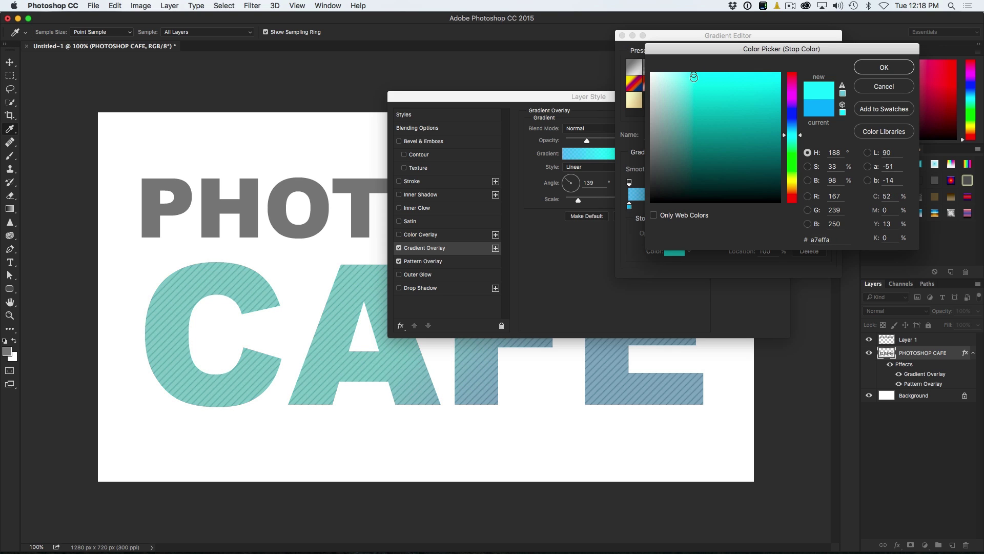
{"action": "left_click", "coordinate": [871, 70]}
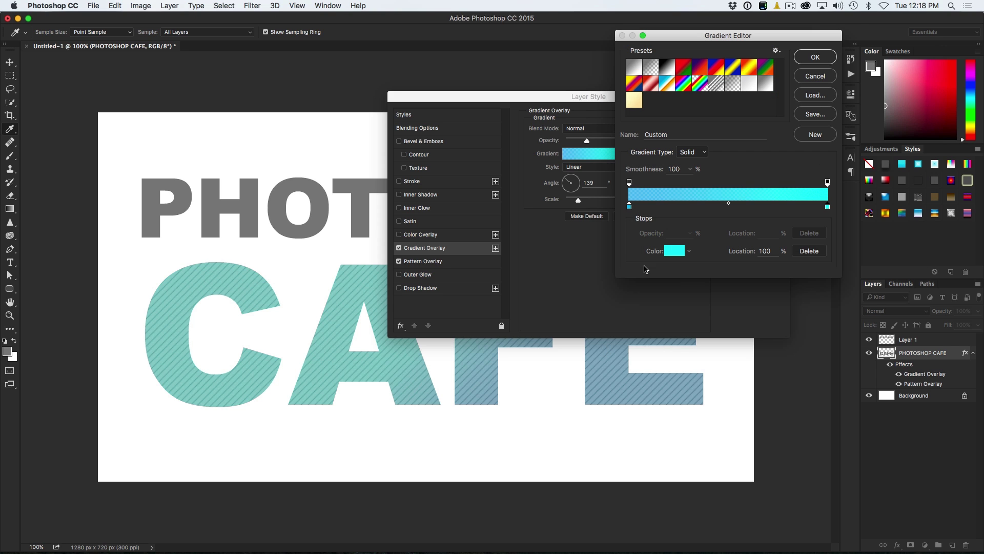
{"action": "left_click", "coordinate": [817, 59]}
Set the Gradient Overlay angle to 93° and its scale to 65%.
{"action": "left_click_drag", "start_coordinate": [476, 102], "coordinate": [518, 40]}
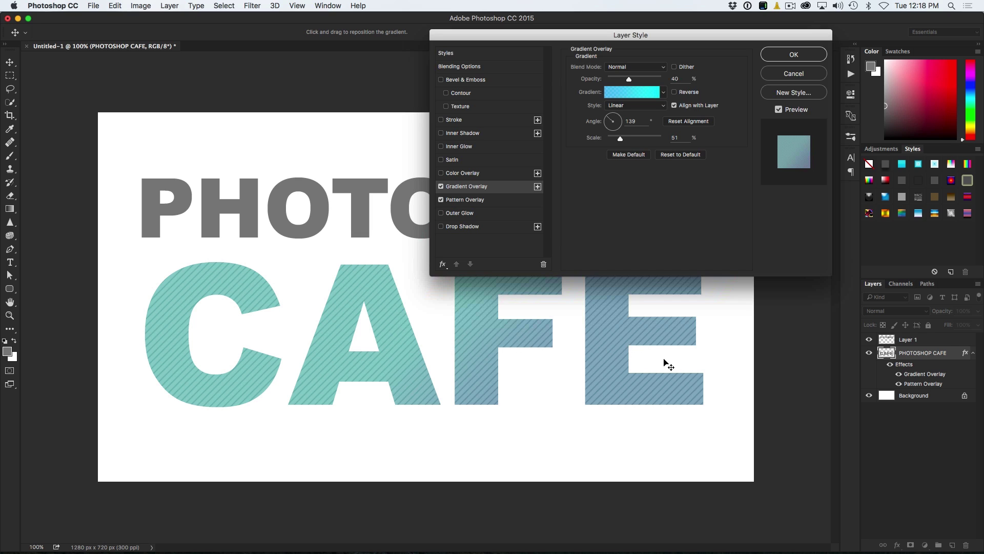
{"action": "left_click_drag", "start_coordinate": [608, 119], "coordinate": [613, 116]}
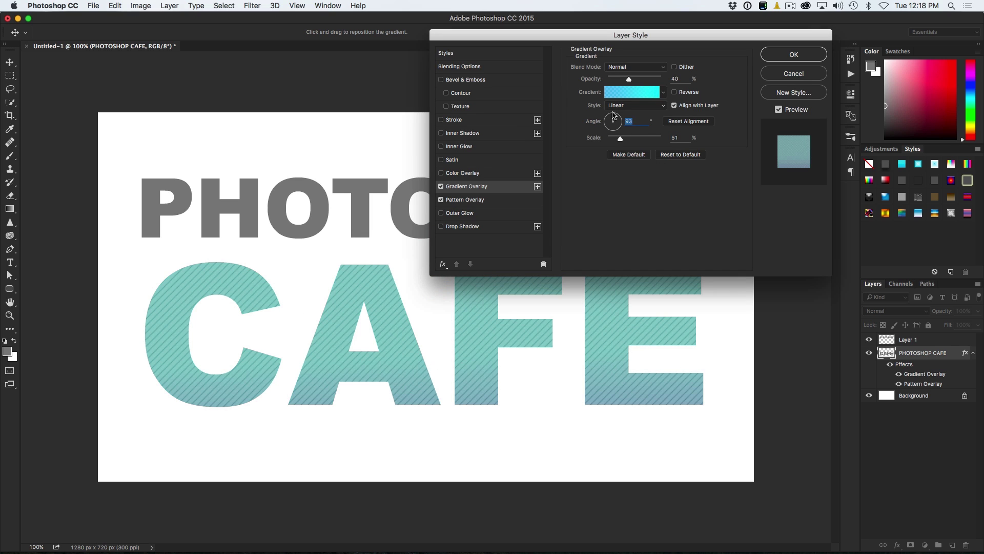
{"action": "mouse_move", "coordinate": [621, 140]}
{"action": "left_mouse_down"}
{"action": "mouse_move", "coordinate": [650, 143]}
{"action": "mouse_move", "coordinate": [608, 143]}
{"action": "left_mouse_up"}
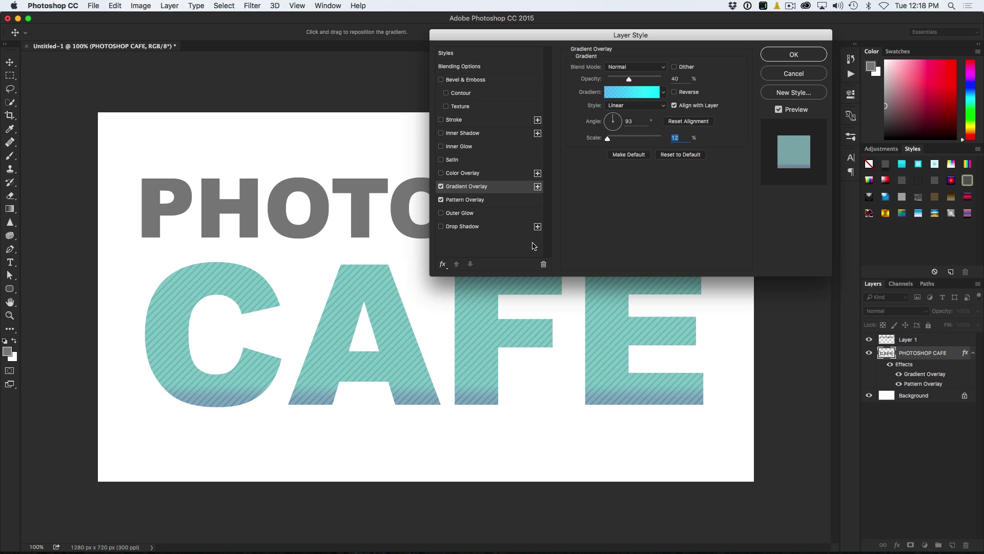
{"action": "left_click_drag", "start_coordinate": [609, 142], "coordinate": [629, 143]}
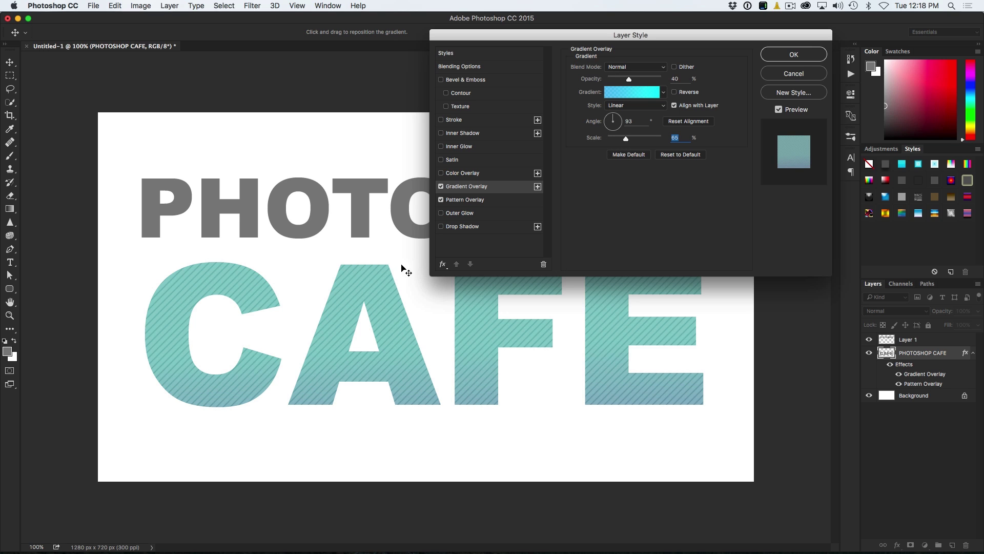
{"action": "left_click_drag", "start_coordinate": [551, 38], "coordinate": [518, 70]}
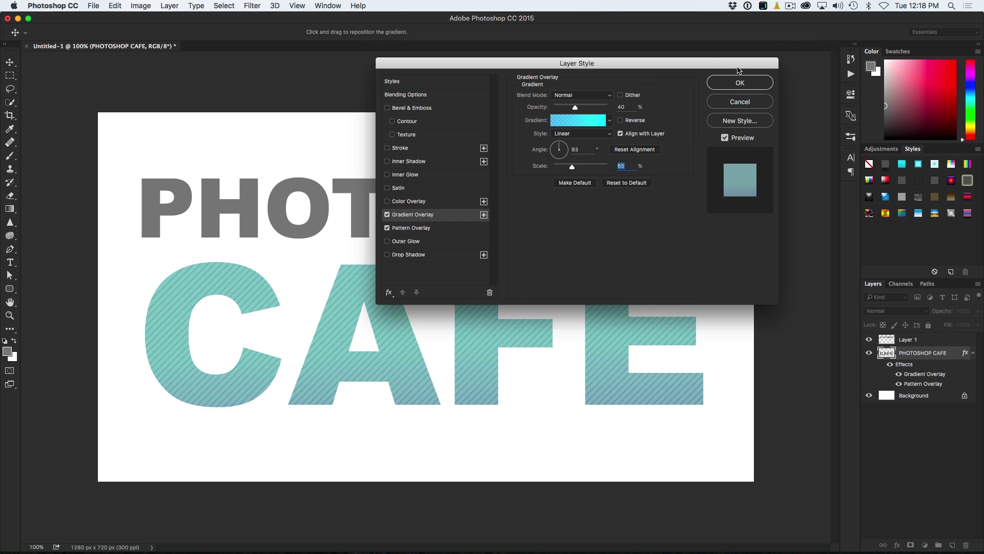
Keep the stripe Pattern Overlay in Soft Light and lower its opacity to 47%.
{"action": "left_click", "coordinate": [423, 229]}
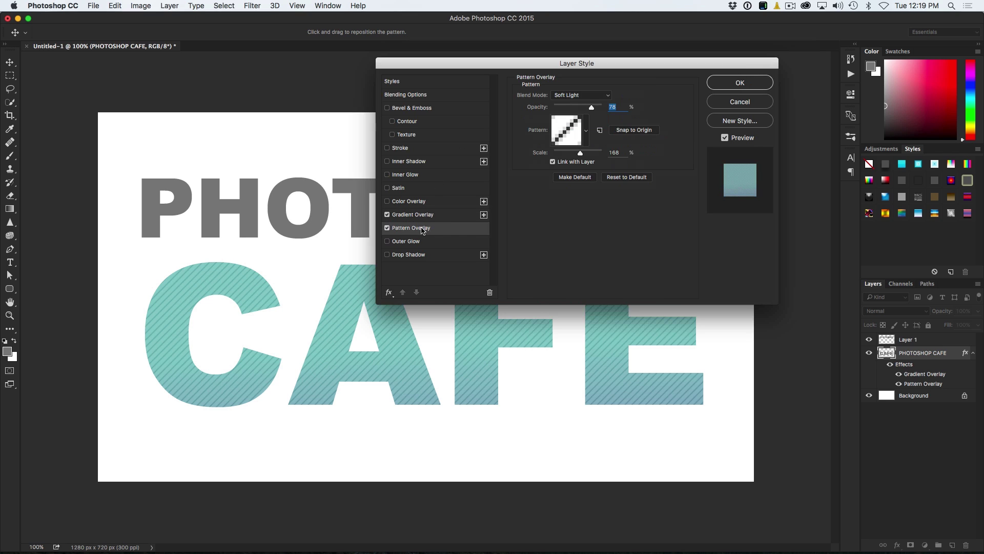
{"action": "left_click_drag", "start_coordinate": [545, 65], "coordinate": [583, 33]}
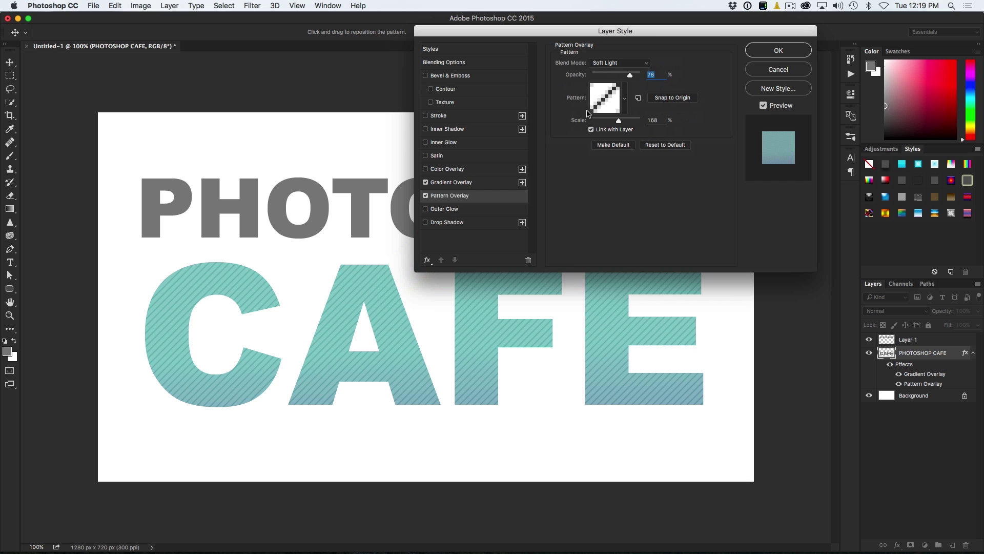
{"action": "left_click", "coordinate": [618, 63]}
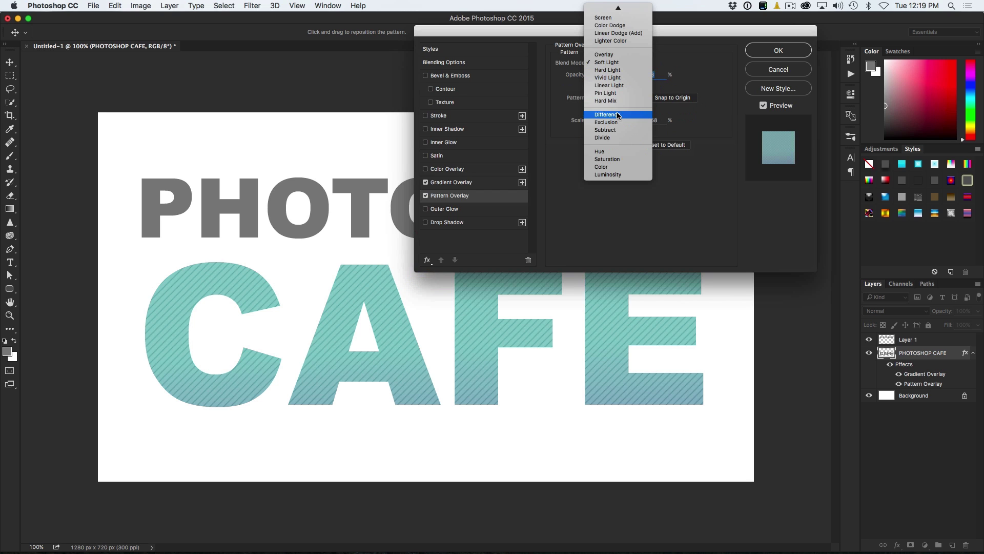
{"action": "left_click", "coordinate": [623, 55]}
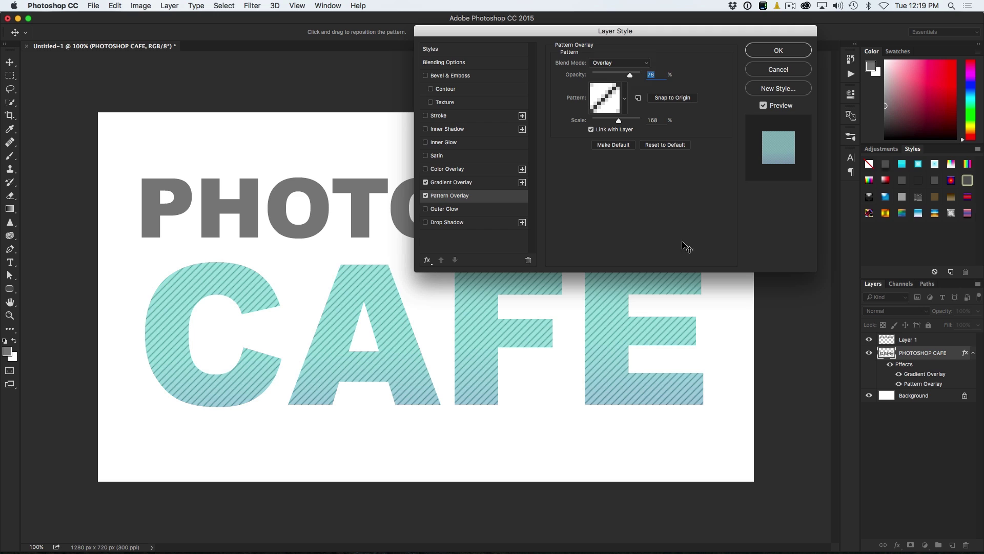
{"action": "left_click", "coordinate": [605, 63]}
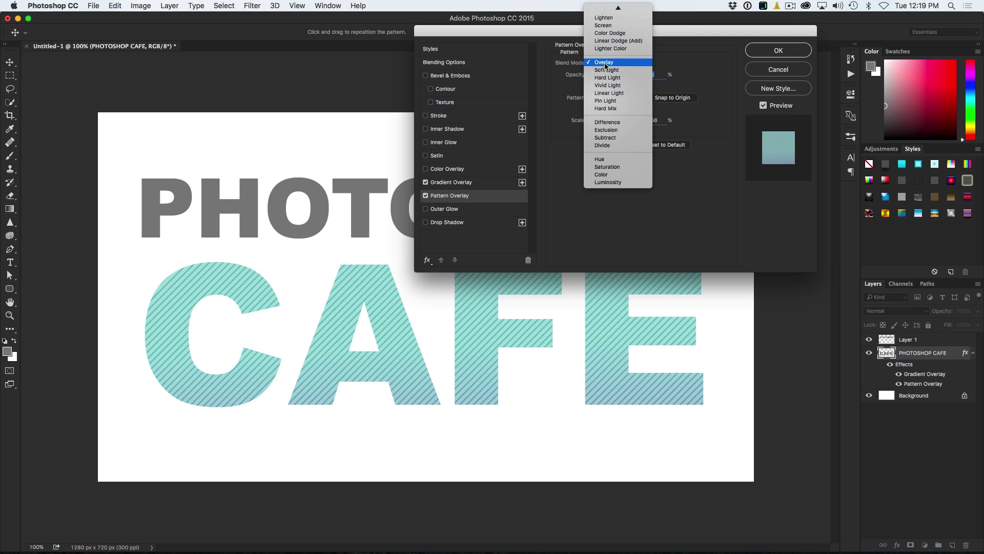
{"action": "left_click", "coordinate": [607, 69]}
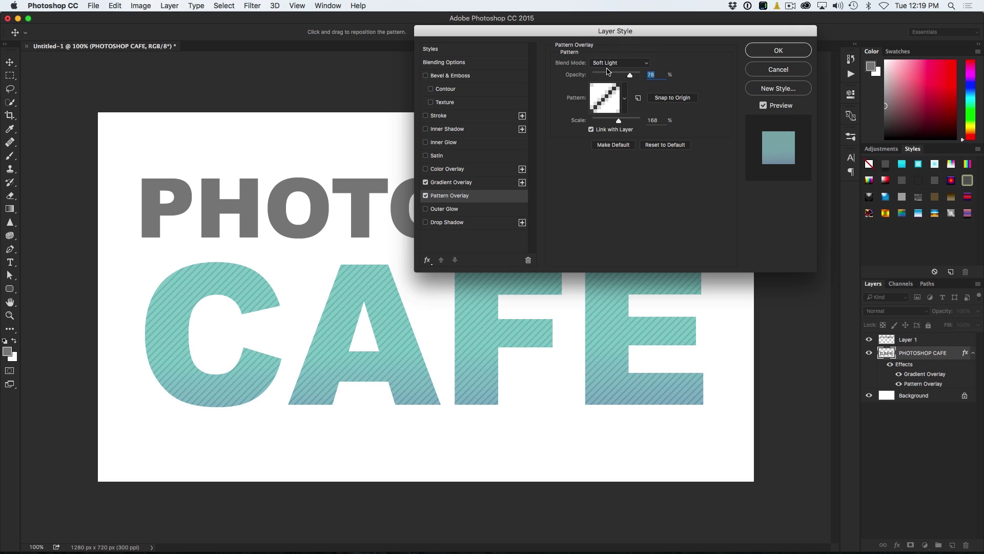
{"action": "left_click_drag", "start_coordinate": [631, 77], "coordinate": [617, 81]}
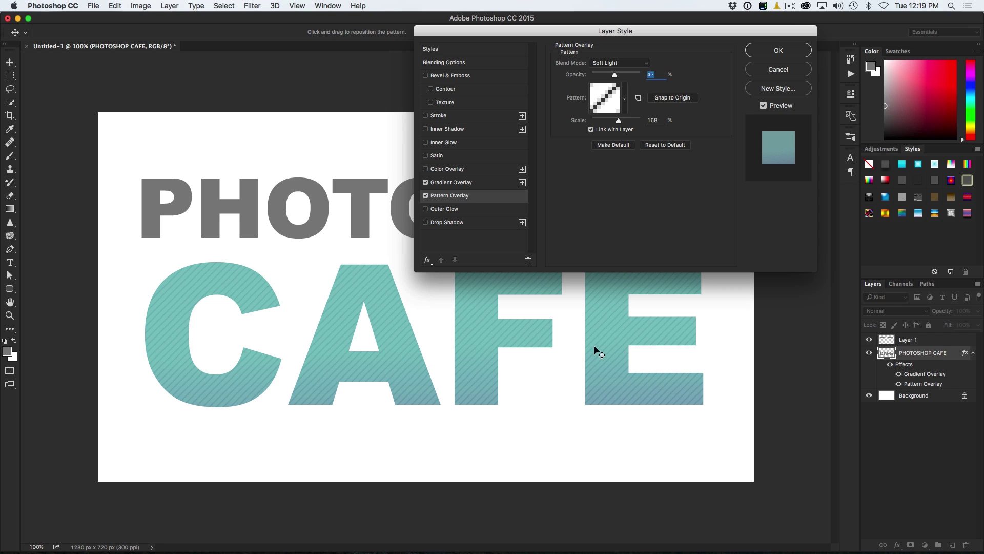
Reopen Layer Style and add a 10 px outside gradient Stroke at 115°, 121% scale.
{"action": "key", "text": "Return"}
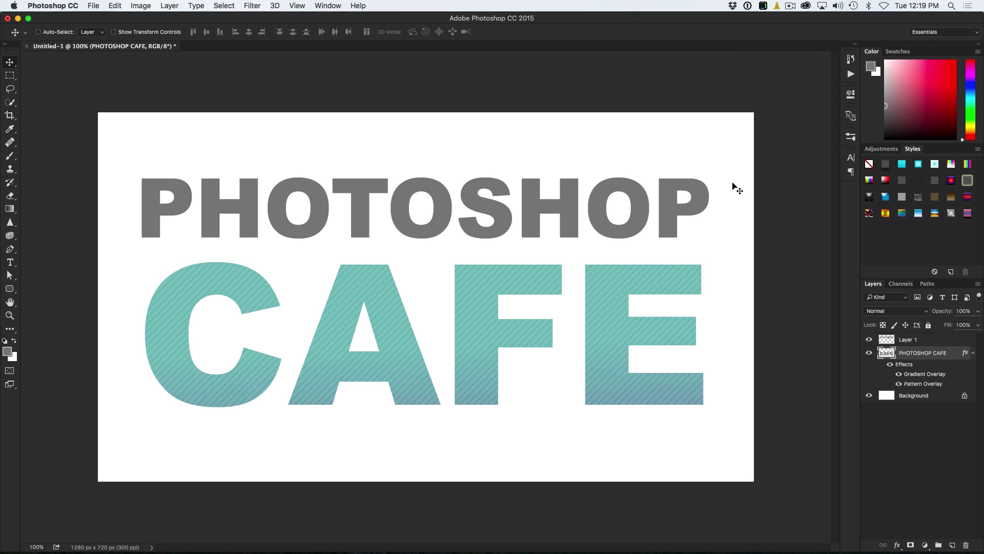
{"action": "double_click", "coordinate": [908, 367]}
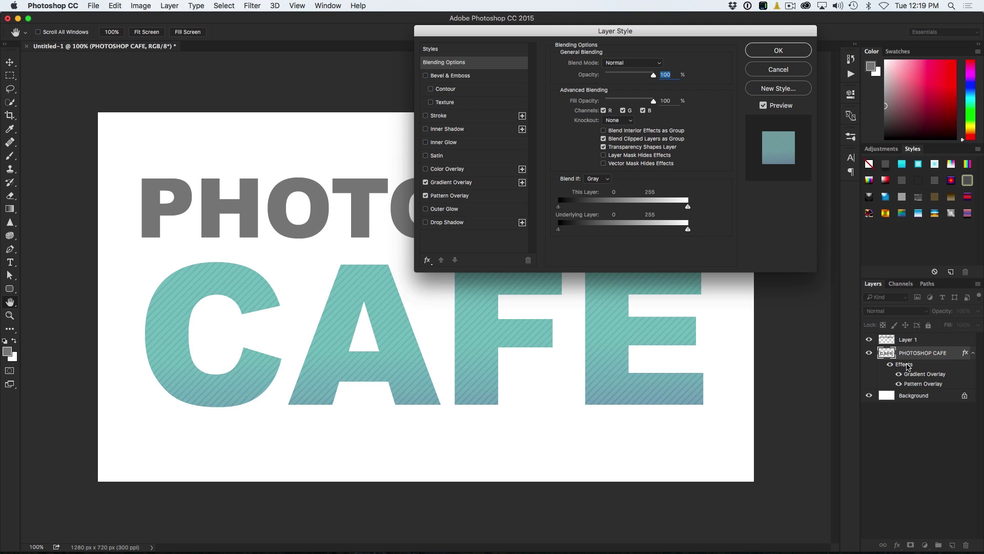
{"action": "left_click_drag", "start_coordinate": [645, 31], "coordinate": [661, 38]}
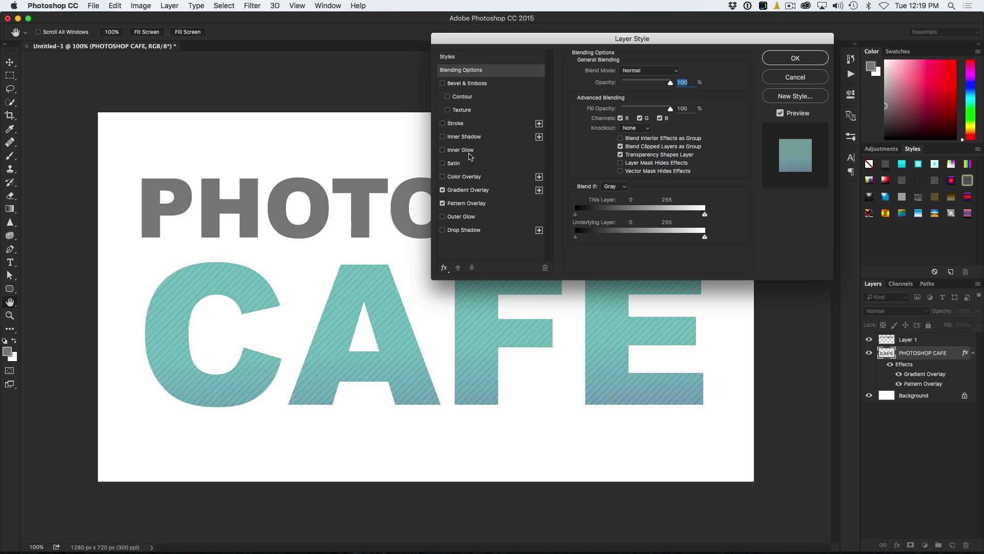
{"action": "left_click", "coordinate": [456, 123]}
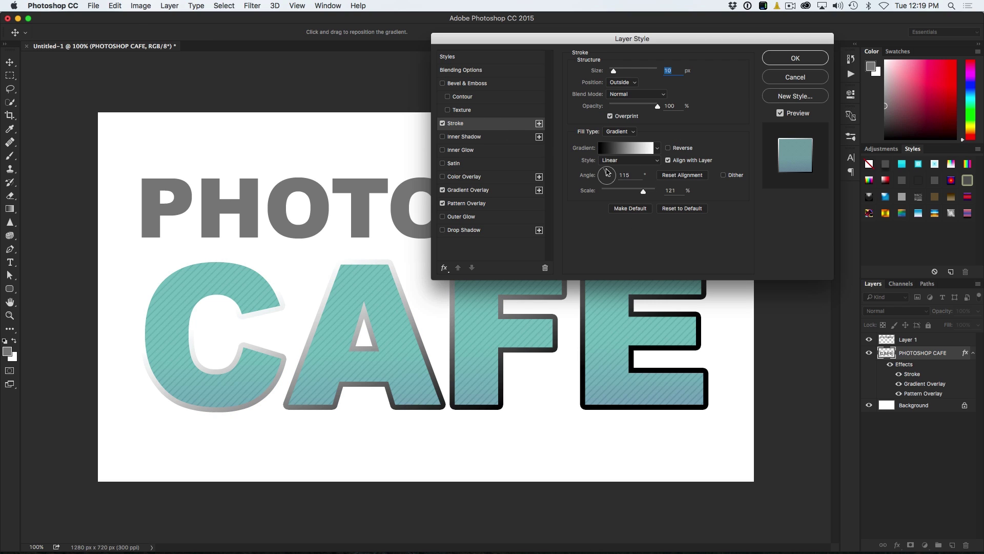
Set the CAFE Stroke to 13 px Outside with the Gray, White gradient at 100% scale.
{"action": "left_click", "coordinate": [643, 193]}
{"action": "left_click_drag", "start_coordinate": [647, 193], "coordinate": [649, 193]}
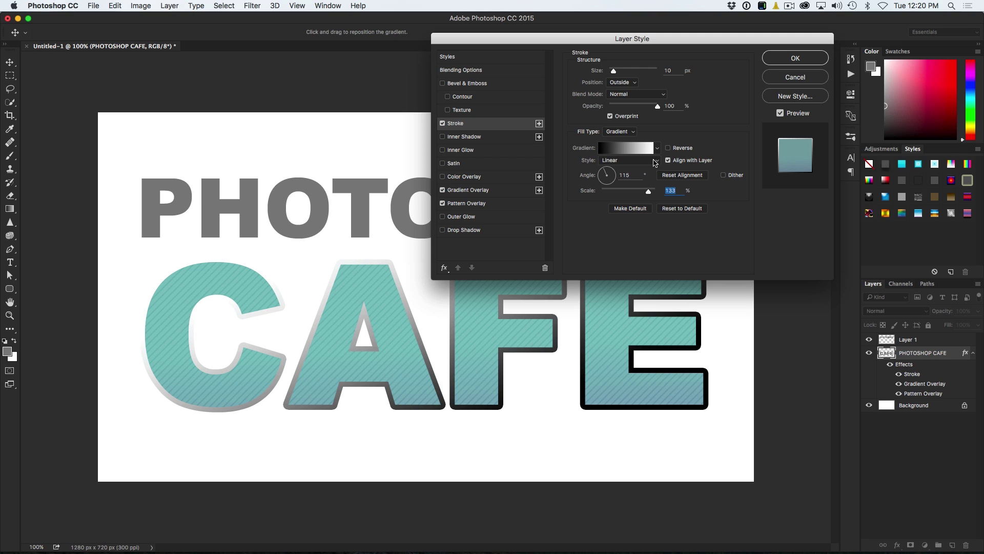
{"action": "left_click_drag", "start_coordinate": [614, 74], "coordinate": [615, 75]}
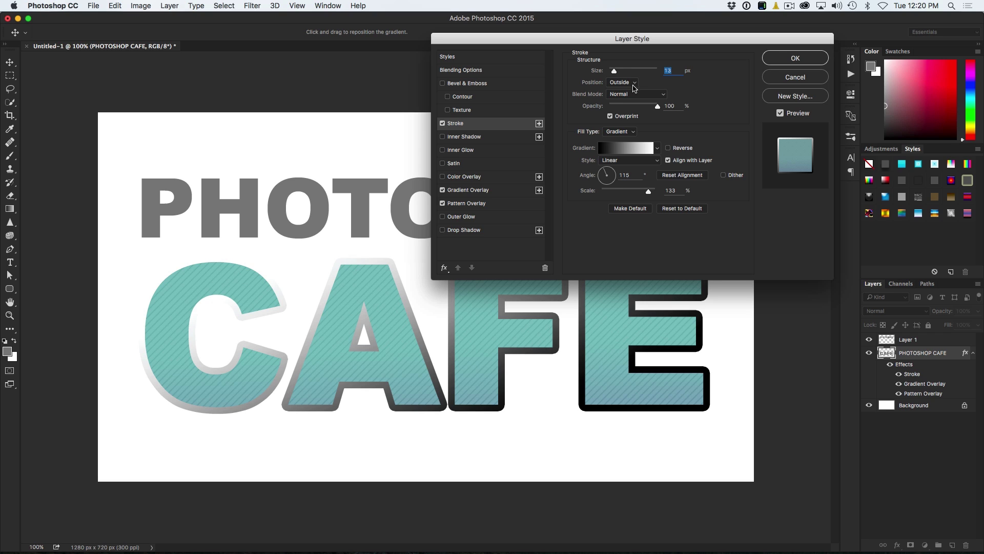
{"action": "left_click", "coordinate": [632, 83]}
{"action": "left_click", "coordinate": [634, 131]}
{"action": "left_click", "coordinate": [635, 132]}
{"action": "left_click", "coordinate": [635, 149]}
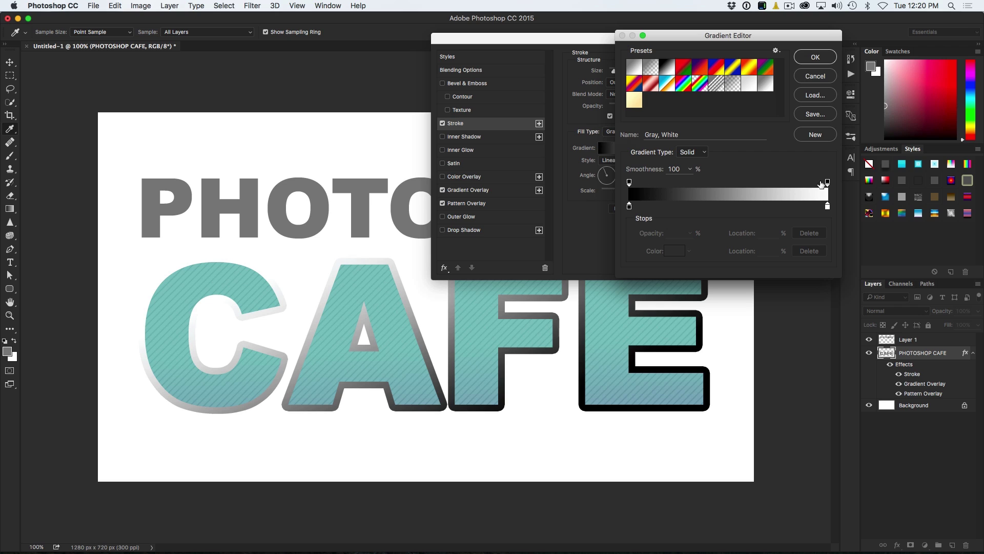
{"action": "left_click", "coordinate": [820, 60]}
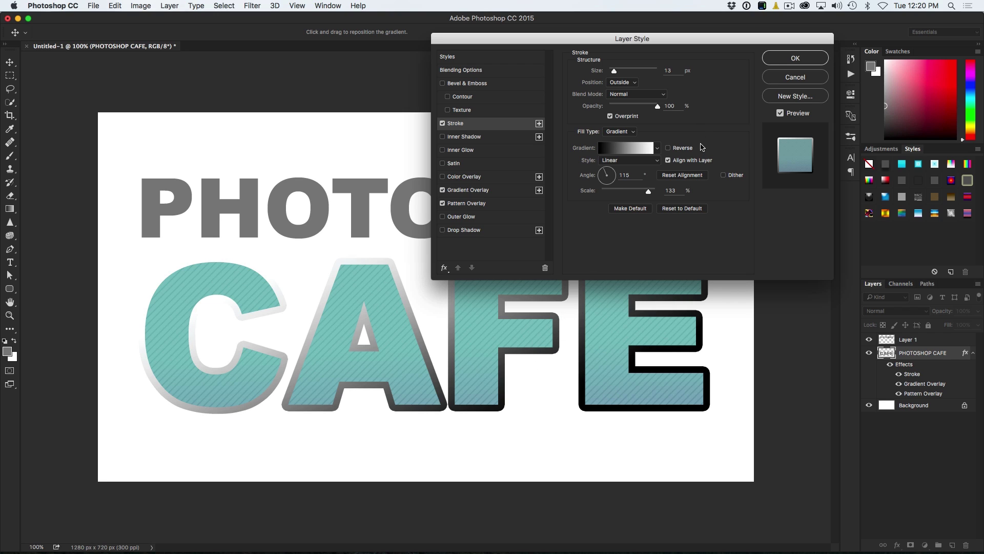
{"action": "left_click_drag", "start_coordinate": [648, 192], "coordinate": [636, 196]}
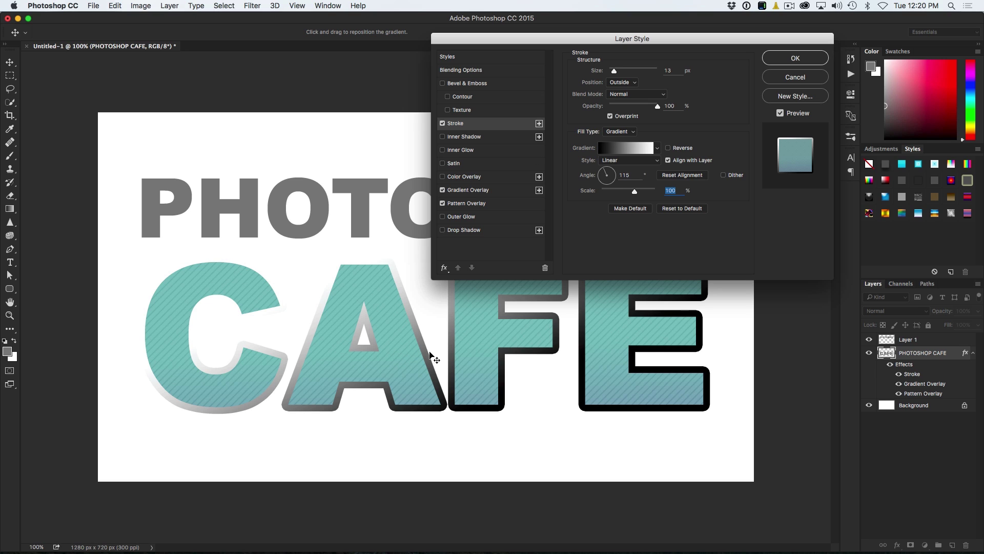
Add a Bevel & Emboss to the CAFE letters, trying Pillow Emboss before settling on a 9 px Stroke Emboss.
{"action": "left_click", "coordinate": [485, 85]}
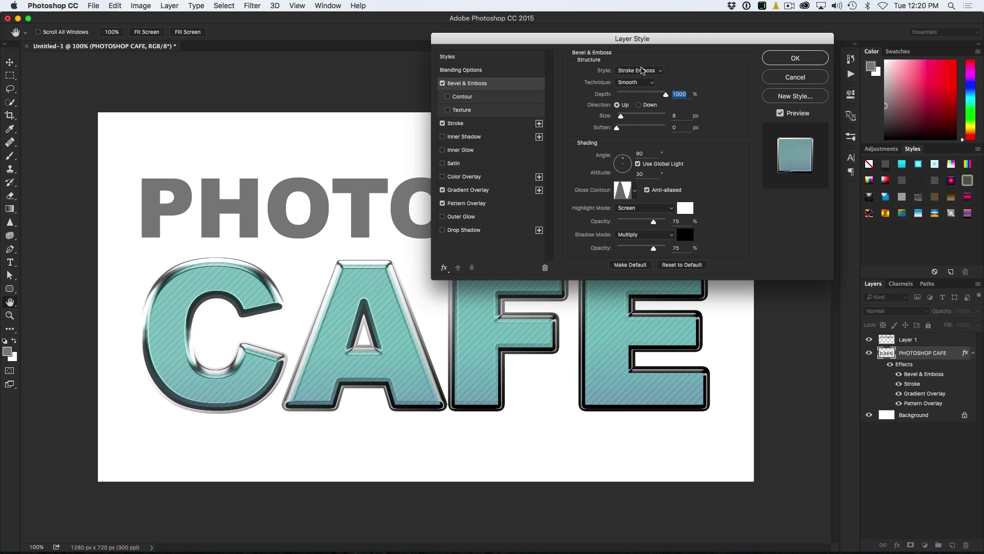
{"action": "left_click", "coordinate": [642, 71]}
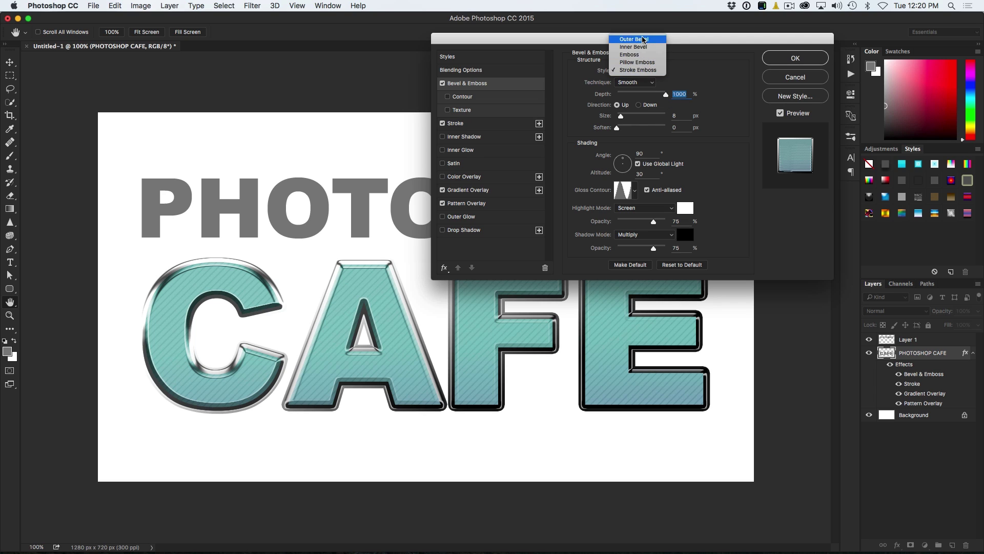
{"action": "left_click", "coordinate": [643, 64]}
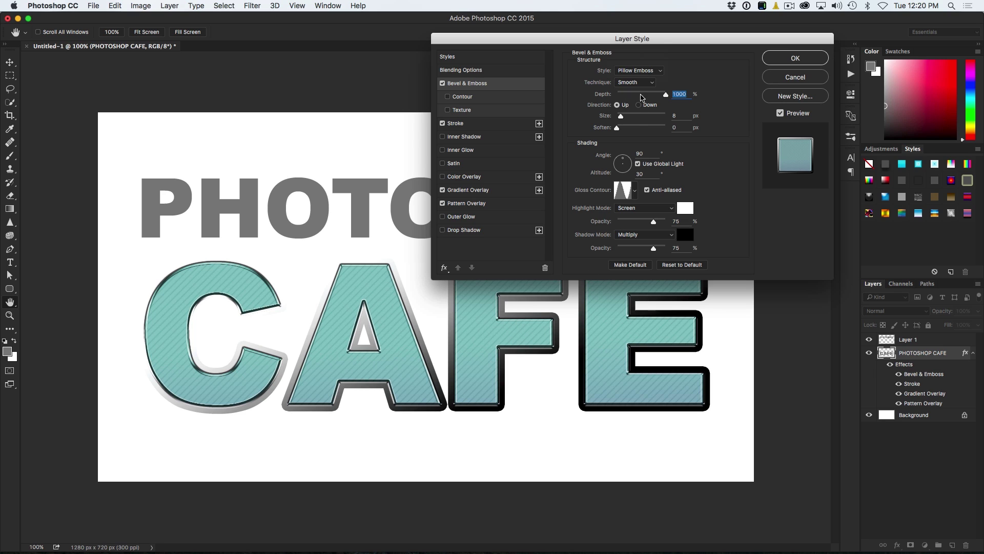
{"action": "left_click", "coordinate": [640, 72]}
{"action": "left_click", "coordinate": [638, 78]}
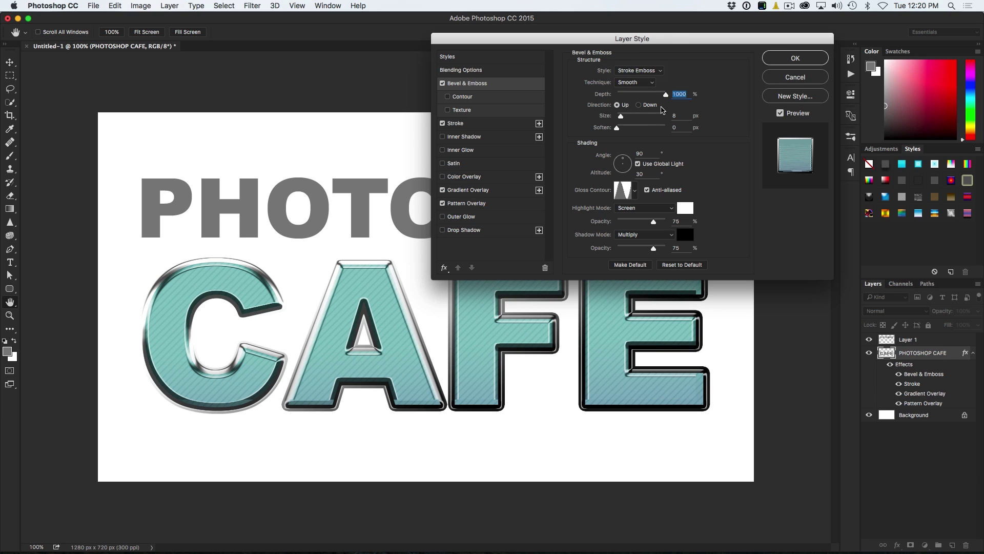
{"action": "left_click_drag", "start_coordinate": [621, 118], "coordinate": [622, 119]}
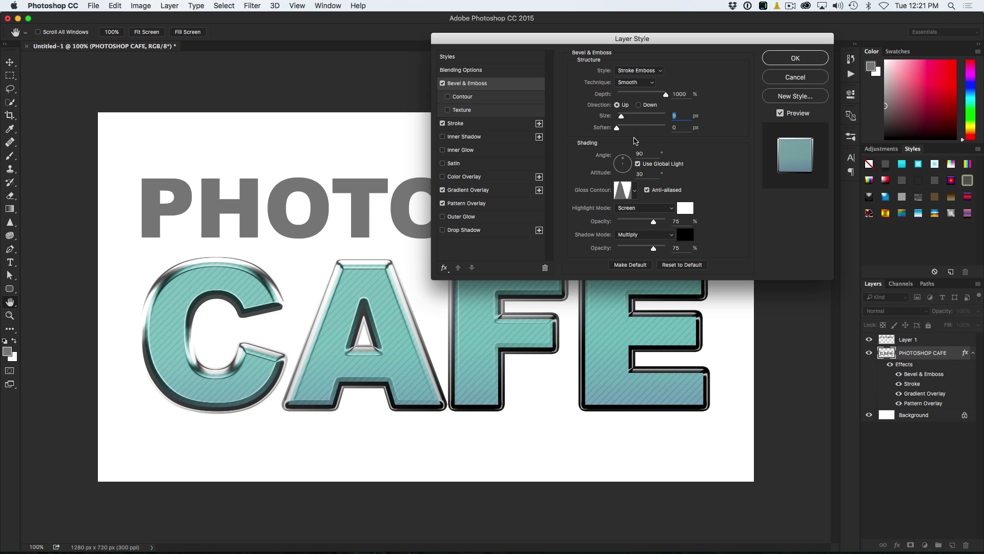
Try the Linear, Cone and Cone-Inverted gloss contours on the bevel, then enable Contour.
{"action": "left_click", "coordinate": [638, 193]}
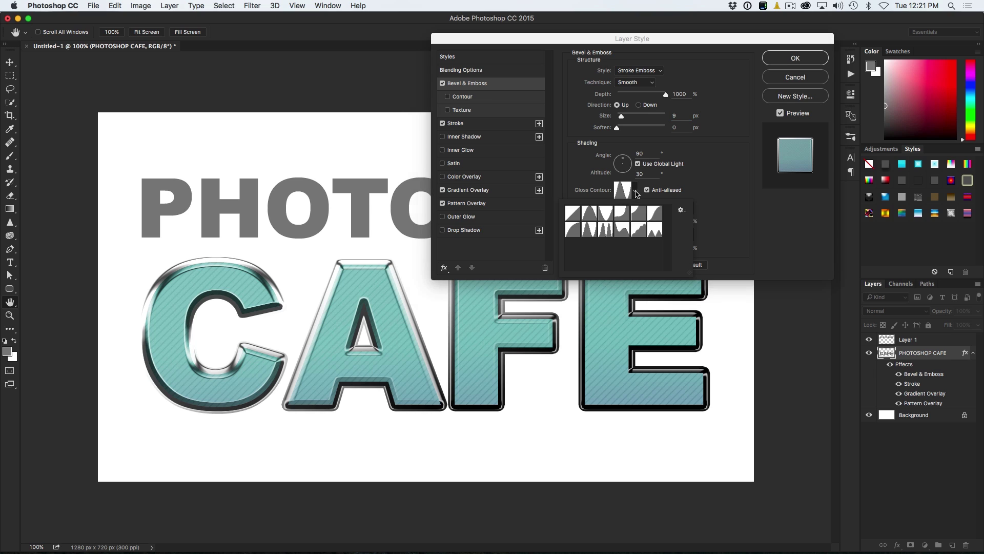
{"action": "left_click", "coordinate": [583, 214]}
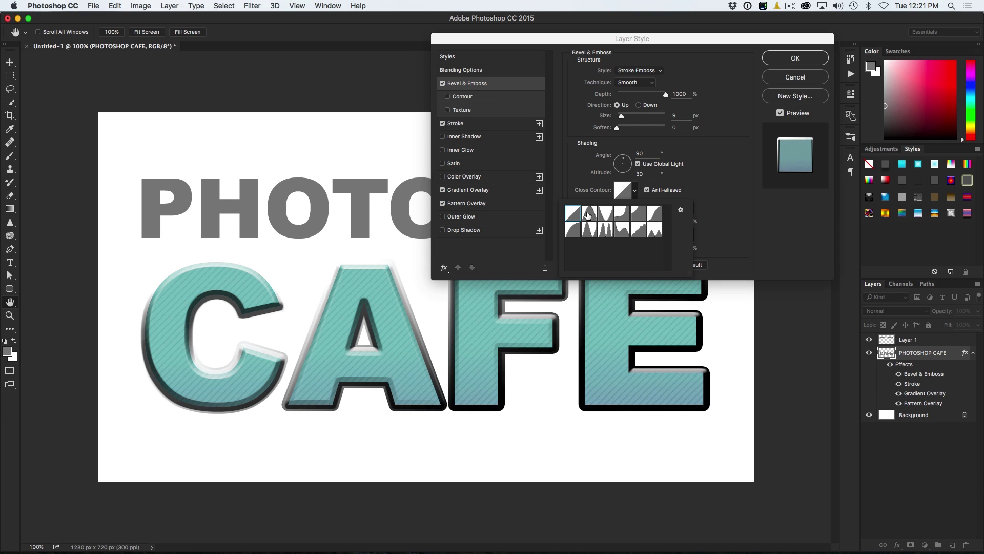
{"action": "left_click", "coordinate": [588, 214]}
{"action": "left_click", "coordinate": [605, 213]}
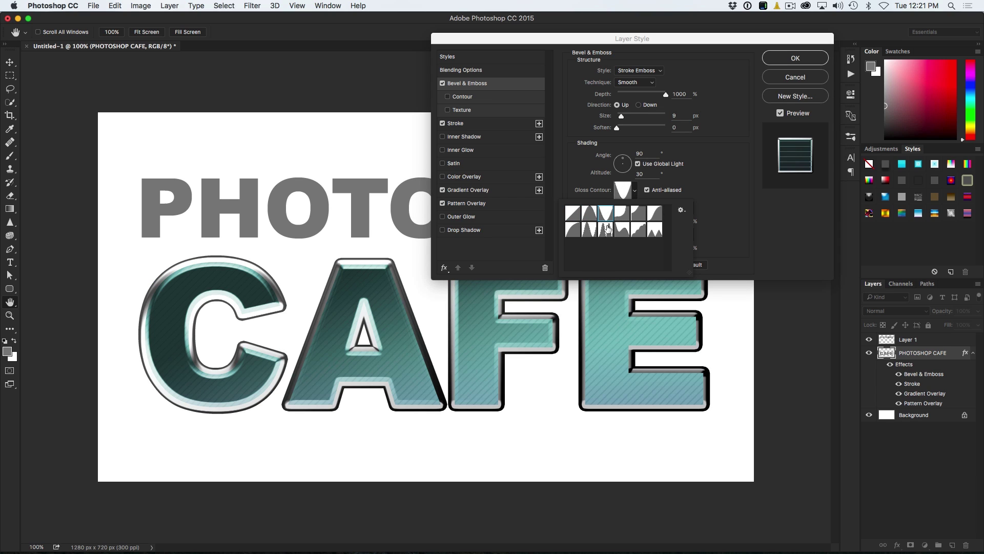
{"action": "left_click", "coordinate": [590, 229]}
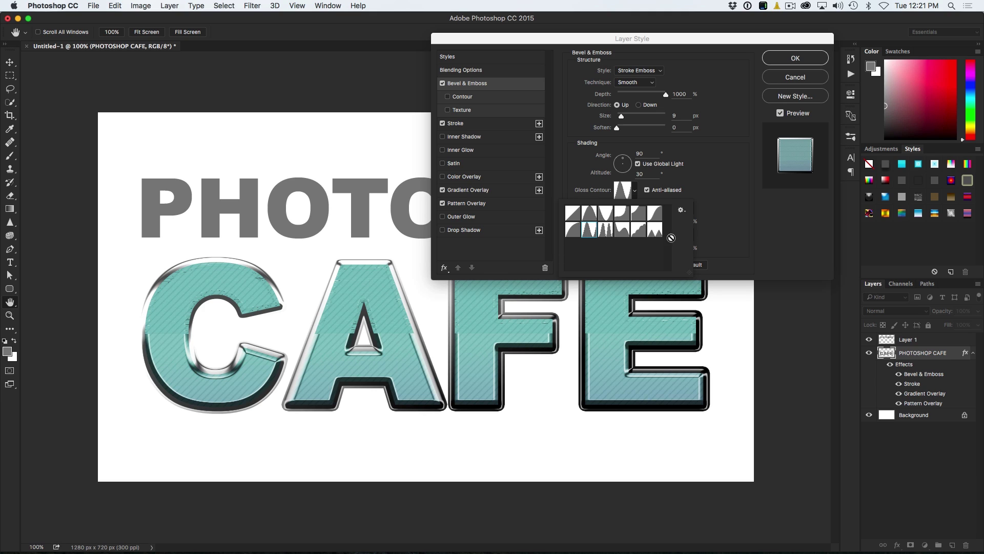
{"action": "left_click", "coordinate": [716, 170]}
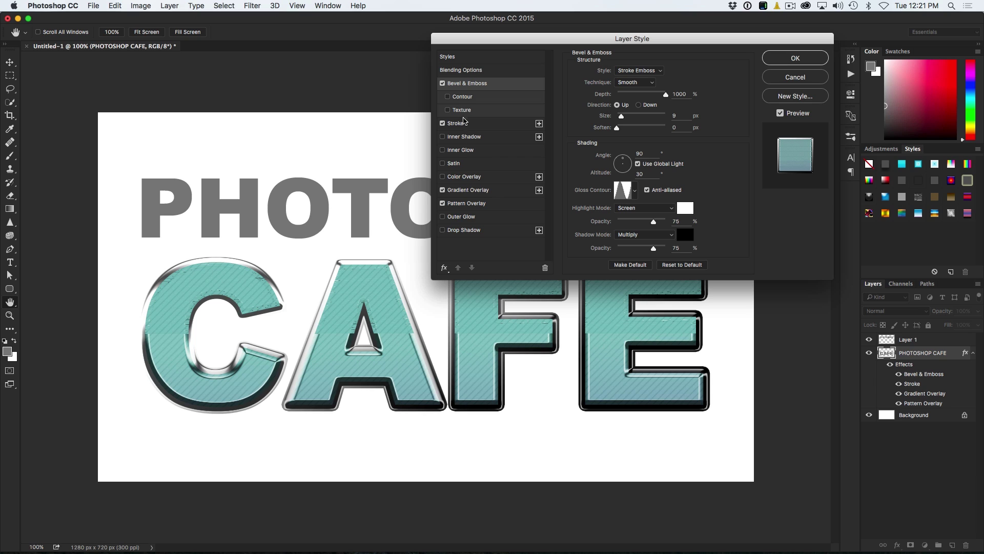
{"action": "left_click", "coordinate": [460, 102]}
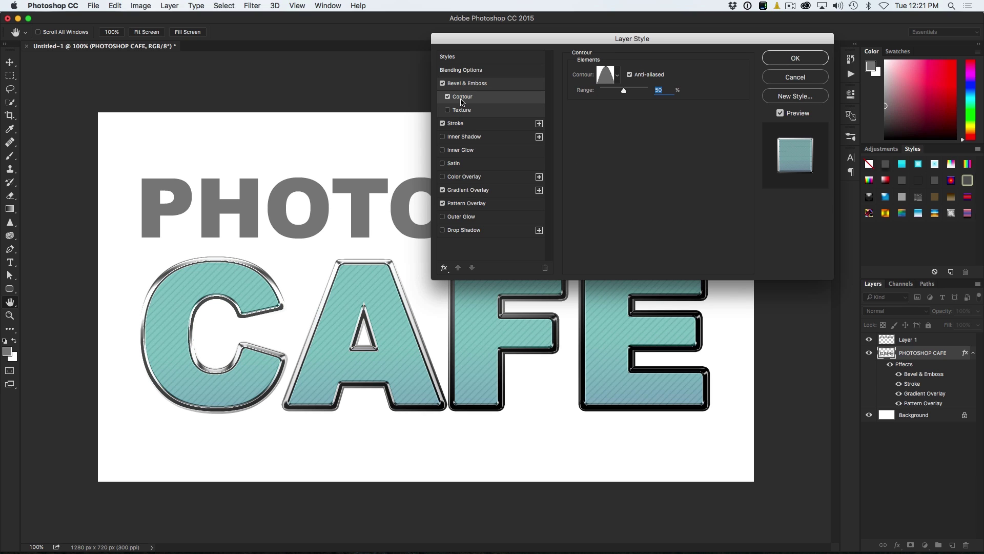
Compare several bevel contour shapes, keep the preferred one, and enable Drop Shadow.
{"action": "left_click", "coordinate": [616, 76]}
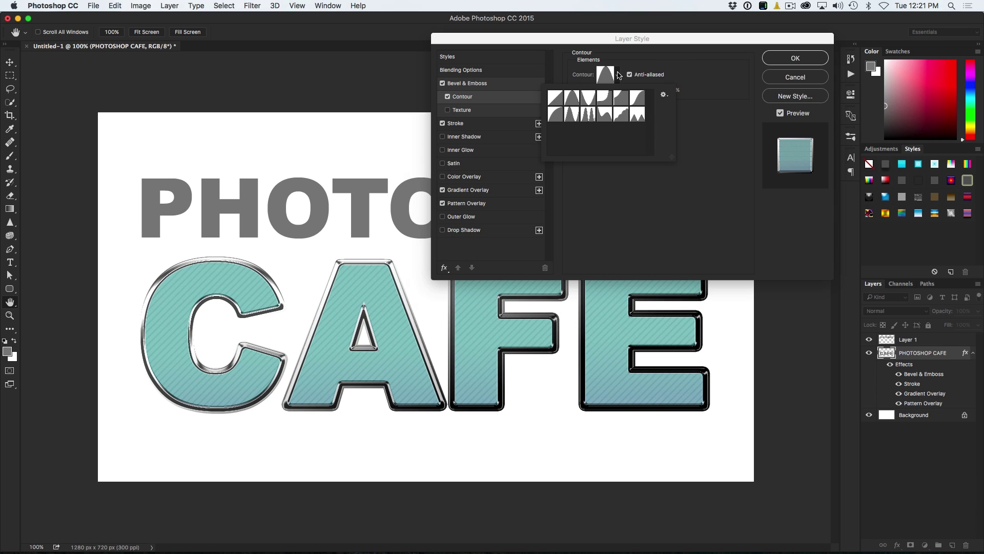
{"action": "left_click", "coordinate": [574, 115]}
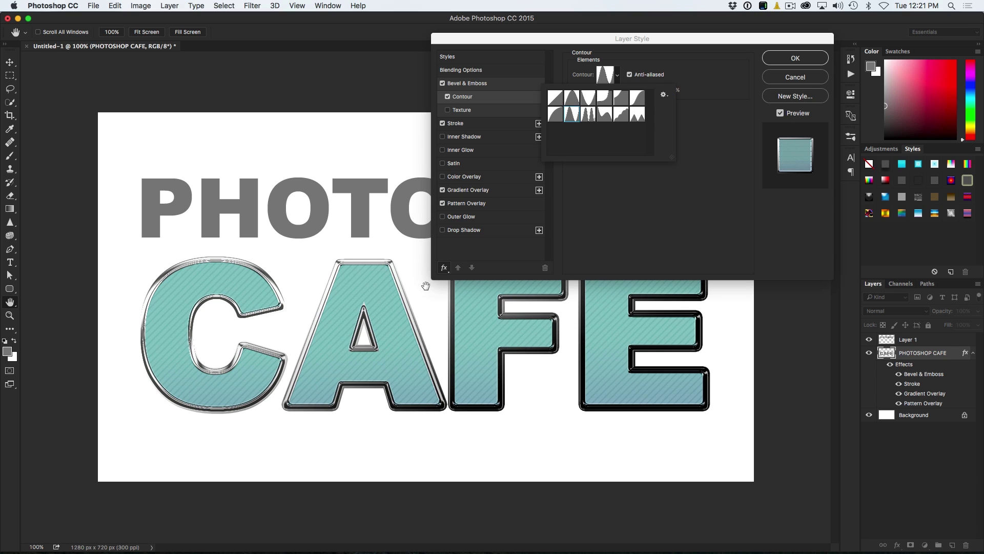
{"action": "left_click", "coordinate": [555, 98]}
{"action": "left_click", "coordinate": [572, 98]}
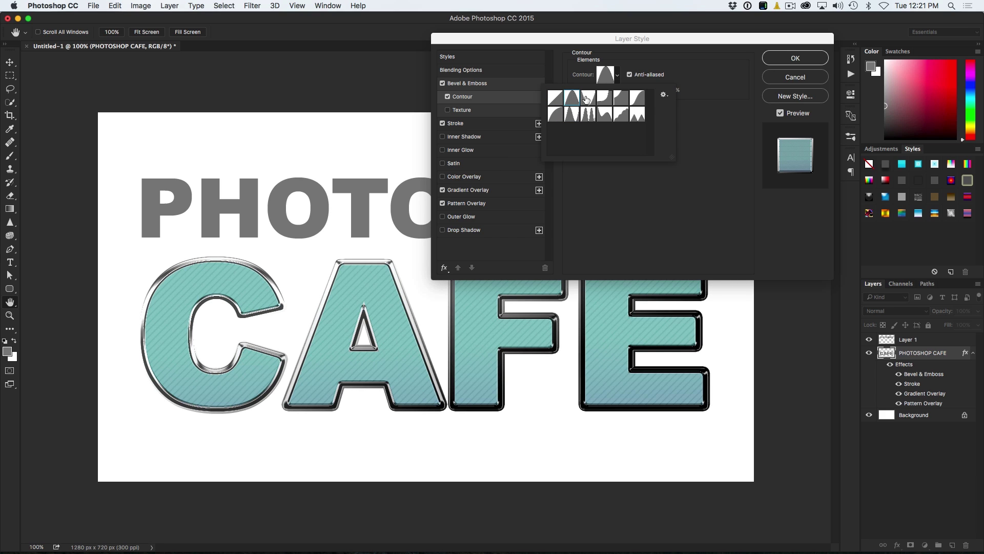
{"action": "left_click", "coordinate": [587, 98]}
{"action": "left_click", "coordinate": [572, 98]}
{"action": "left_click", "coordinate": [669, 41]}
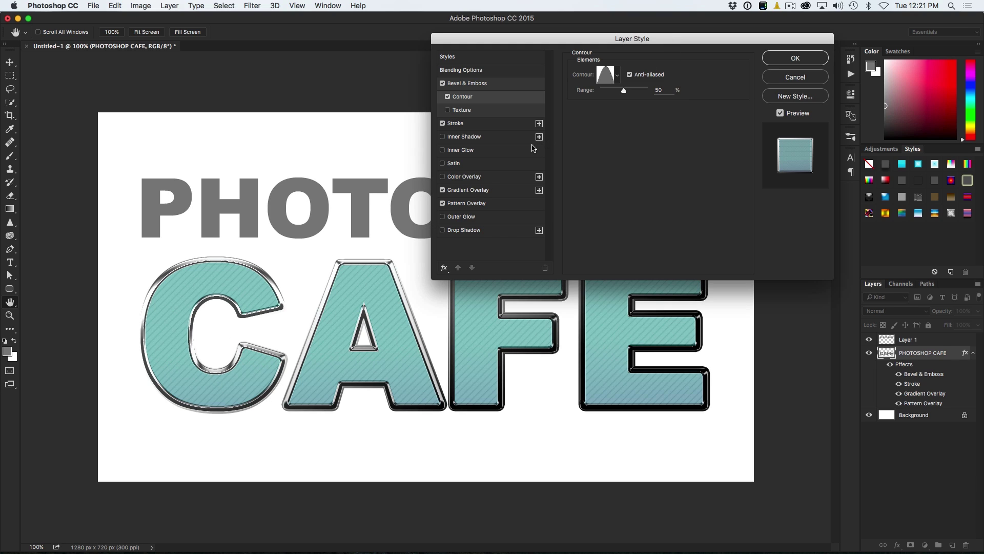
{"action": "left_click", "coordinate": [474, 231]}
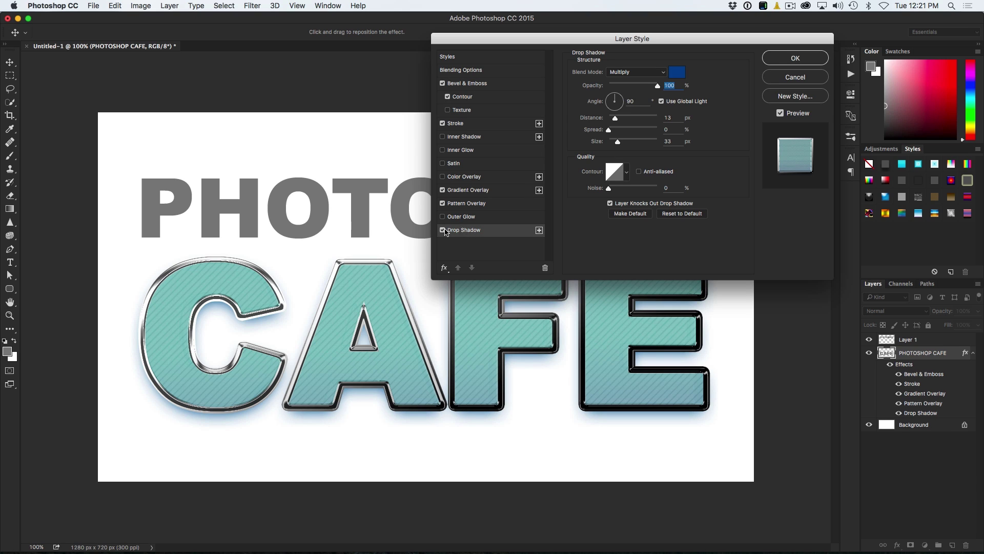
Make the drop shadow teal at 69% opacity and apply the layer style with OK.
{"action": "left_click", "coordinate": [672, 72]}
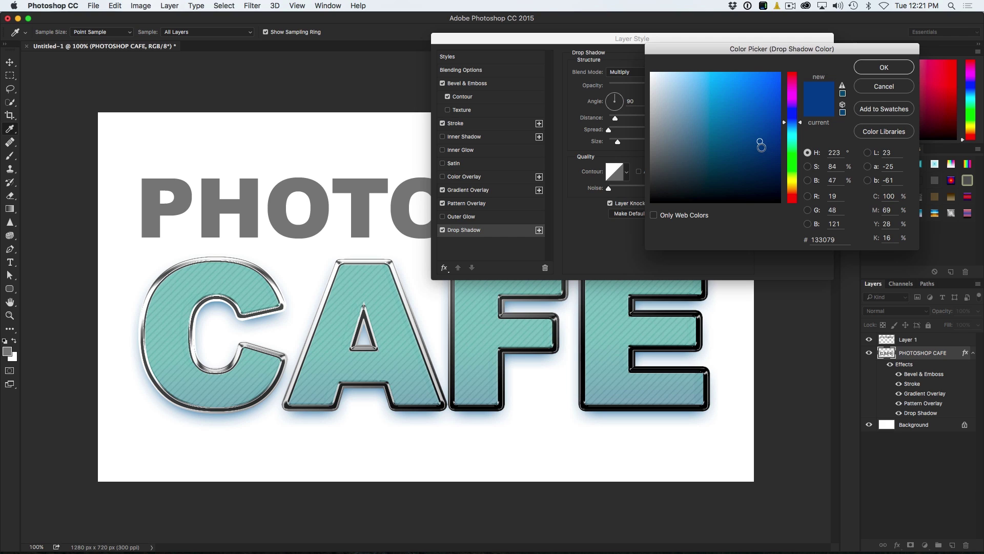
{"action": "left_click_drag", "start_coordinate": [786, 125], "coordinate": [786, 136]}
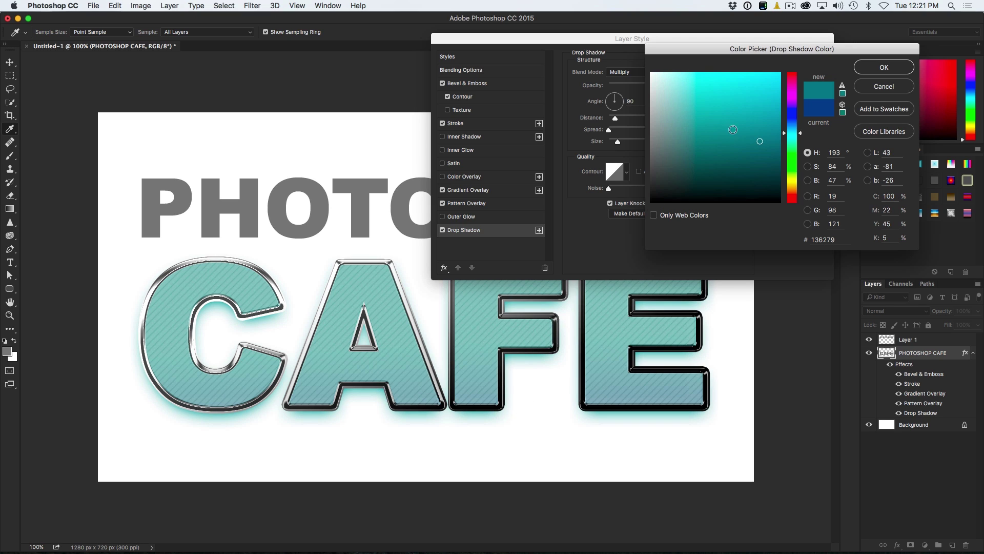
{"action": "left_click", "coordinate": [877, 69]}
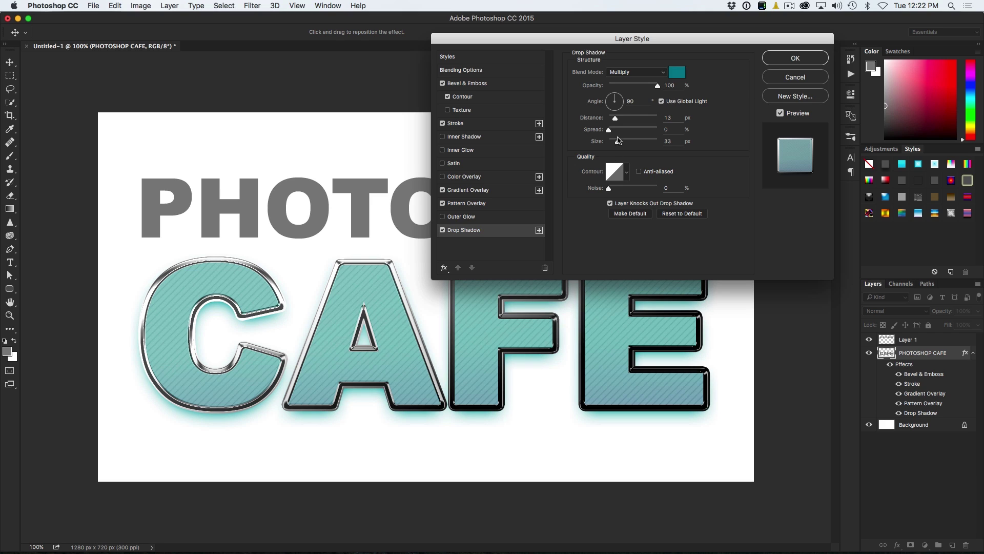
{"action": "left_click_drag", "start_coordinate": [657, 86], "coordinate": [642, 87]}
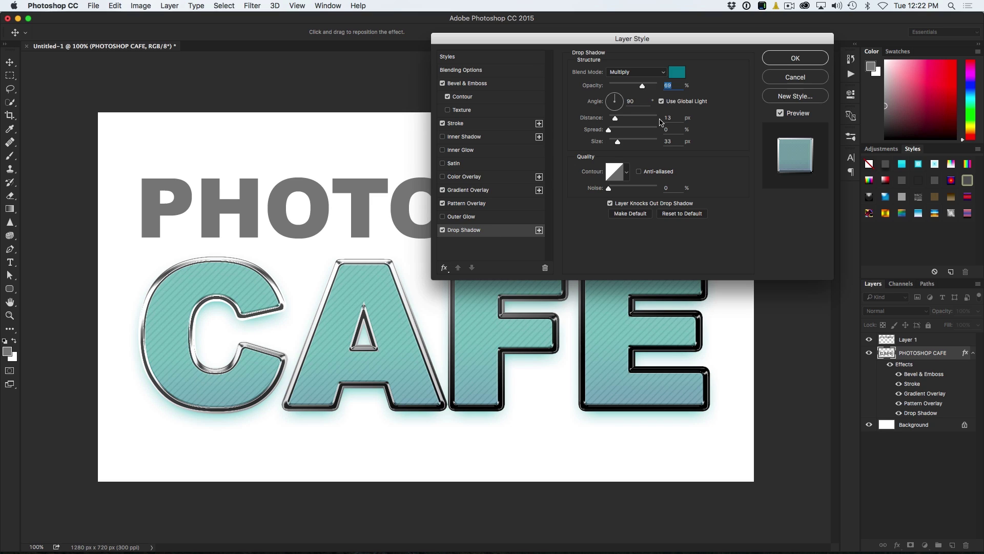
{"action": "left_click", "coordinate": [795, 58]}
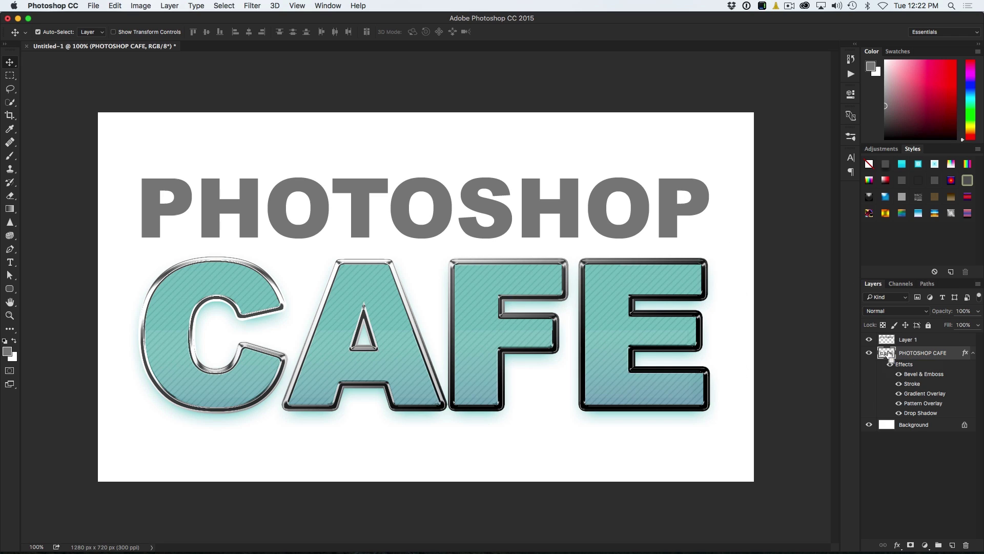
Load the CAFE and PHOTOSHOP letter shapes as one selection and add Layer 2 above Layer 1.
{"action": "left_click", "coordinate": [888, 354], "text": "super"}
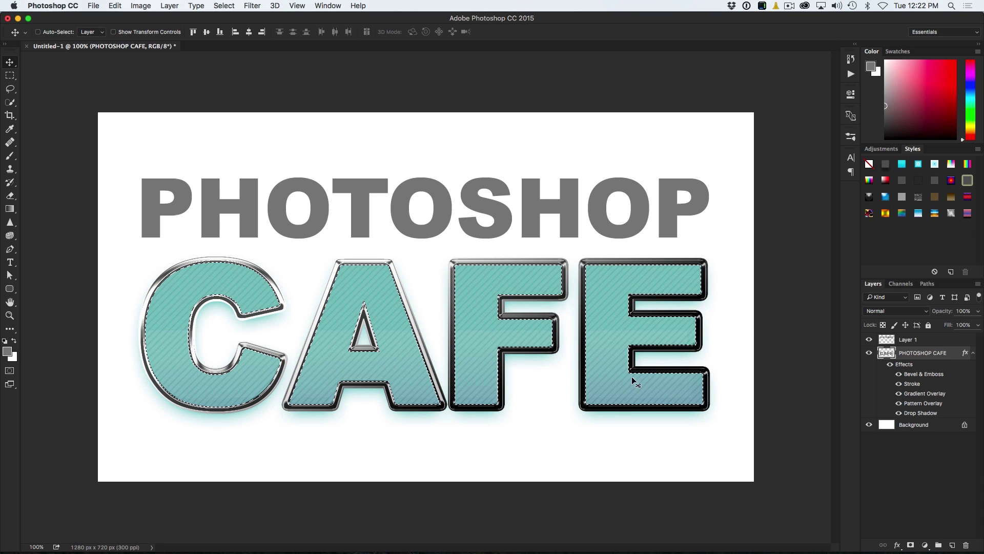
{"action": "left_click", "coordinate": [887, 341], "text": "shift+super"}
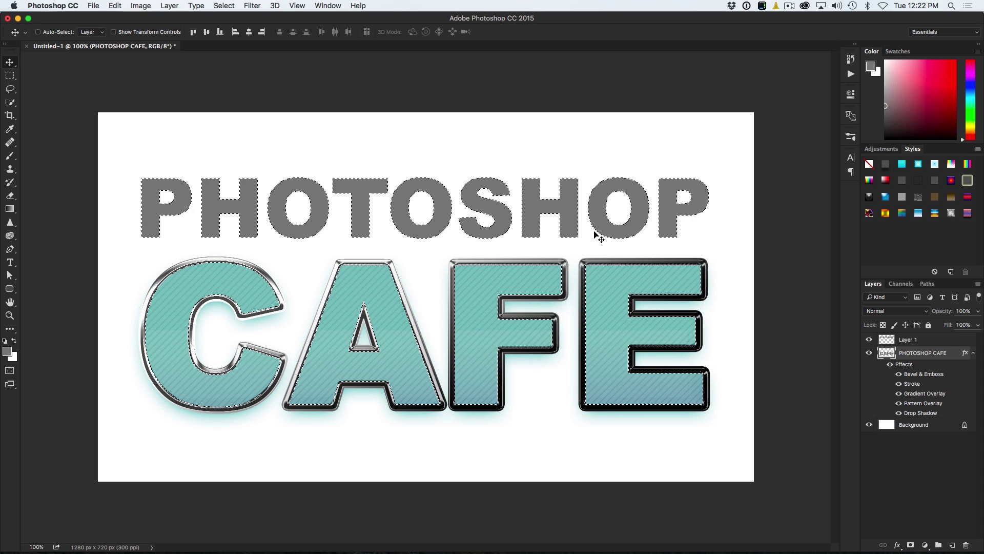
{"action": "left_click", "coordinate": [915, 340]}
{"action": "left_click", "coordinate": [953, 545]}
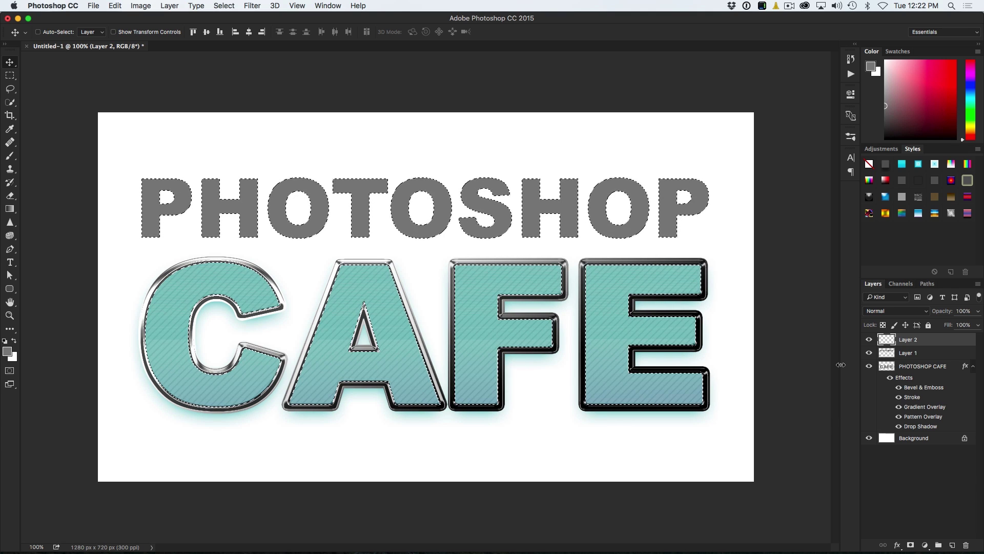
Fill the letter selection with white, hide the Background, and marquee-subtract CAFE from the selection.
{"action": "key", "text": "Delete"}
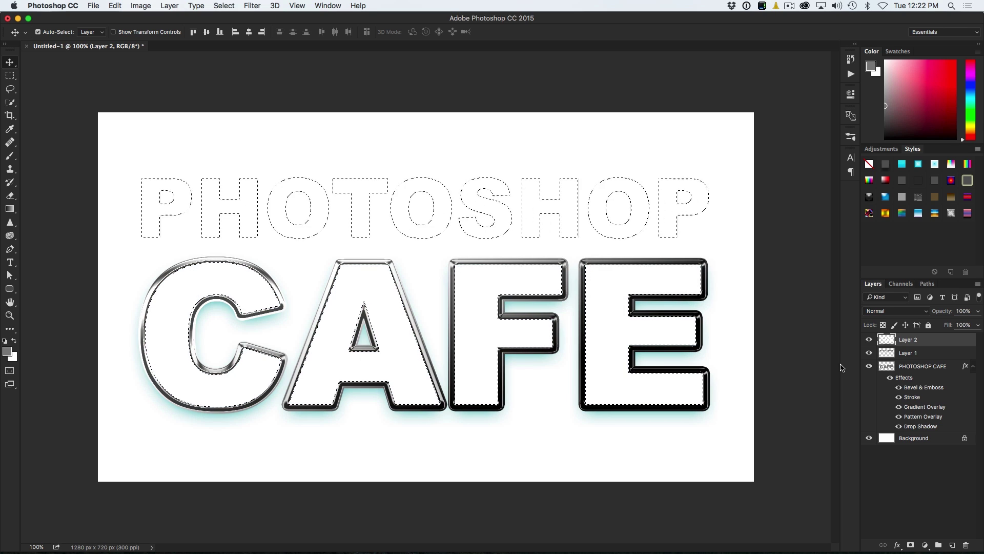
{"action": "left_click", "coordinate": [869, 438]}
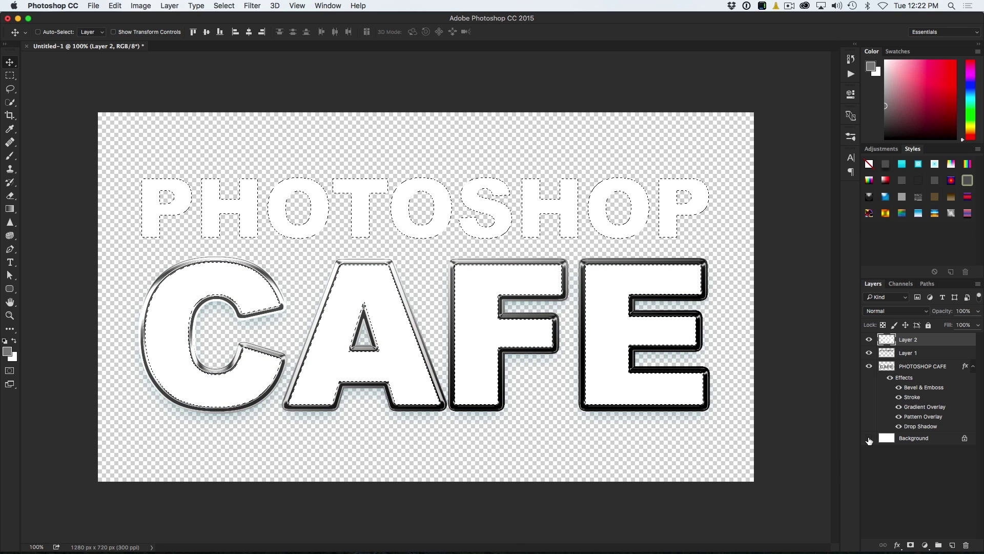
{"action": "left_click", "coordinate": [10, 76]}
{"action": "key", "text": "alt"}
{"action": "left_click_drag", "start_coordinate": [123, 267], "coordinate": [742, 451]}
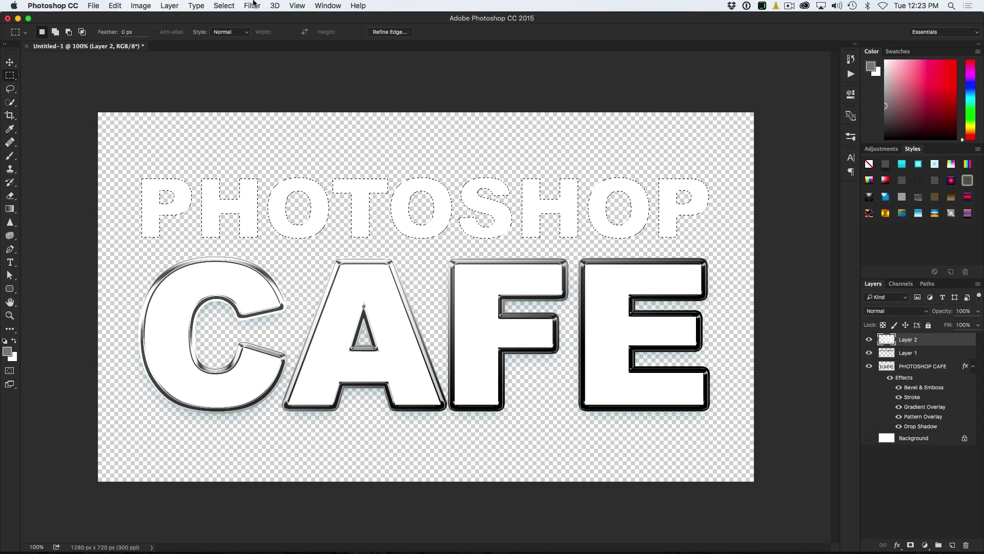
Contract the PHOTOSHOP letter selection by 5 px with Select > Modify > Contract.
{"action": "left_click", "coordinate": [226, 4]}
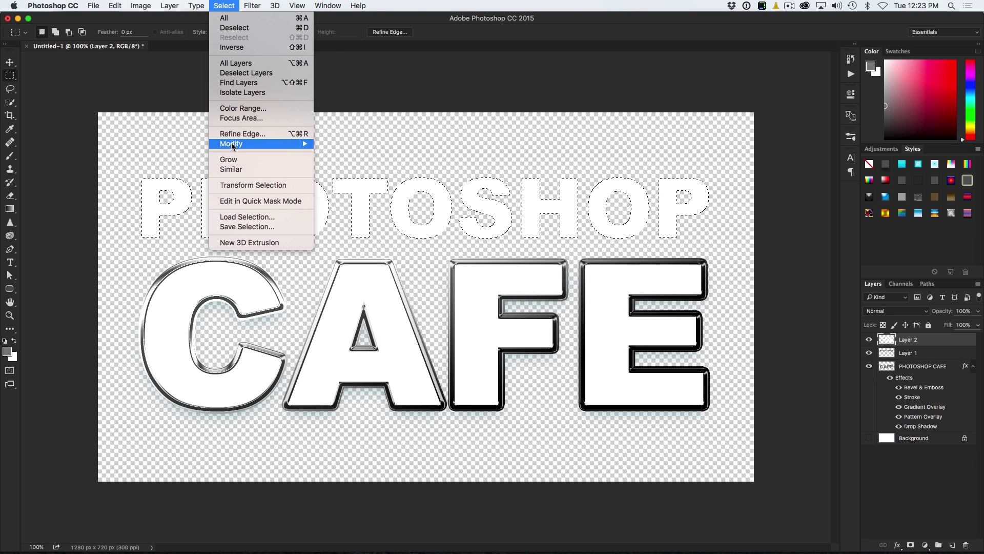
{"action": "mouse_move", "coordinate": [298, 144]}
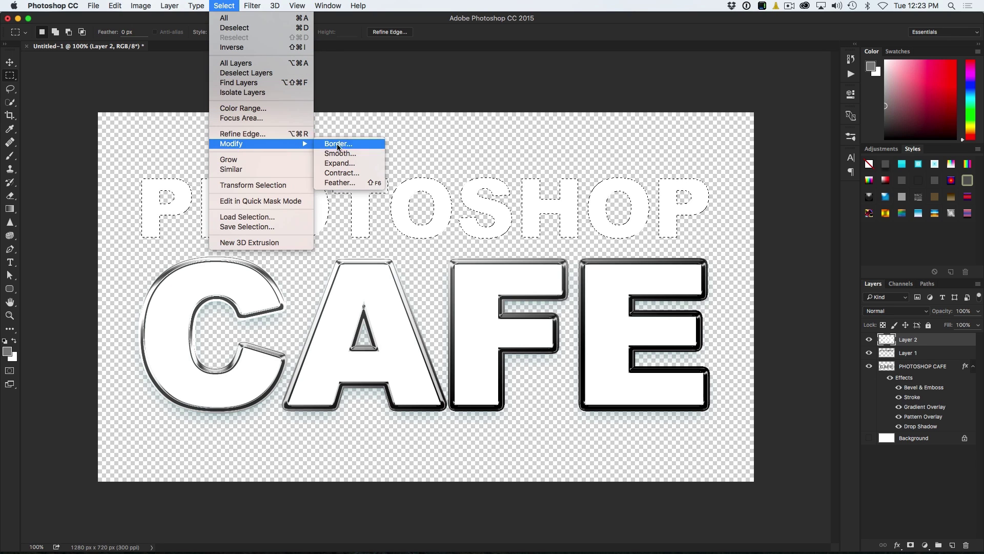
{"action": "left_click", "coordinate": [343, 172]}
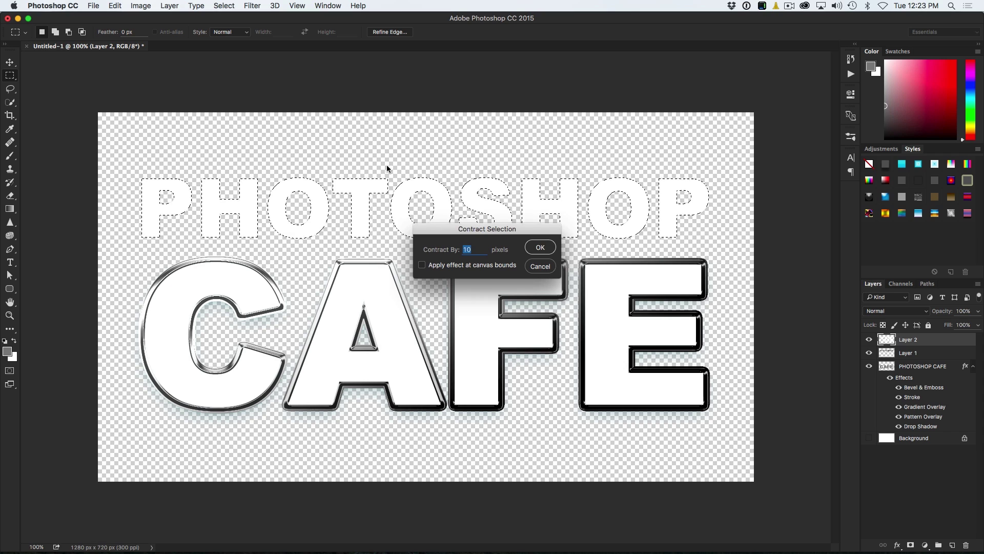
{"action": "type", "text": "5"}
{"action": "key", "text": "Return"}
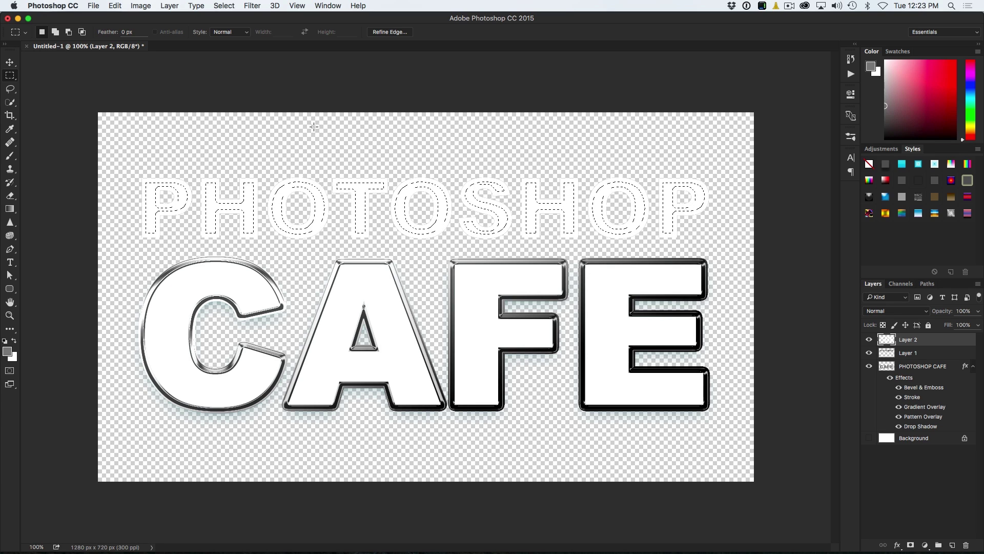
Invert the selection and feather it by 10 px.
{"action": "left_click", "coordinate": [224, 6]}
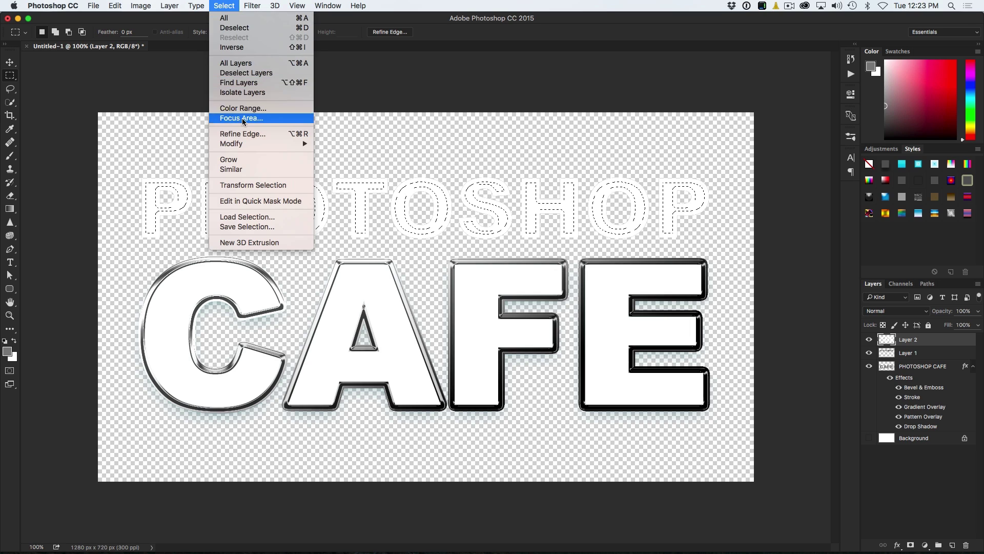
{"action": "left_click", "coordinate": [246, 47]}
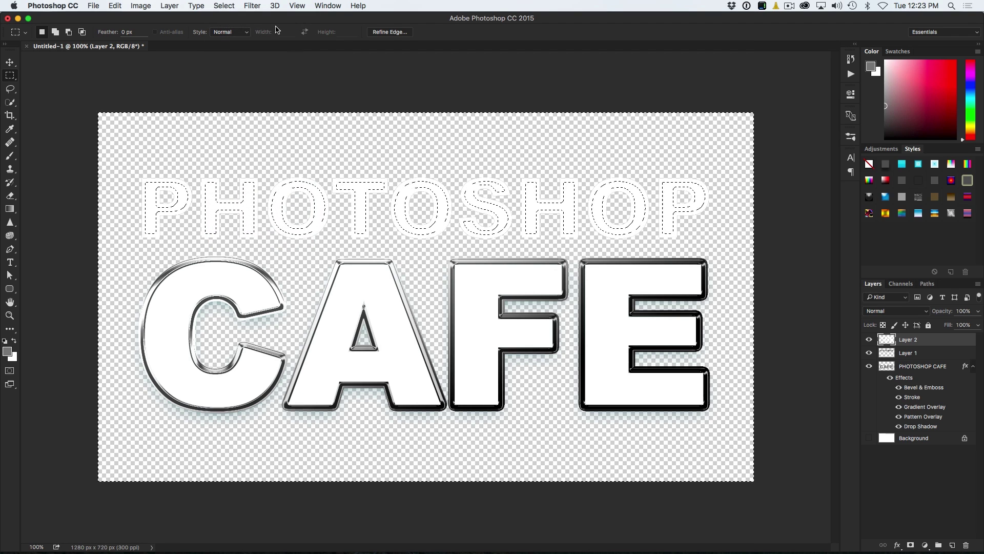
{"action": "left_click", "coordinate": [226, 5]}
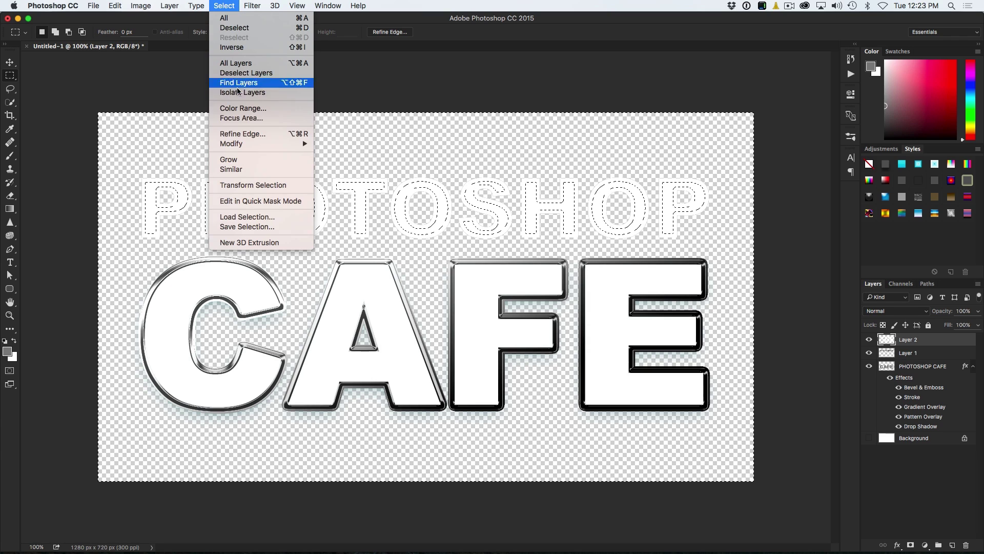
{"action": "mouse_move", "coordinate": [257, 145]}
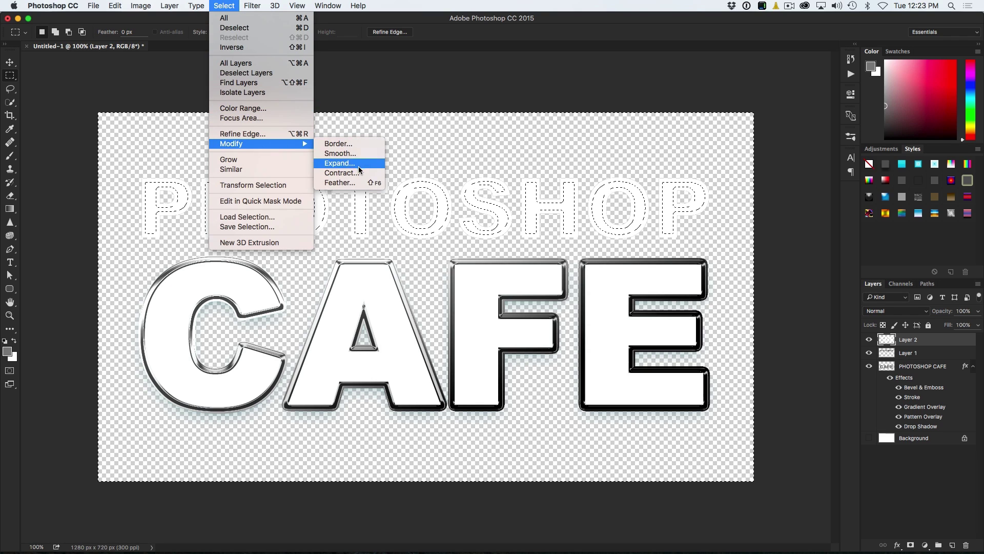
{"action": "left_click", "coordinate": [356, 182]}
{"action": "type", "text": "1"}
{"action": "type", "text": "0"}
{"action": "key", "text": "Return"}
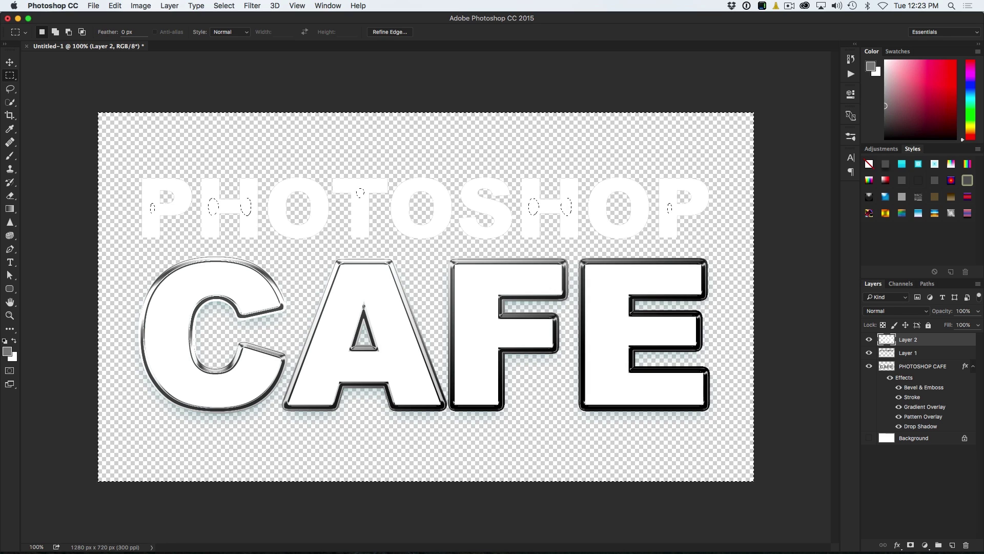
Delete the white outside the feathered area, deselect, and show the Background again.
{"action": "key", "text": "Delete"}
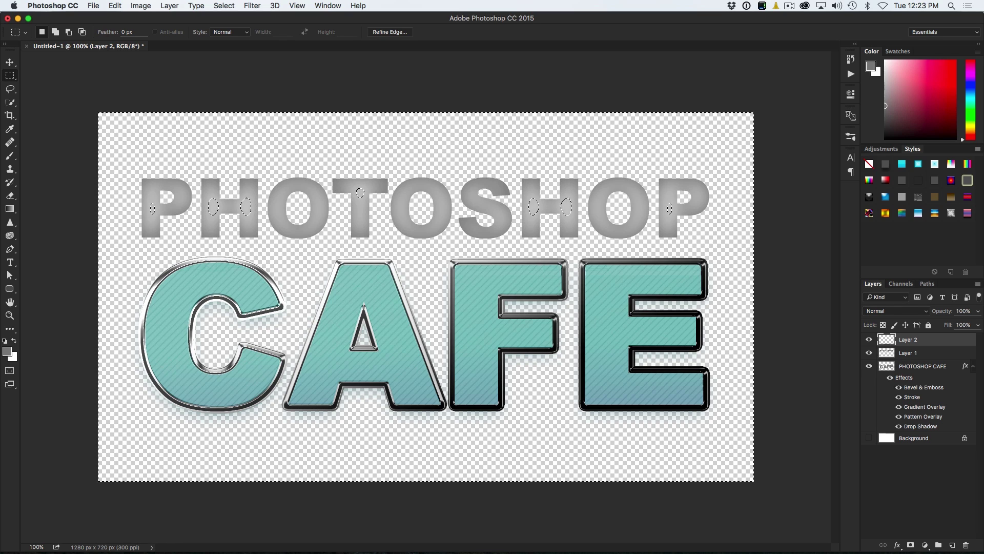
{"action": "key", "text": "super+d"}
{"action": "left_click", "coordinate": [868, 438]}
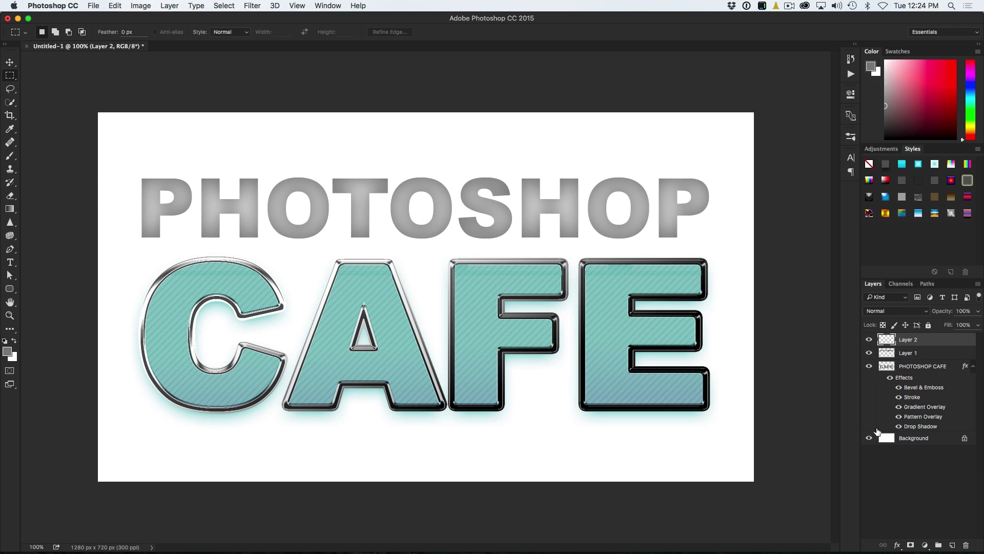
Toggle the Background, text and sheen layers' visibility to compare the sheen effect.
{"action": "left_click", "coordinate": [869, 437]}
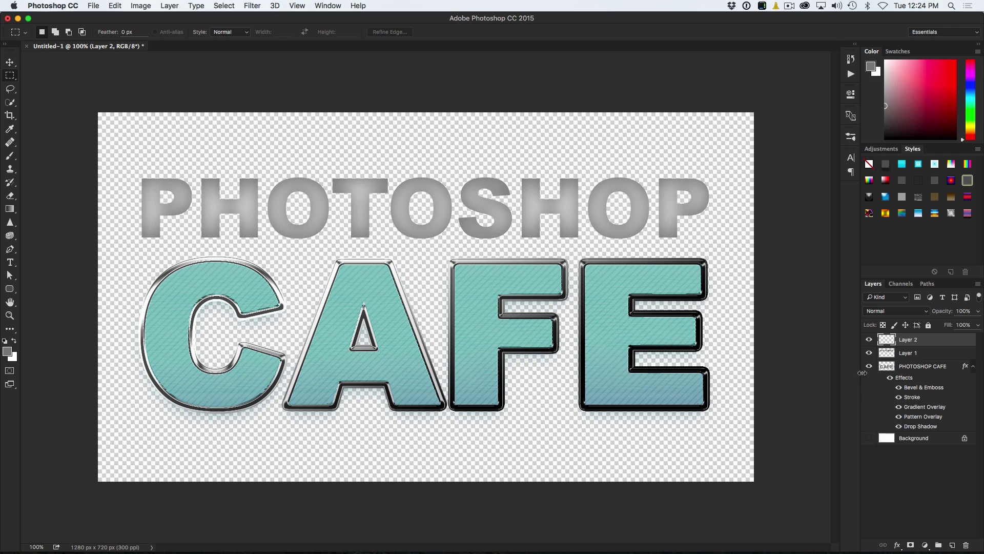
{"action": "left_click", "coordinate": [869, 353]}
{"action": "left_click", "coordinate": [869, 366]}
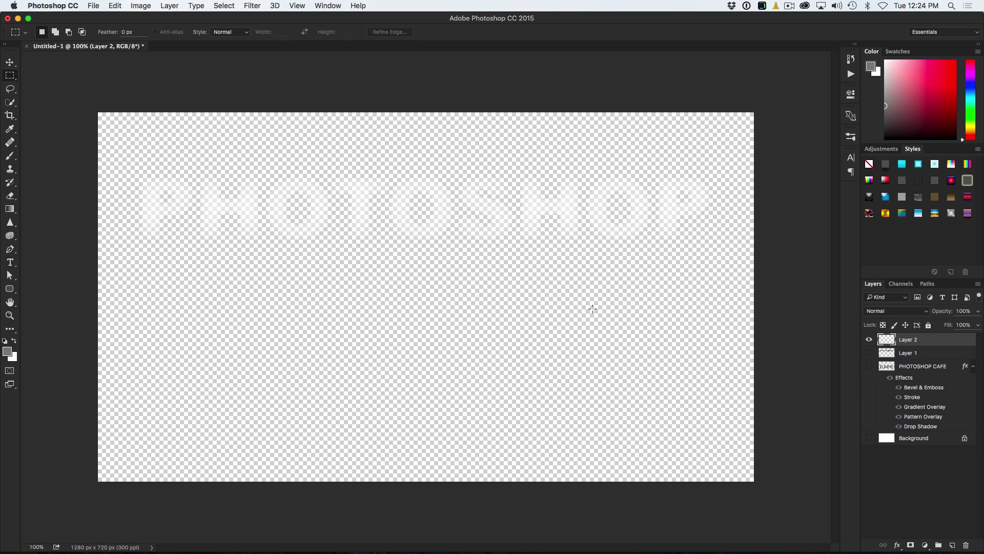
{"action": "left_click", "coordinate": [869, 353]}
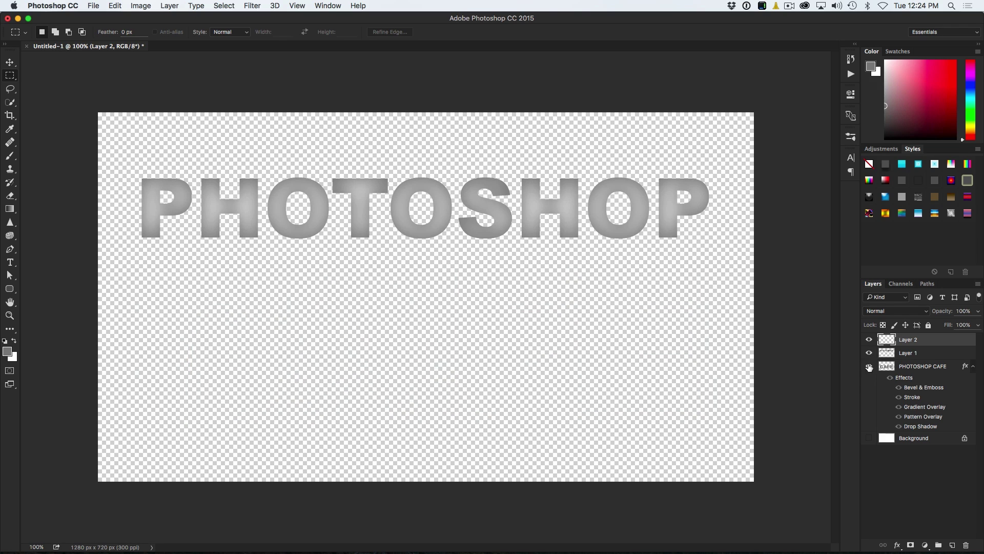
{"action": "left_click", "coordinate": [869, 366]}
{"action": "left_click", "coordinate": [869, 339]}
{"action": "left_click", "coordinate": [869, 339]}
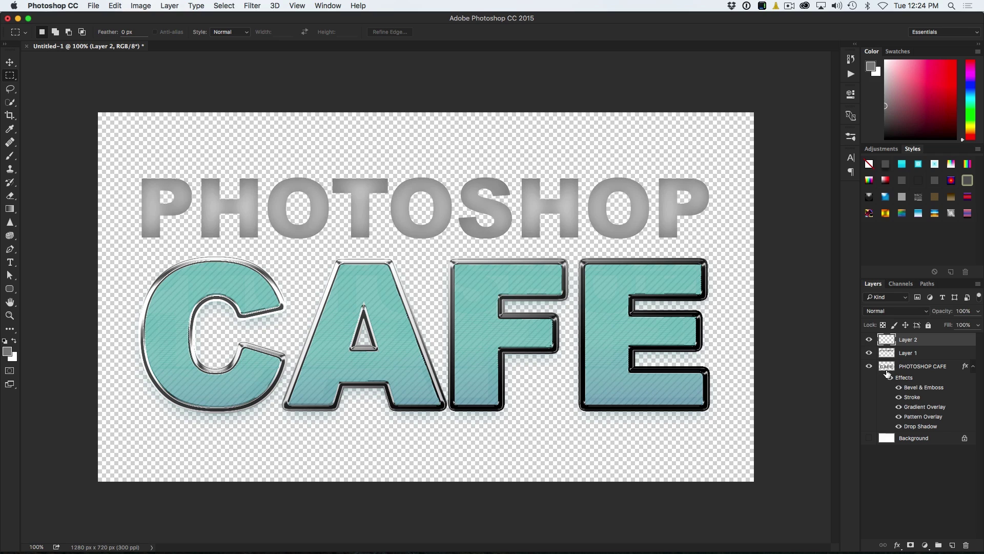
Load the CAFE letters as a selection and hide both text layers.
{"action": "left_click", "coordinate": [890, 369], "text": "super"}
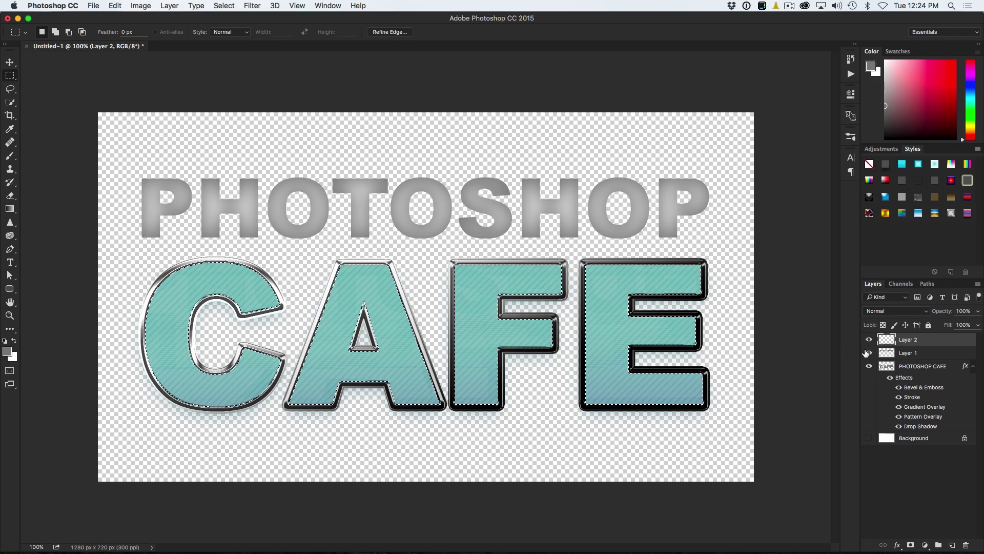
{"action": "left_click", "coordinate": [869, 352]}
{"action": "left_click", "coordinate": [869, 367]}
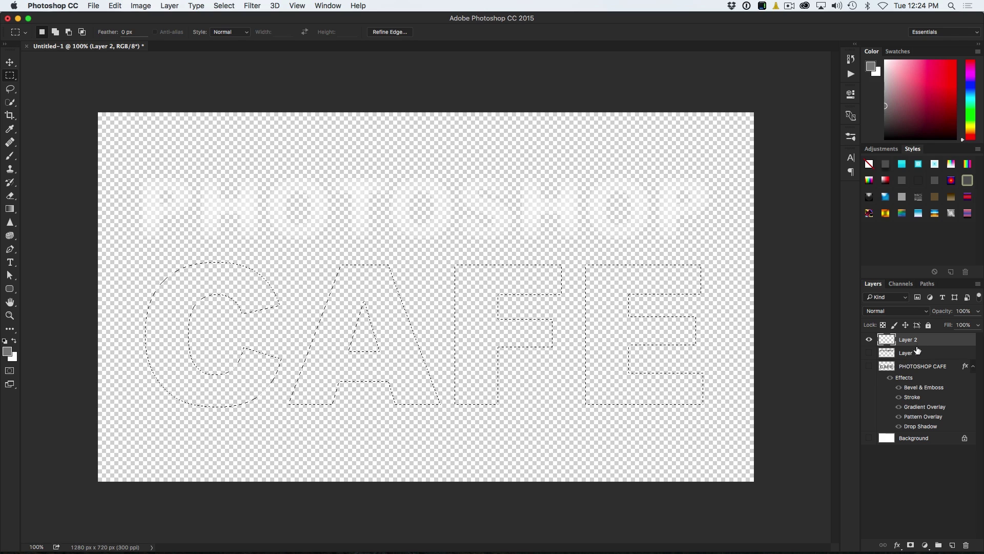
Fill the CAFE selection with white on new Layer 3 and contract the selection by 12 px.
{"action": "left_click", "coordinate": [952, 545]}
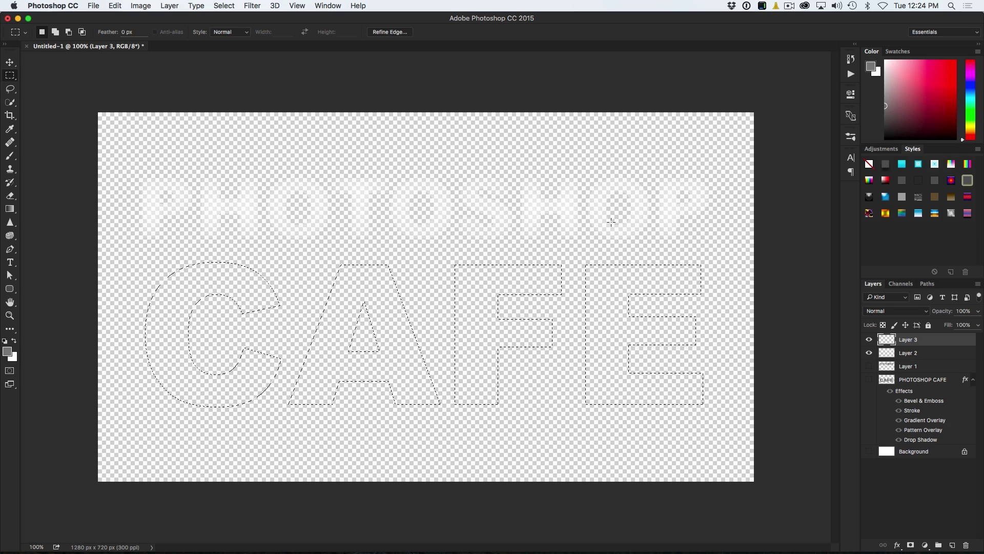
{"action": "key", "text": "super+BackSpace"}
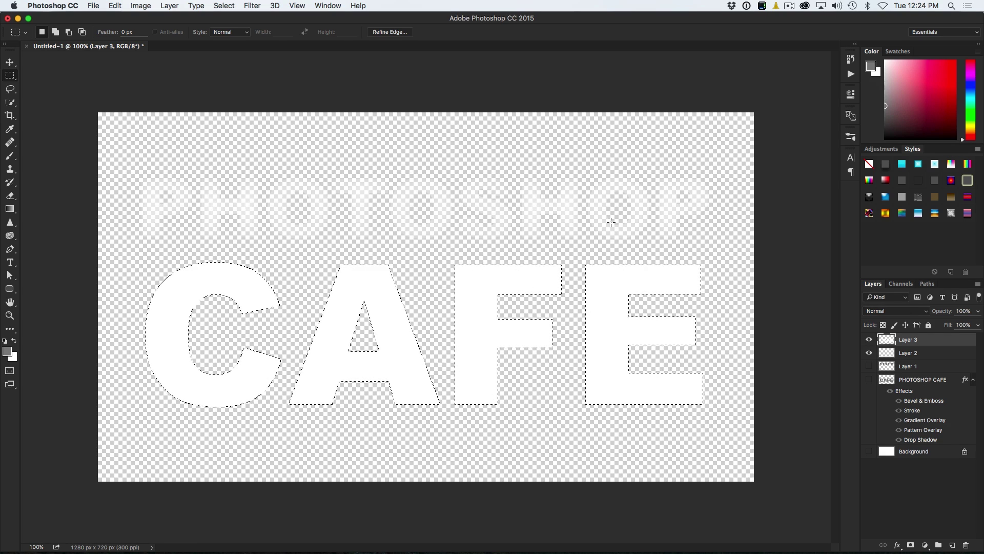
{"action": "left_click", "coordinate": [224, 5]}
{"action": "mouse_move", "coordinate": [248, 144]}
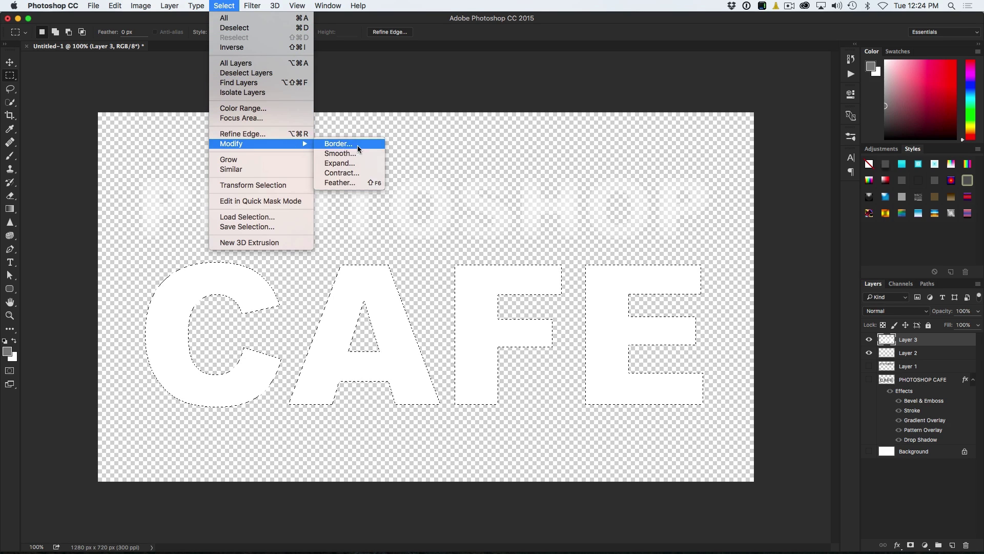
{"action": "left_click", "coordinate": [338, 173]}
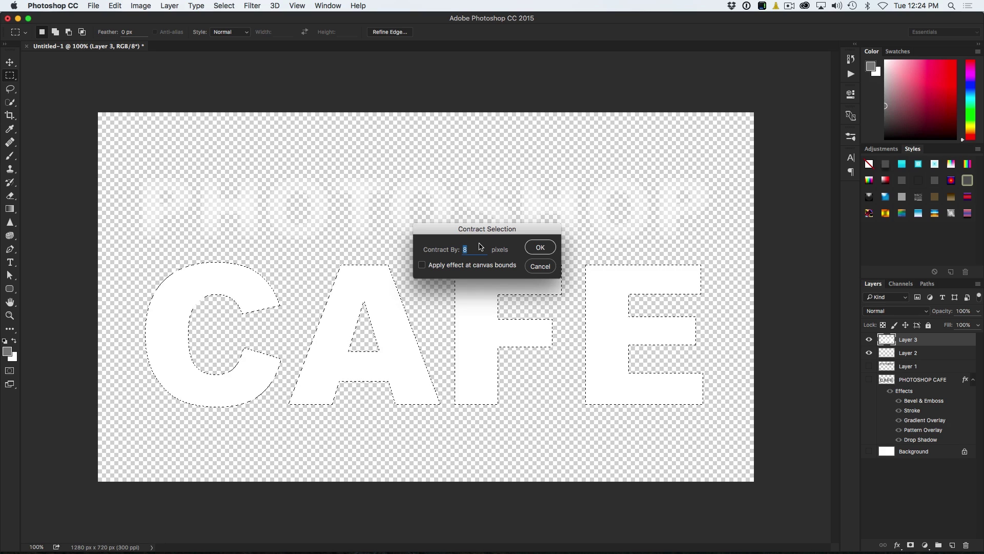
{"action": "type", "text": "12"}
{"action": "key", "text": "Return"}
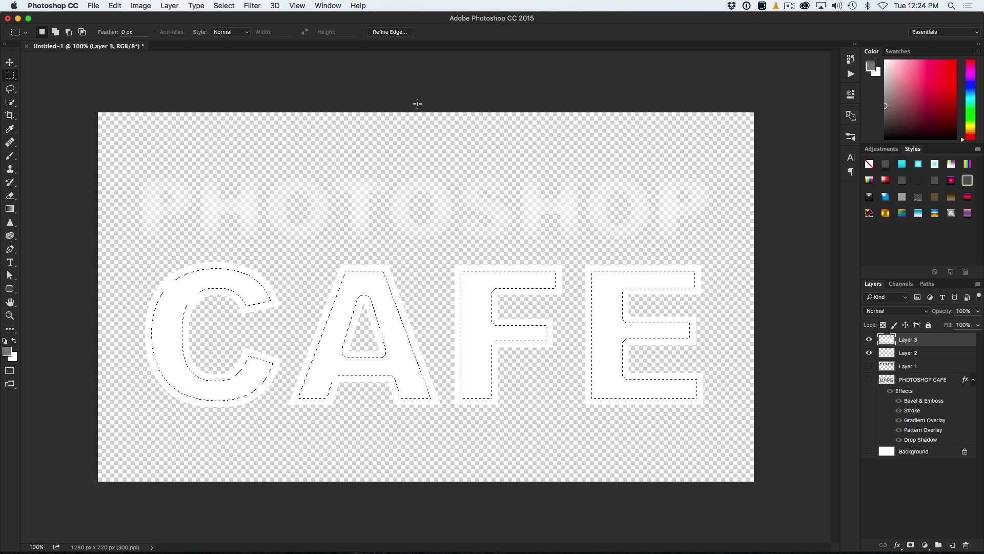
Invert the CAFE selection and feather it by 24 px.
{"action": "left_click", "coordinate": [252, 6]}
{"action": "mouse_move", "coordinate": [270, 206]}
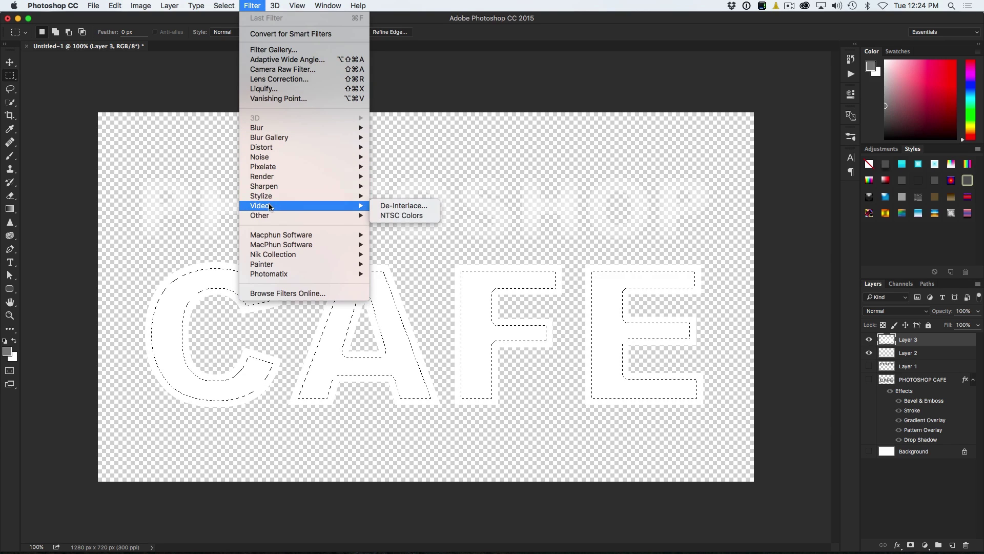
{"action": "mouse_move", "coordinate": [226, 4]}
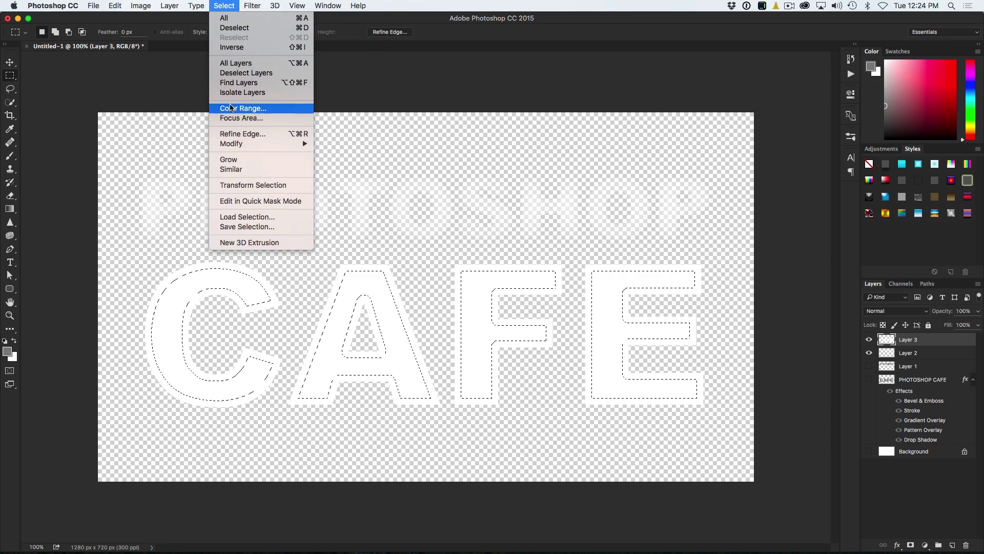
{"action": "left_click", "coordinate": [231, 47]}
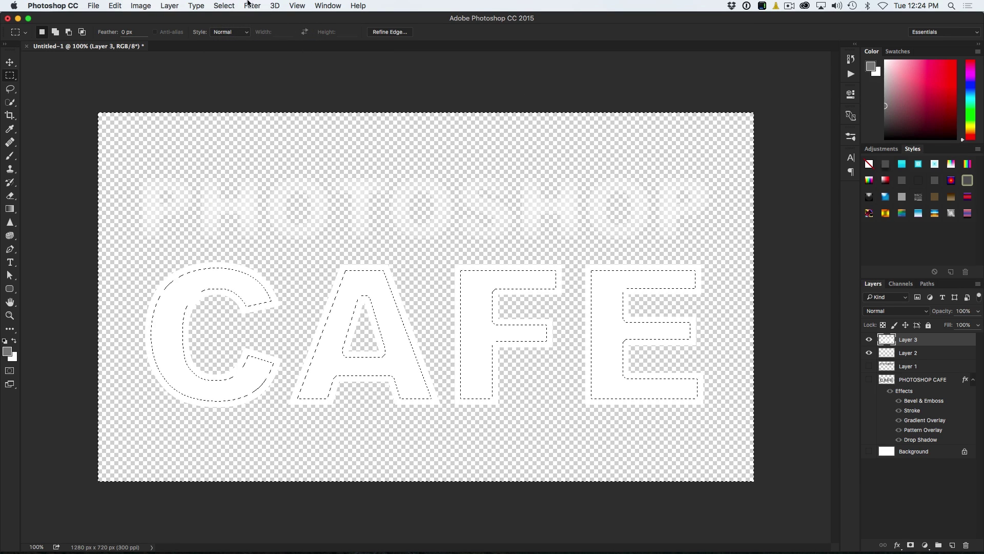
{"action": "left_click", "coordinate": [224, 6]}
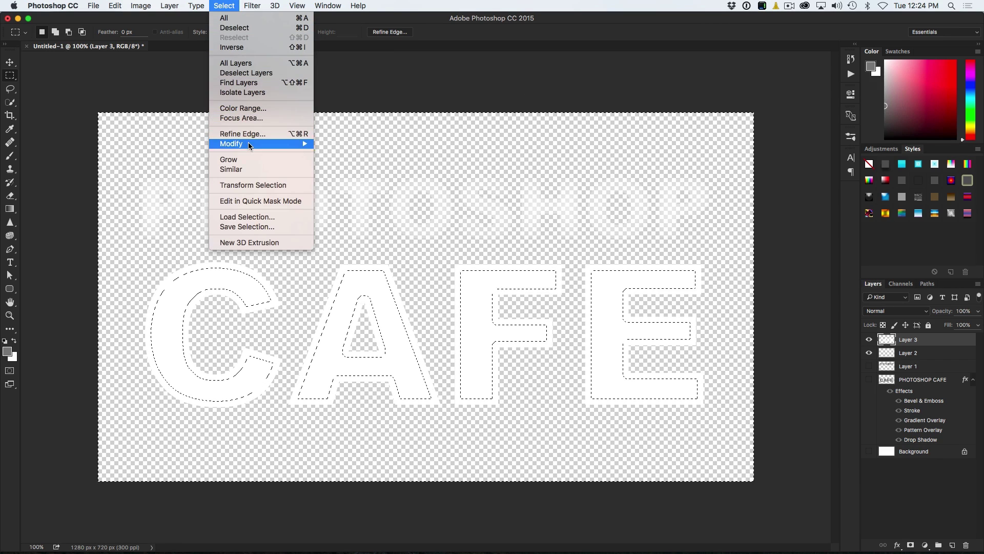
{"action": "mouse_move", "coordinate": [249, 145]}
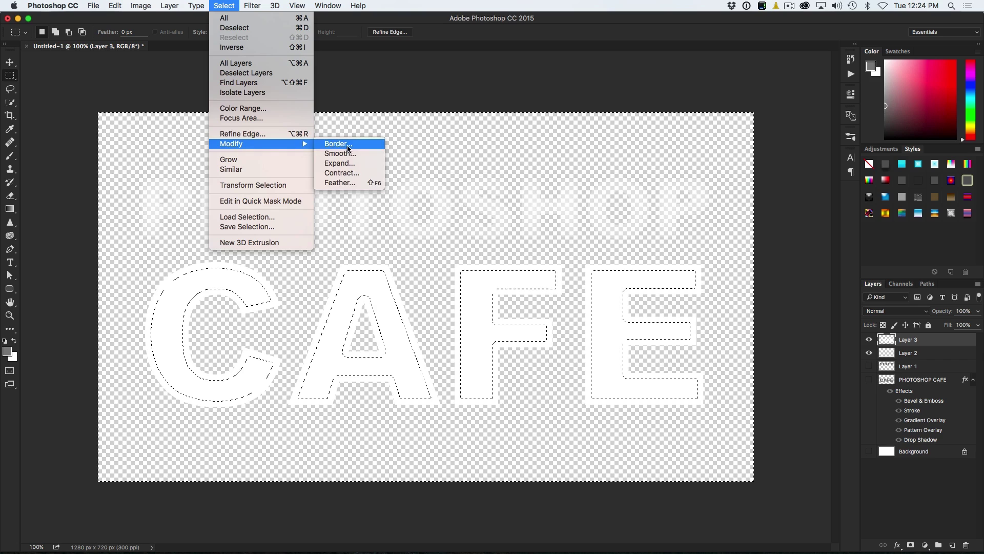
{"action": "left_click", "coordinate": [353, 182]}
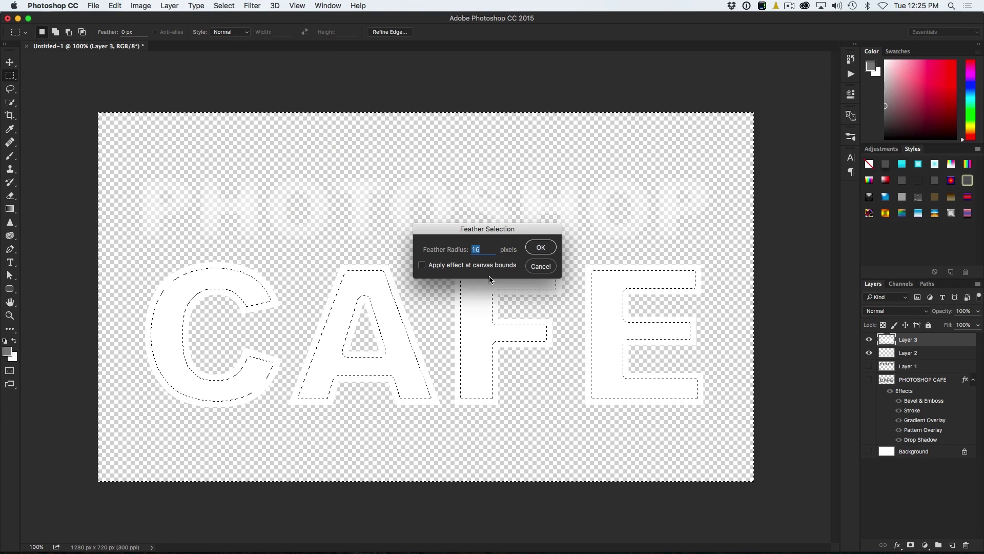
{"action": "type", "text": "24"}
{"action": "left_click", "coordinate": [545, 247]}
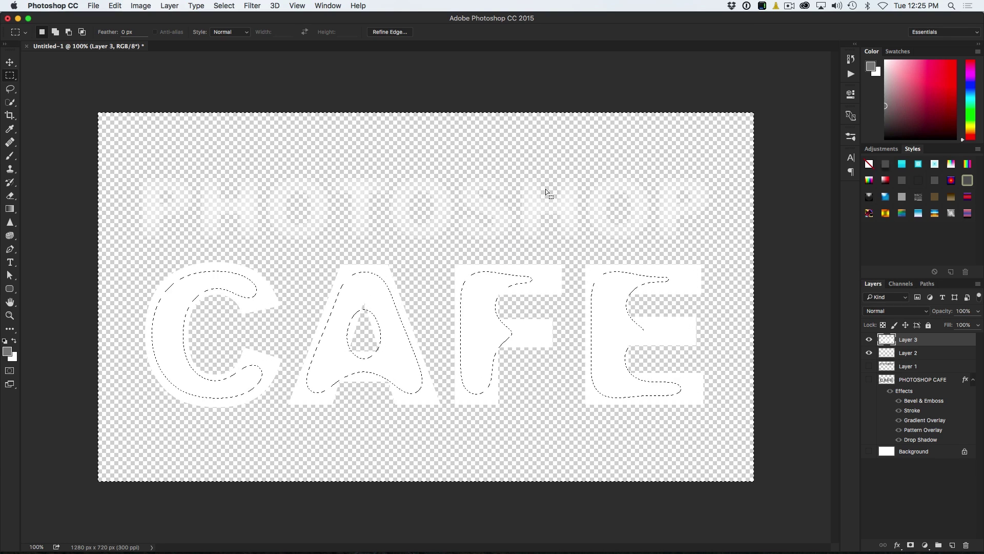
Erase the white inside the feathered selection, deselect, and turn the Background back on.
{"action": "key", "text": "BackSpace"}
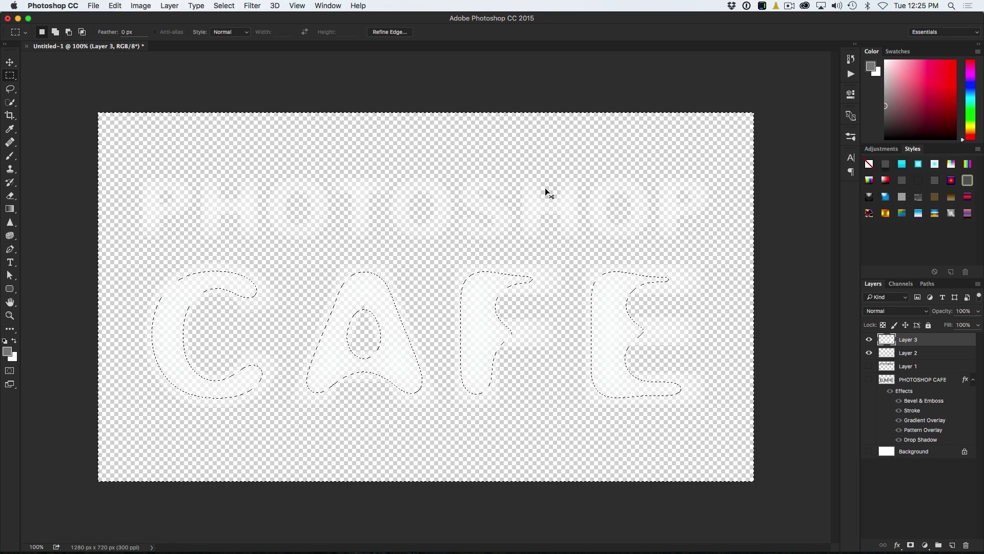
{"action": "key", "text": "super+d"}
{"action": "left_click", "coordinate": [869, 451]}
{"action": "left_click", "coordinate": [891, 451]}
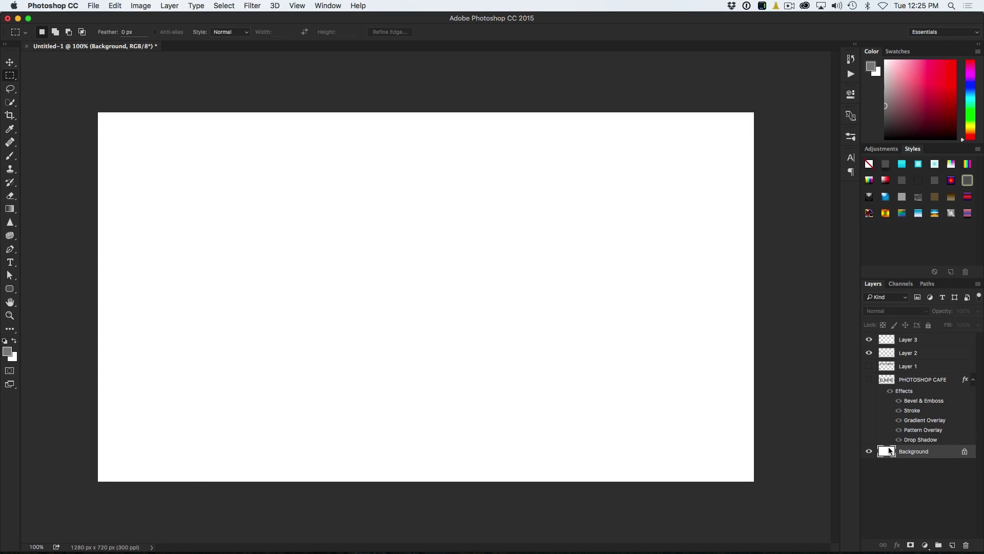
Fill the Background black to check the glow, show Layer 1 and PHOTOSHOP CAFE, then refill white.
{"action": "key", "text": "super+i"}
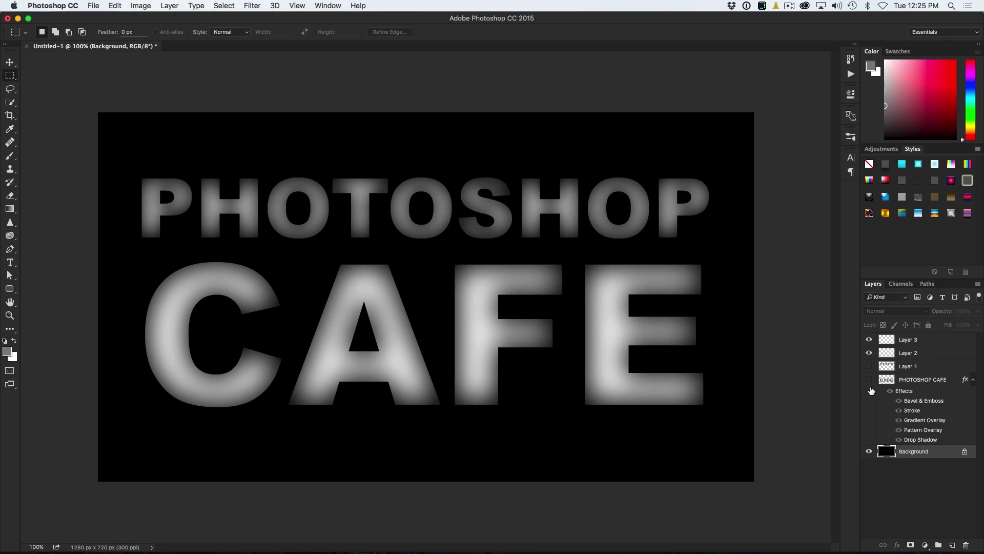
{"action": "left_click", "coordinate": [868, 366]}
{"action": "left_click", "coordinate": [868, 379]}
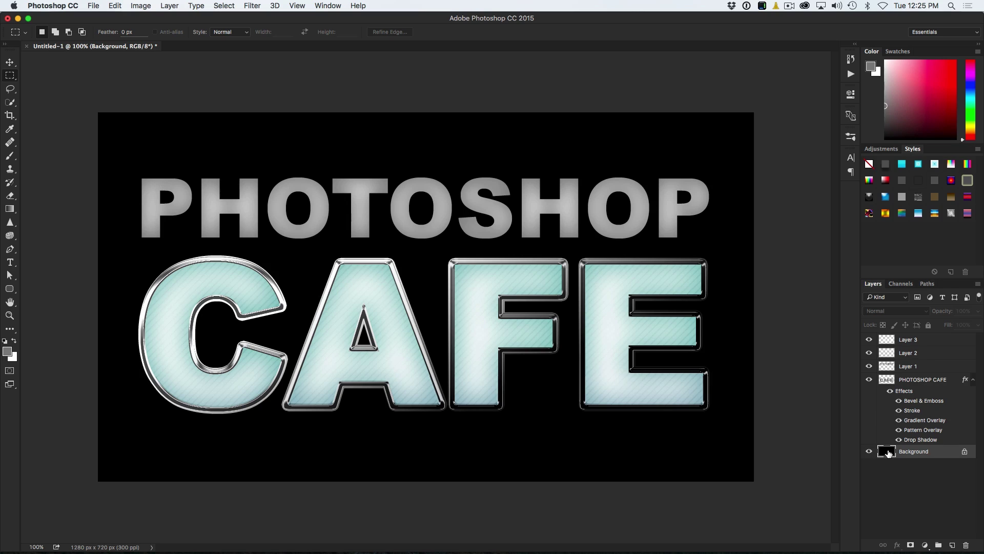
{"action": "key", "text": "super+i"}
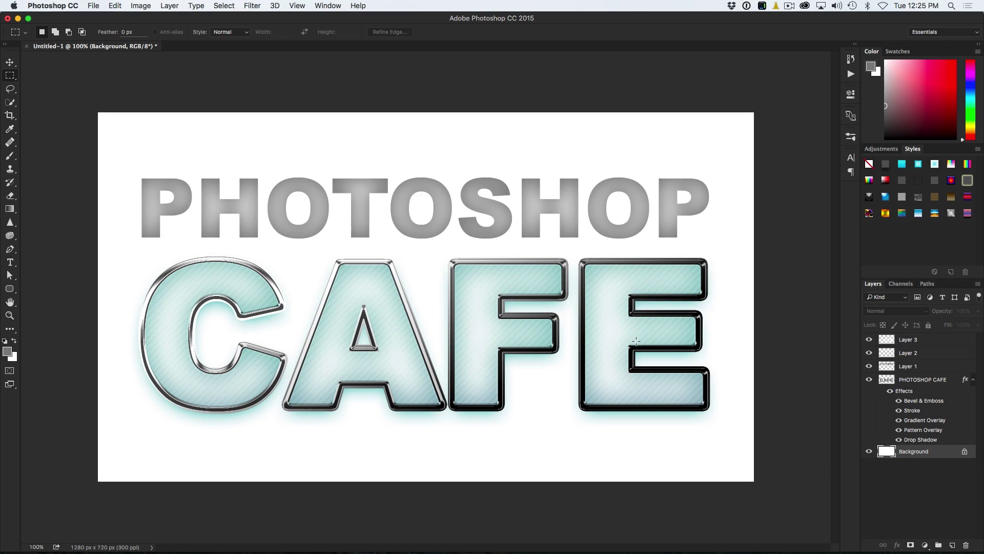
Compare CAFE with Layer 3 on and off, then select Layer 3 and bring up its layer effects list.
{"action": "left_click", "coordinate": [869, 339]}
{"action": "left_click", "coordinate": [869, 340]}
{"action": "left_click", "coordinate": [869, 340]}
{"action": "left_click", "coordinate": [869, 340]}
{"action": "left_click", "coordinate": [881, 341]}
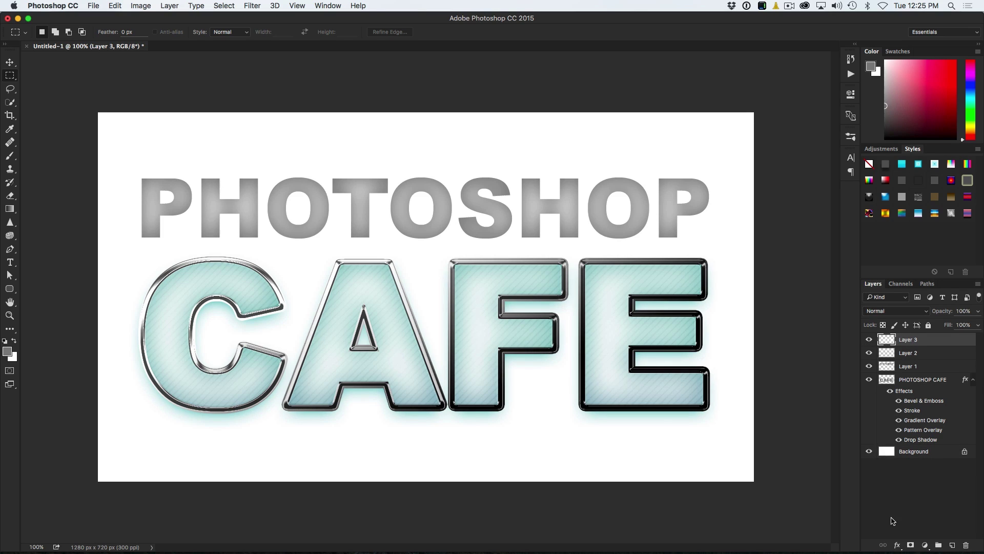
{"action": "left_click", "coordinate": [897, 545]}
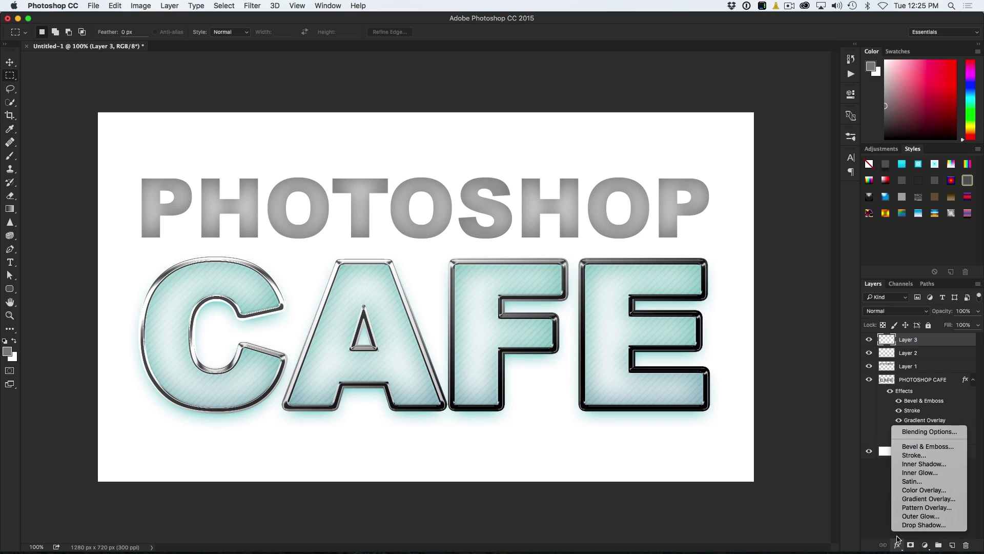
Add a Pillow Emboss Bevel & Emboss to Layer 3 with 53% highlight and 47% shadow opacity.
{"action": "left_click", "coordinate": [919, 446]}
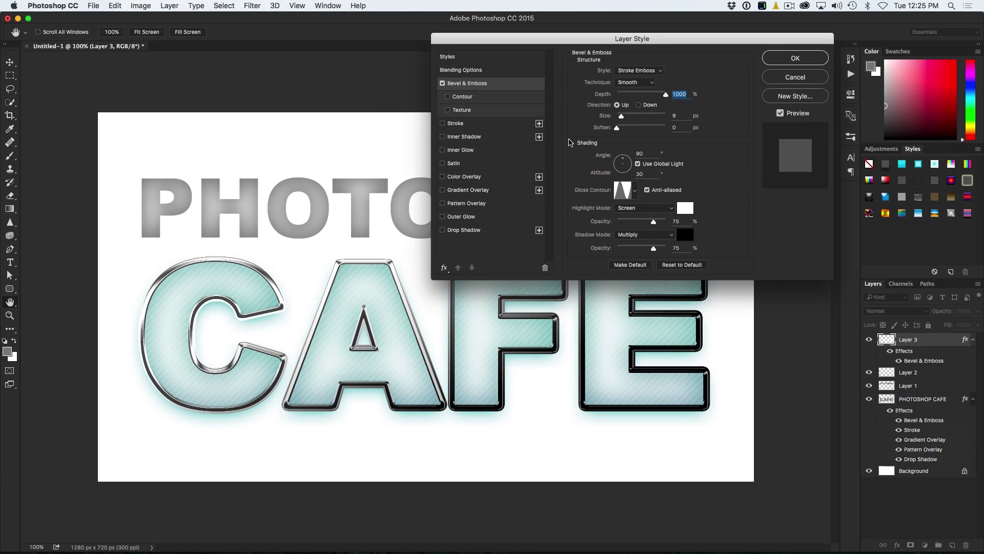
{"action": "left_click", "coordinate": [642, 71]}
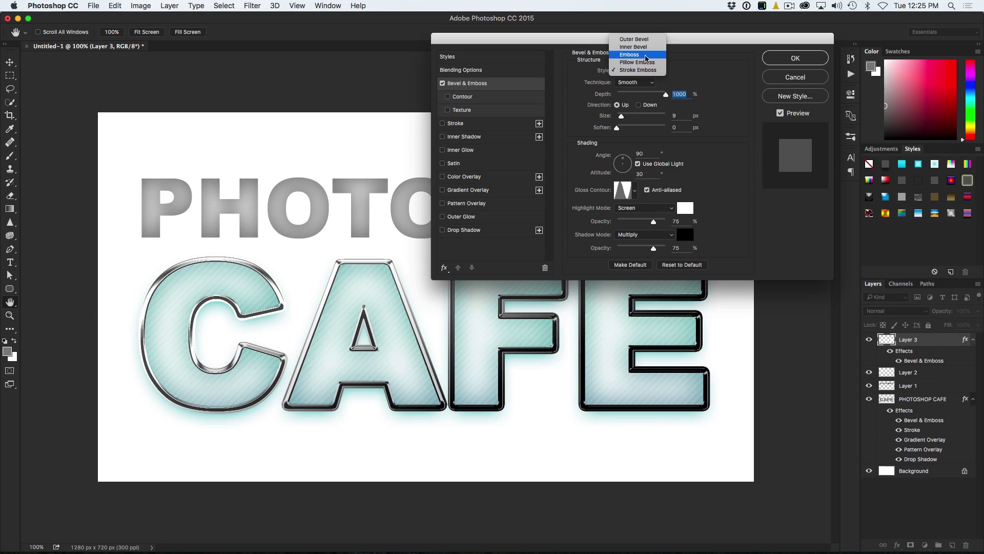
{"action": "left_click", "coordinate": [645, 62]}
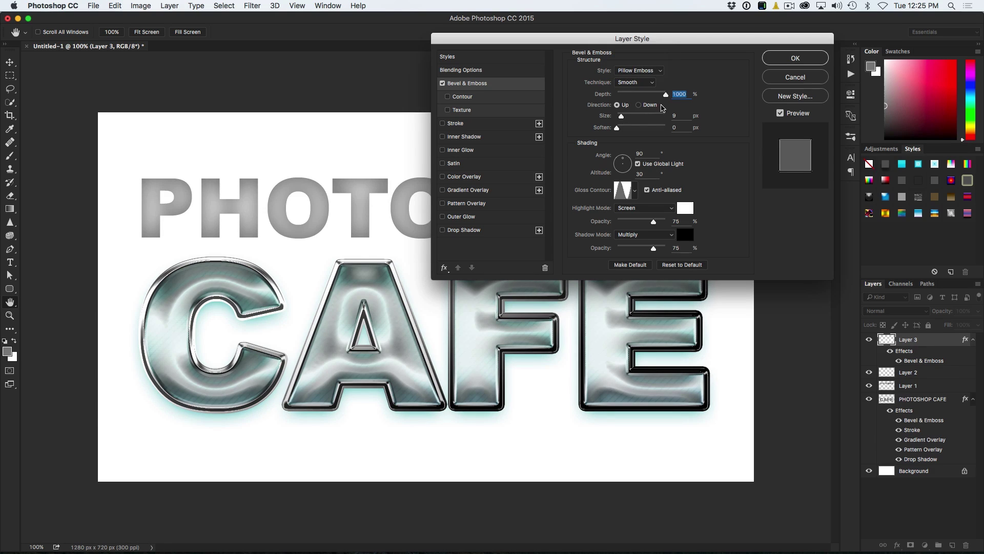
{"action": "left_click_drag", "start_coordinate": [622, 116], "coordinate": [617, 129]}
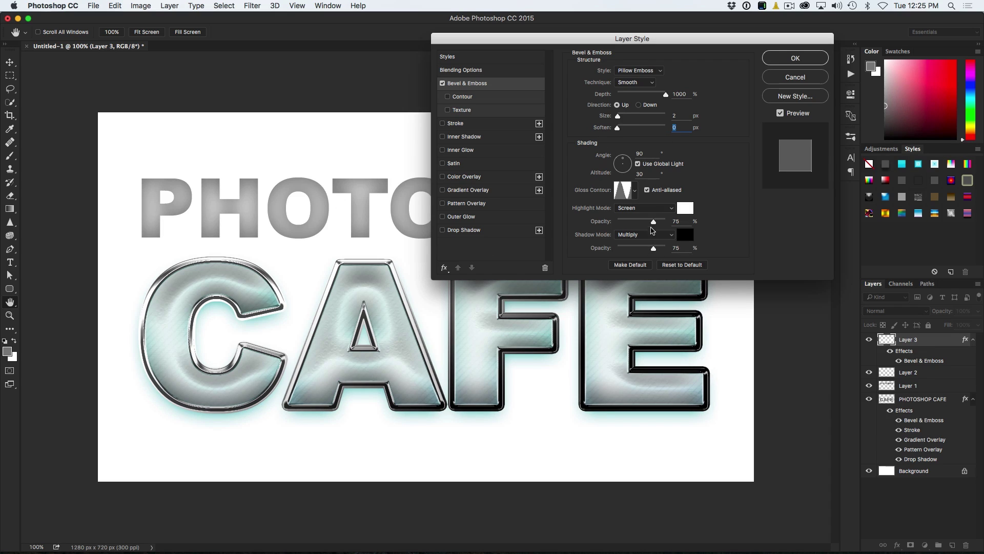
{"action": "mouse_move", "coordinate": [654, 222]}
{"action": "left_mouse_down"}
{"action": "mouse_move", "coordinate": [630, 222]}
{"action": "mouse_move", "coordinate": [665, 222]}
{"action": "left_mouse_up"}
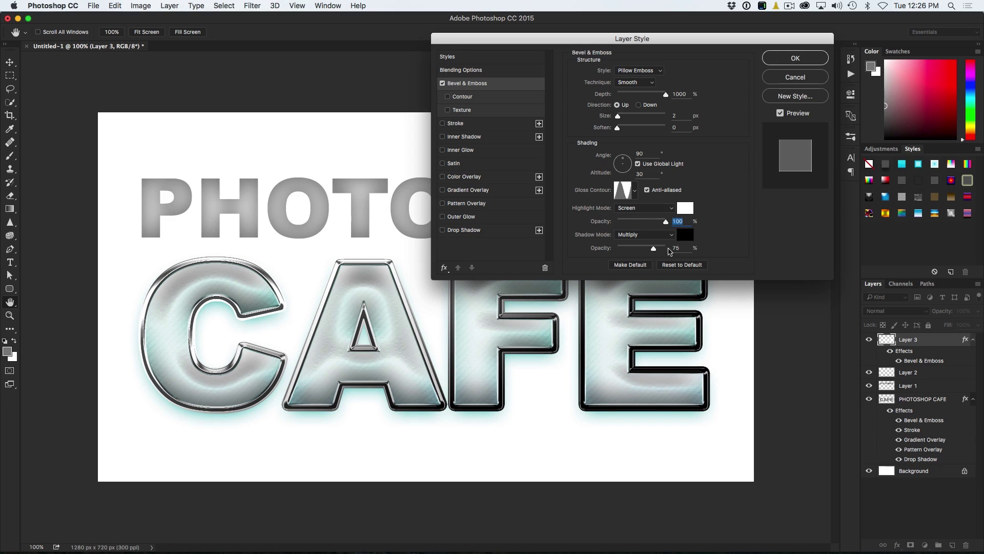
{"action": "mouse_move", "coordinate": [654, 251]}
{"action": "left_mouse_down"}
{"action": "mouse_move", "coordinate": [618, 251]}
{"action": "mouse_move", "coordinate": [641, 251]}
{"action": "mouse_move", "coordinate": [644, 226]}
{"action": "left_mouse_up"}
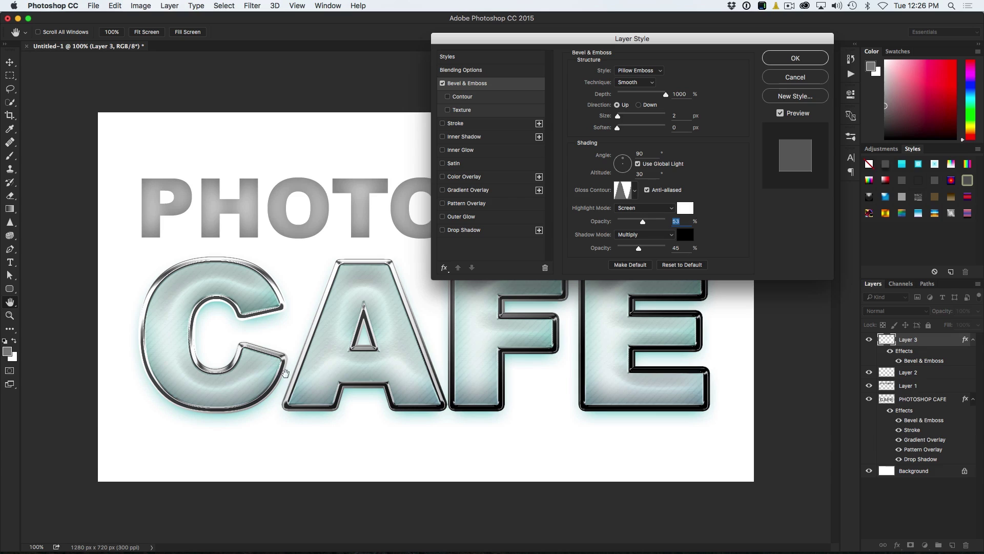
{"action": "left_click_drag", "start_coordinate": [640, 250], "coordinate": [642, 250]}
Enable an anti-aliased Contour, set the bevel size to 2 px, and apply the style.
{"action": "left_click", "coordinate": [479, 97]}
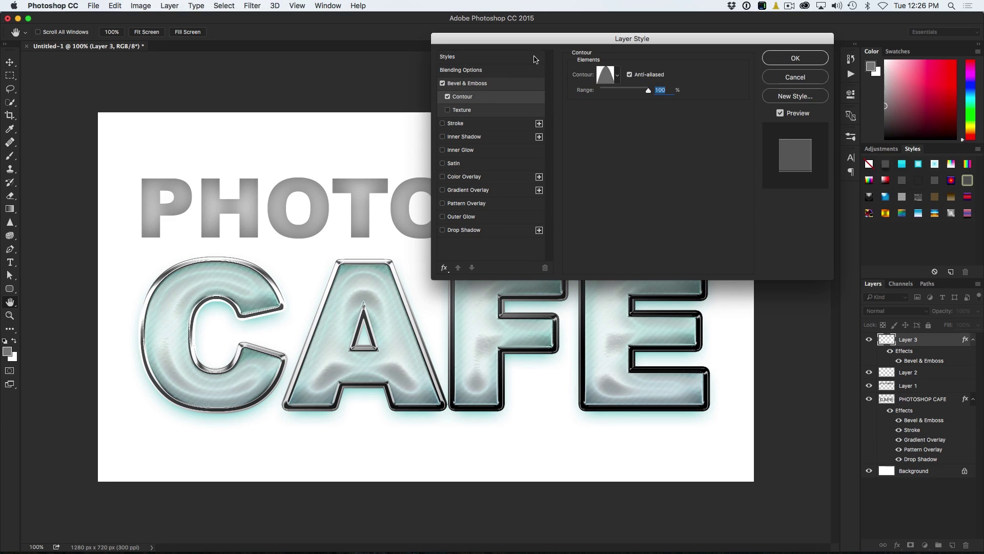
{"action": "left_click", "coordinate": [630, 75]}
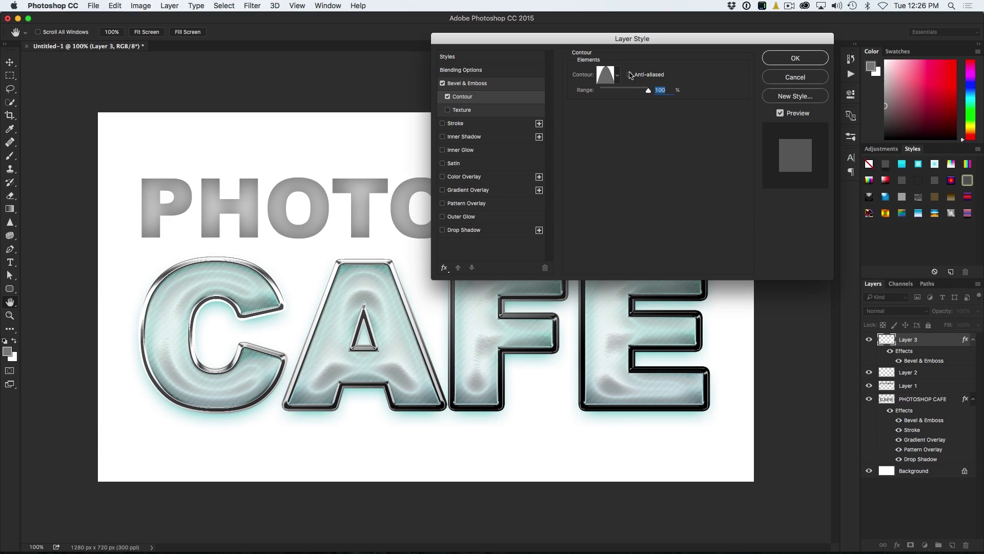
{"action": "left_click", "coordinate": [467, 84]}
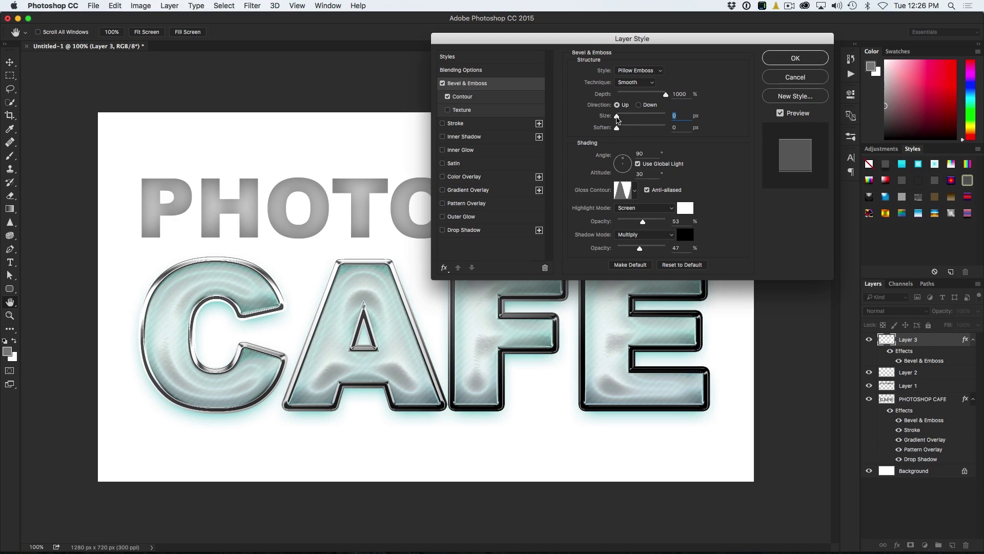
{"action": "left_click_drag", "start_coordinate": [617, 119], "coordinate": [619, 120]}
{"action": "left_click", "coordinate": [647, 189]}
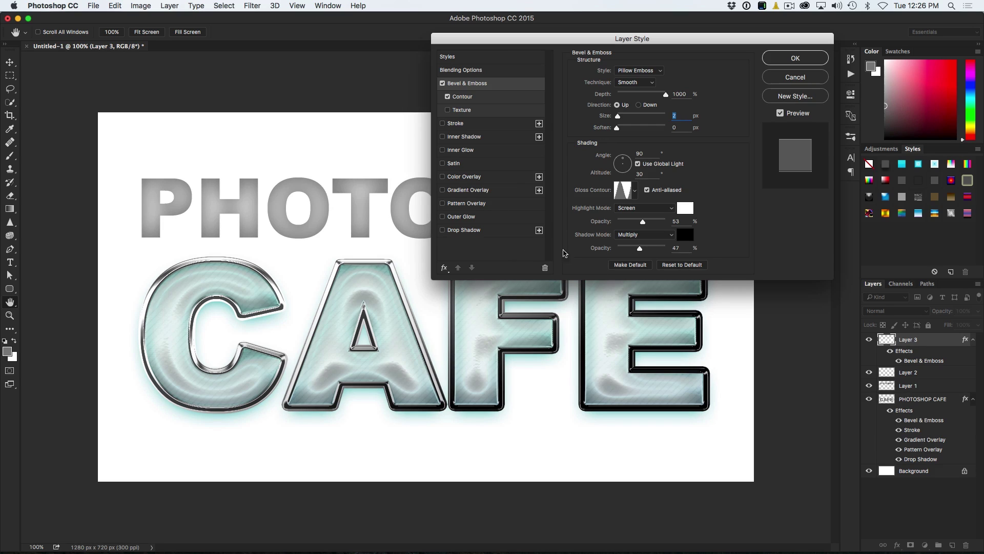
{"action": "left_click", "coordinate": [805, 63]}
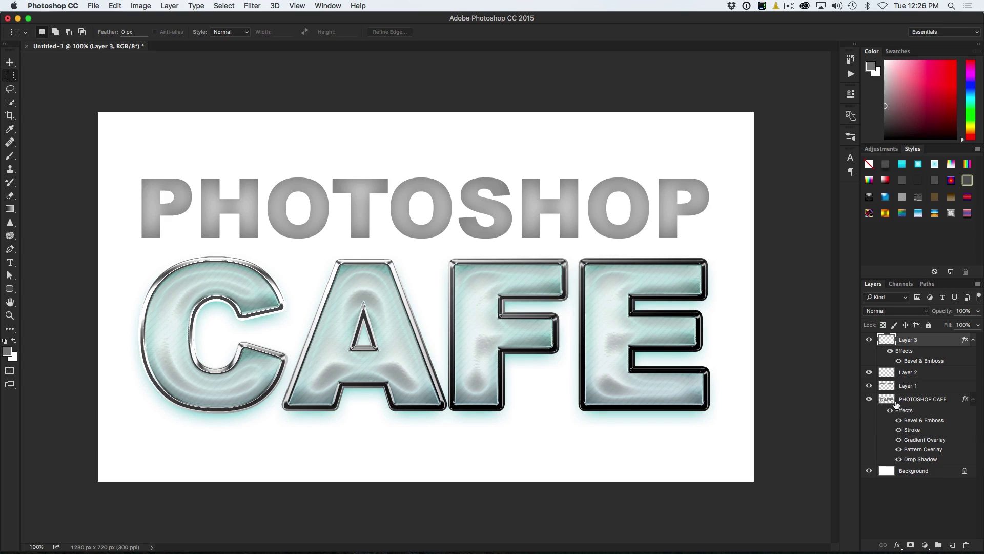
Alt-drag the PHOTOSHOP CAFE layer's Effects row onto Layer 1 to copy its teal chrome style.
{"action": "left_click", "coordinate": [870, 399]}
{"action": "left_click", "coordinate": [870, 399]}
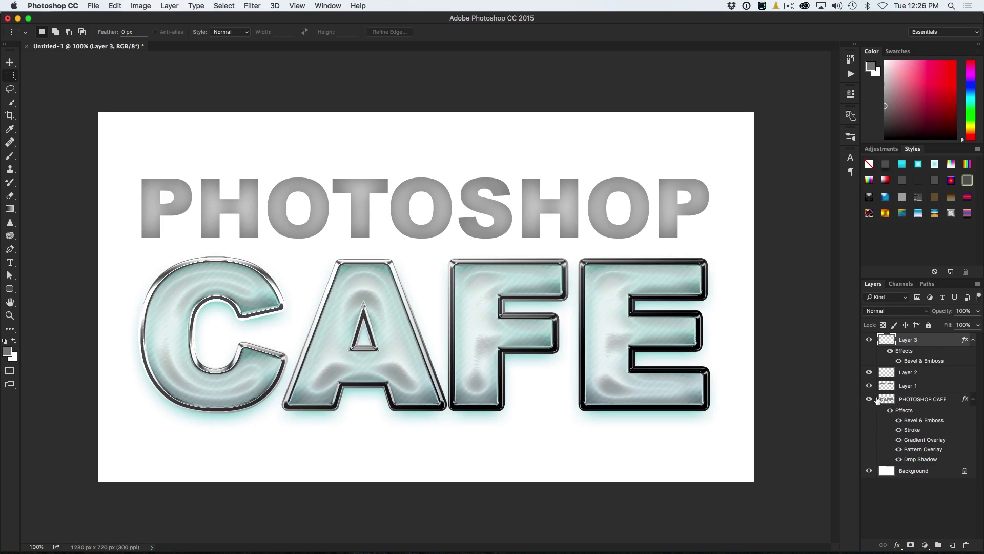
{"action": "left_click", "coordinate": [920, 410]}
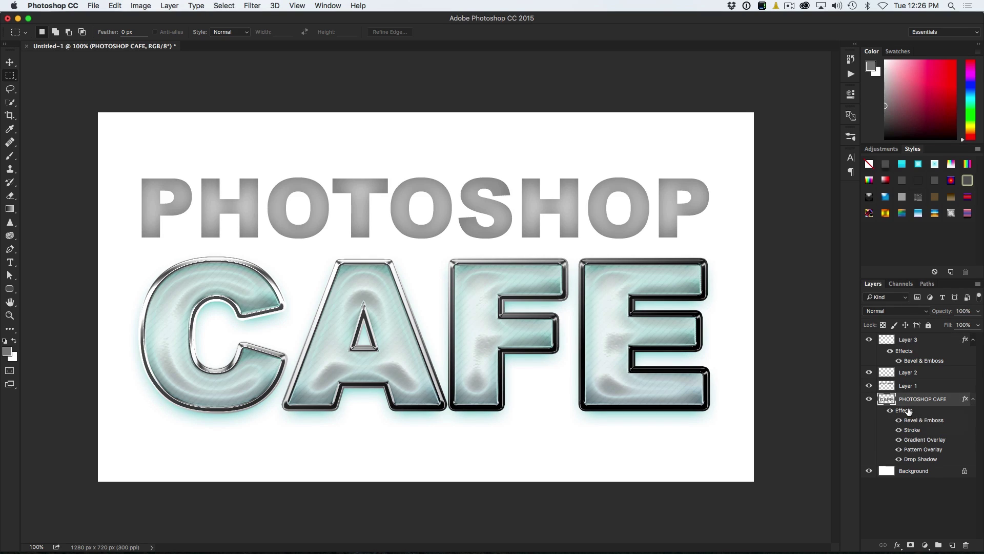
{"action": "left_click_drag", "start_coordinate": [905, 412], "coordinate": [906, 387]}
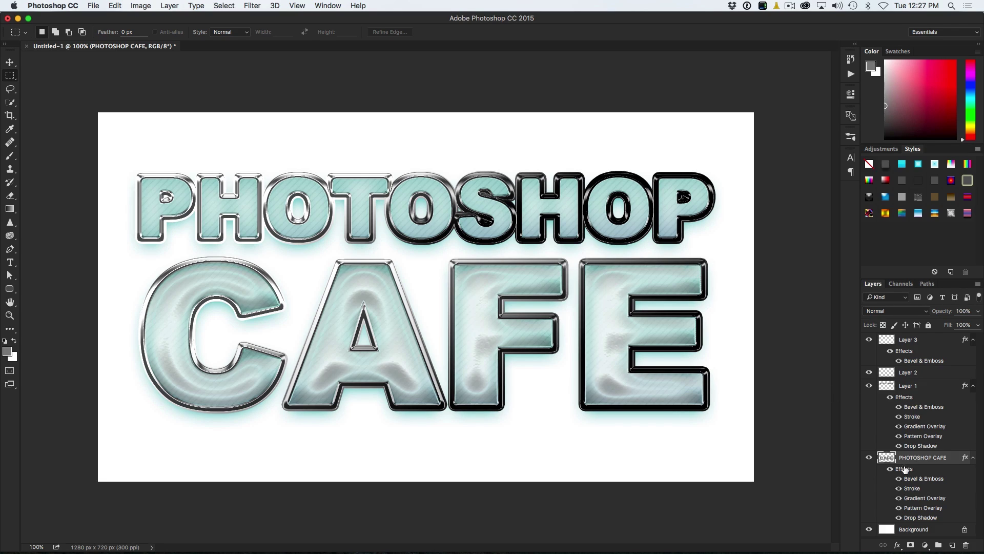
{"action": "right_click", "coordinate": [905, 398]}
{"action": "left_click", "coordinate": [723, 295]}
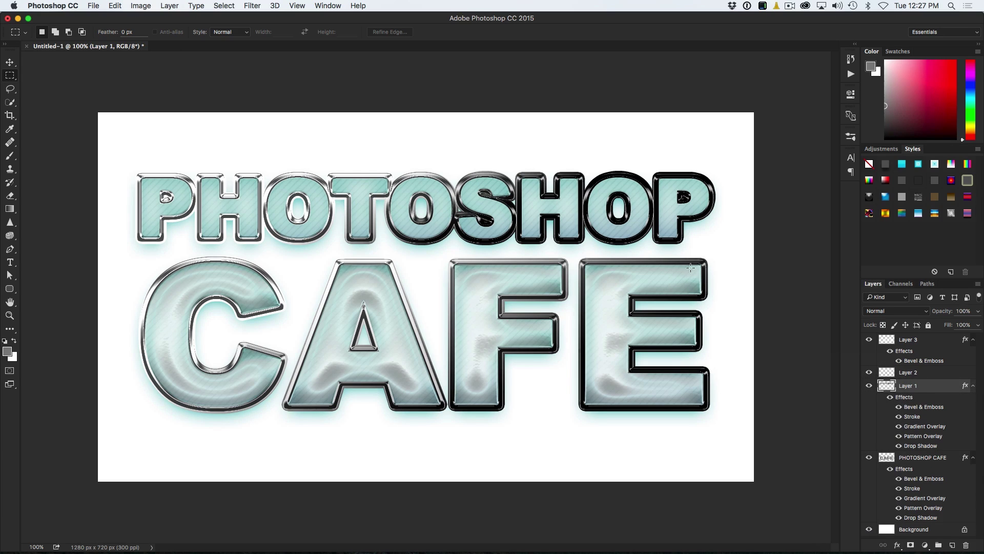
Scale Layer 1's layer effects from 85% to 83% in the Scale Layer Effects dialog.
{"action": "right_click", "coordinate": [902, 399]}
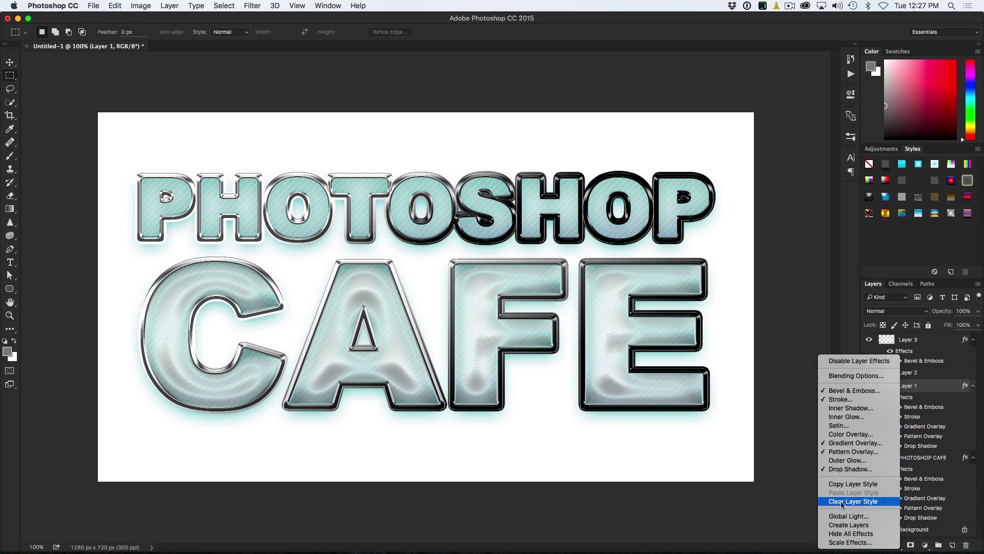
{"action": "left_click", "coordinate": [850, 543]}
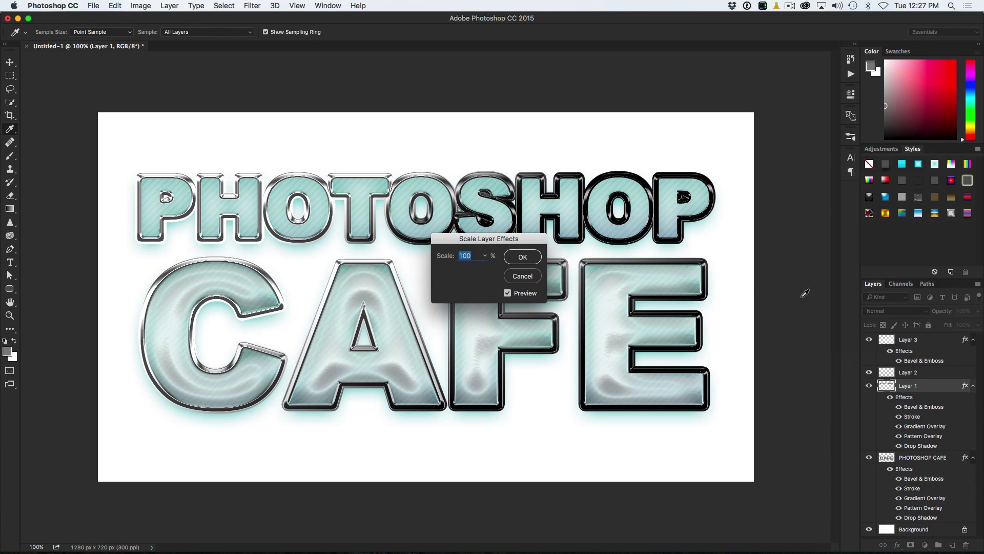
{"action": "left_click_drag", "start_coordinate": [487, 238], "coordinate": [565, 379]}
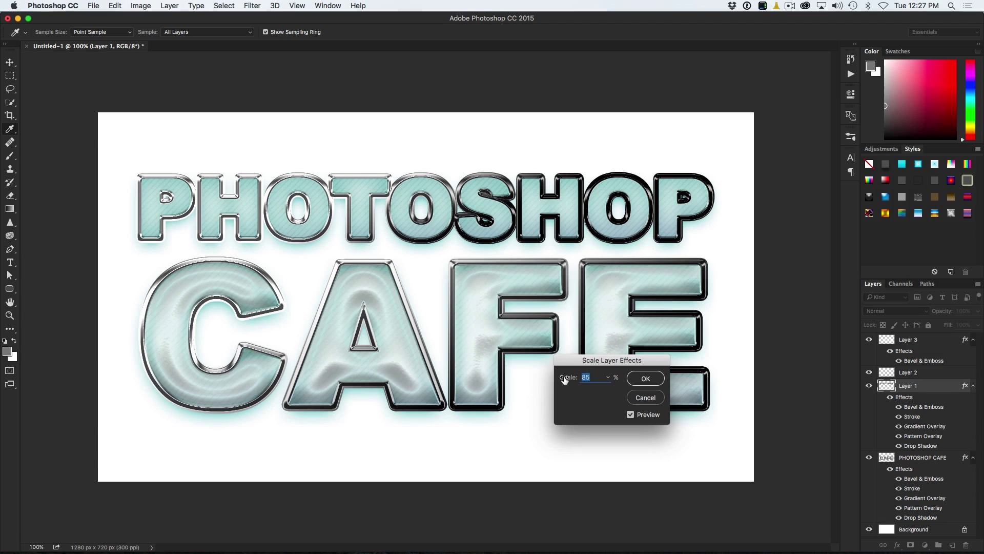
{"action": "left_click_drag", "start_coordinate": [565, 379], "coordinate": [563, 379]}
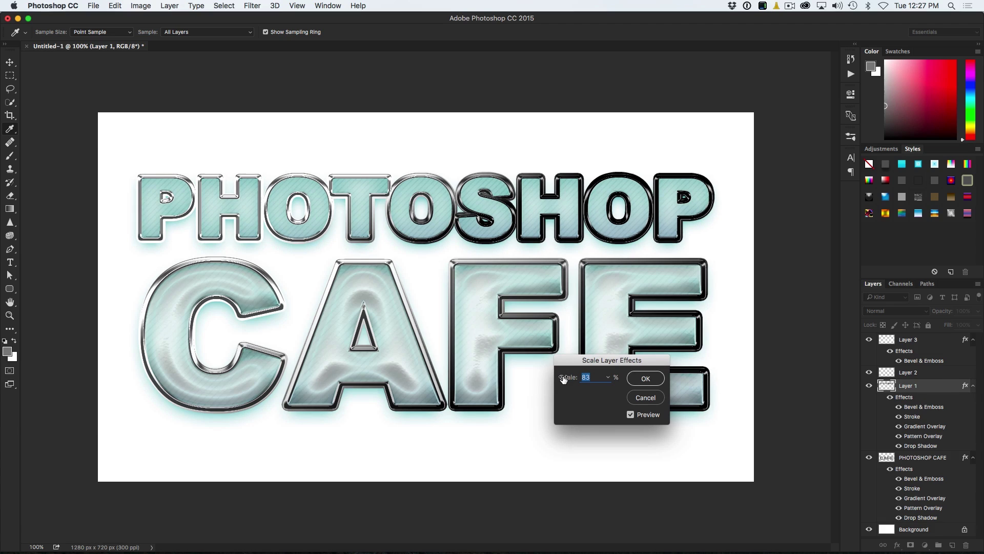
{"action": "left_click", "coordinate": [646, 378]}
{"action": "key", "text": "m"}
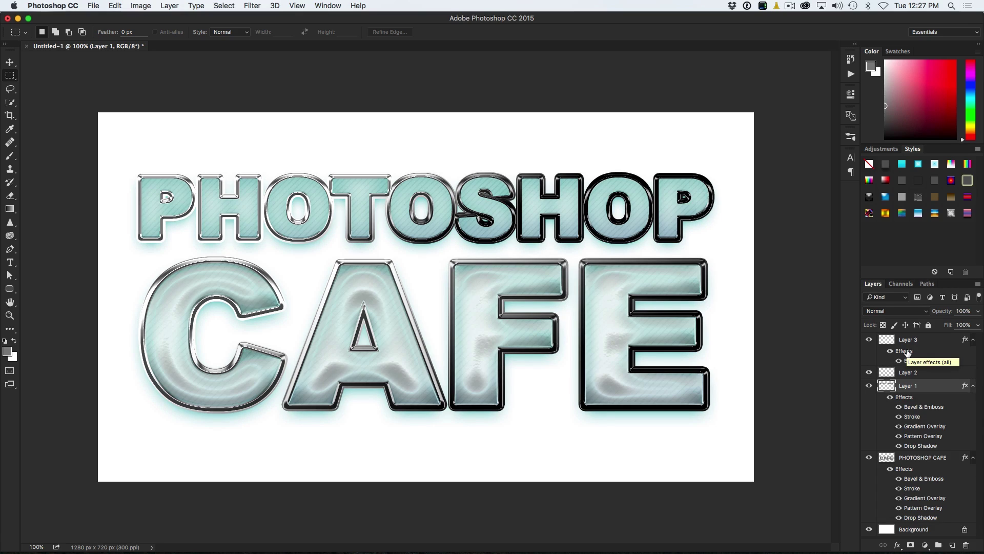
Copy Layer 3's Bevel & Emboss onto Layer 2 and scale Layer 2's effects down to 30%.
{"action": "left_click_drag", "start_coordinate": [906, 351], "coordinate": [906, 377]}
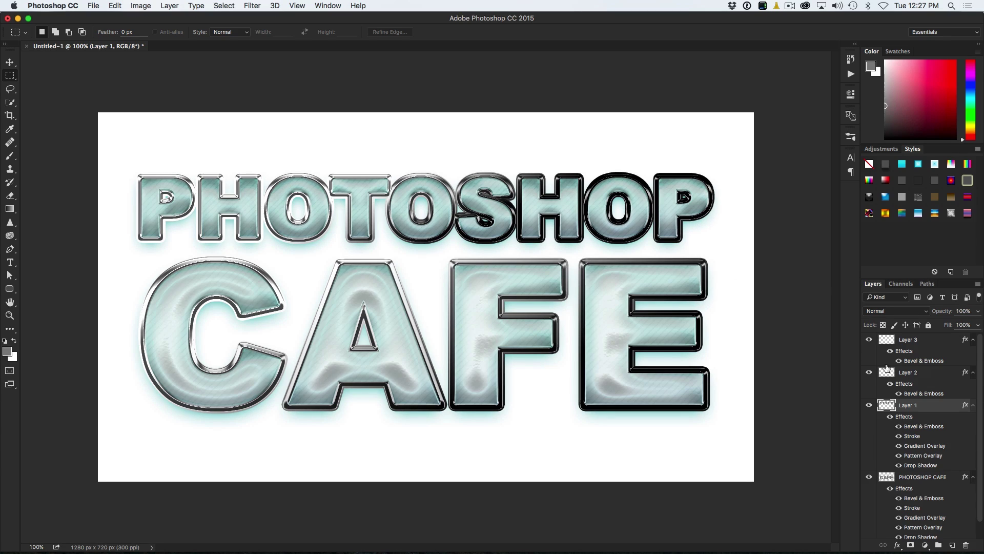
{"action": "left_click", "coordinate": [908, 384]}
{"action": "right_click", "coordinate": [908, 384]}
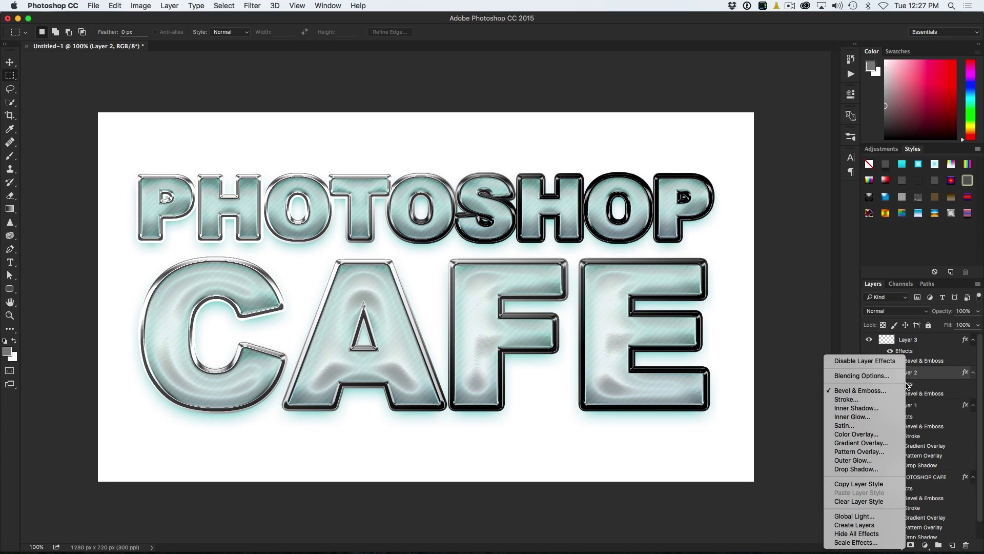
{"action": "left_click", "coordinate": [856, 543]}
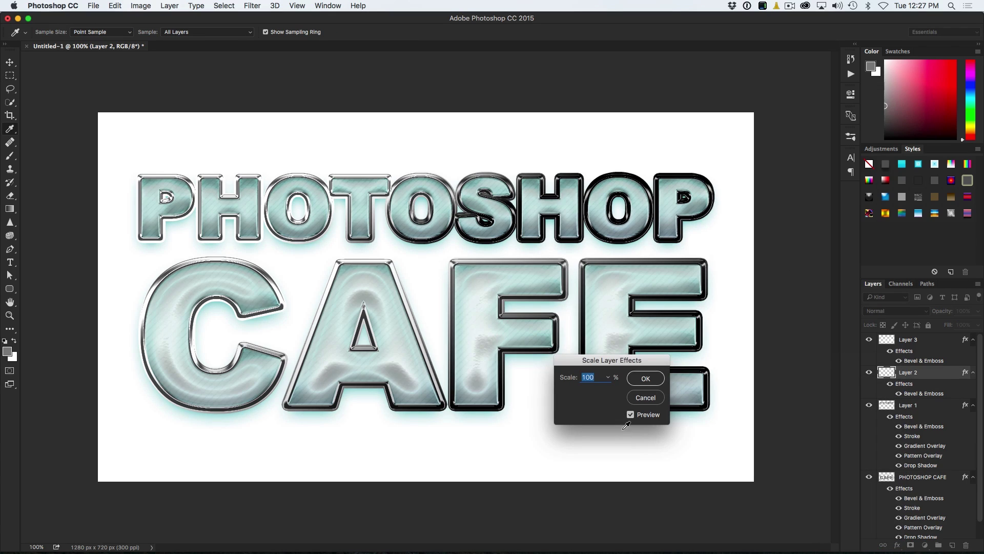
{"action": "left_click_drag", "start_coordinate": [566, 378], "coordinate": [523, 380]}
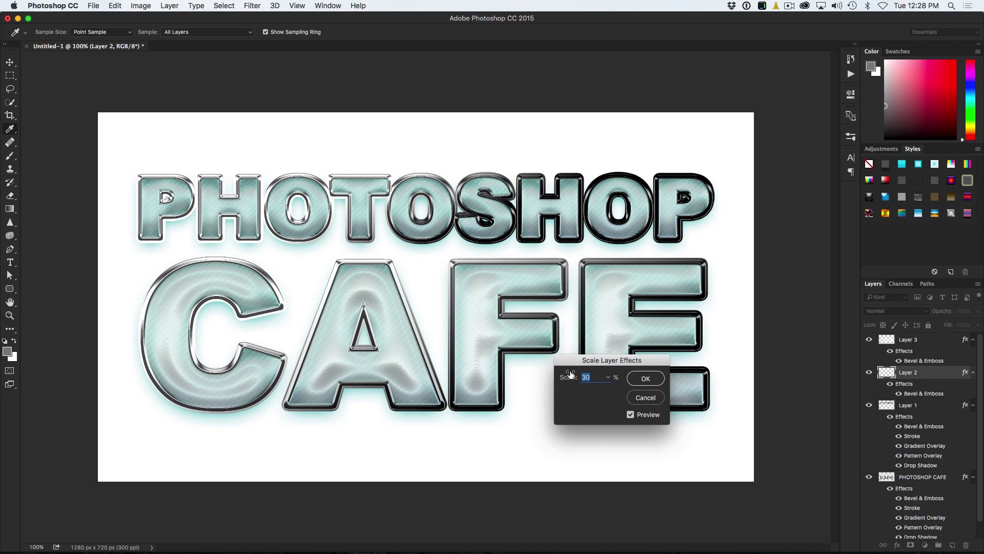
{"action": "left_click", "coordinate": [644, 378]}
{"action": "key", "text": "m"}
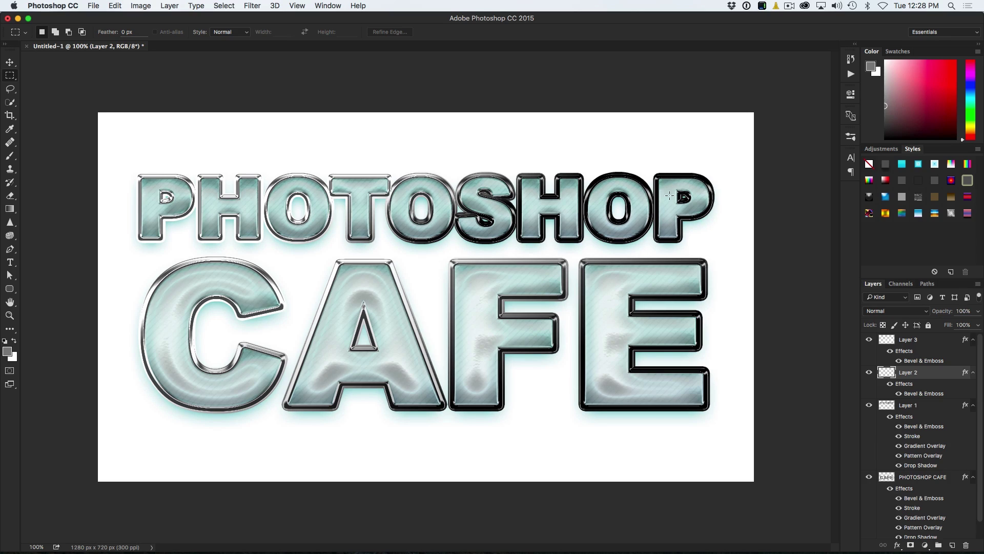
Set Layer 1's layer effects scale to 82% via Scale Effects.
{"action": "right_click", "coordinate": [906, 417]}
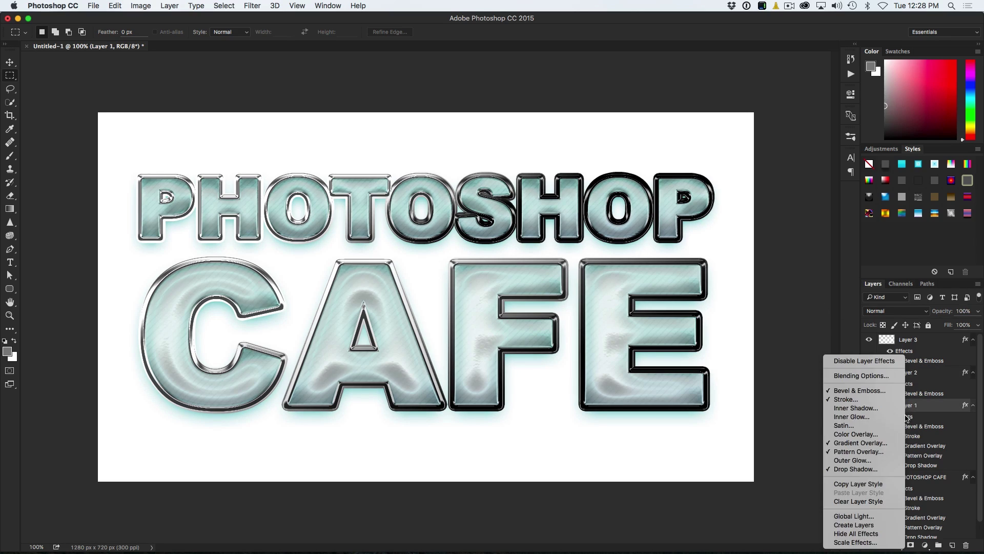
{"action": "left_click", "coordinate": [849, 542]}
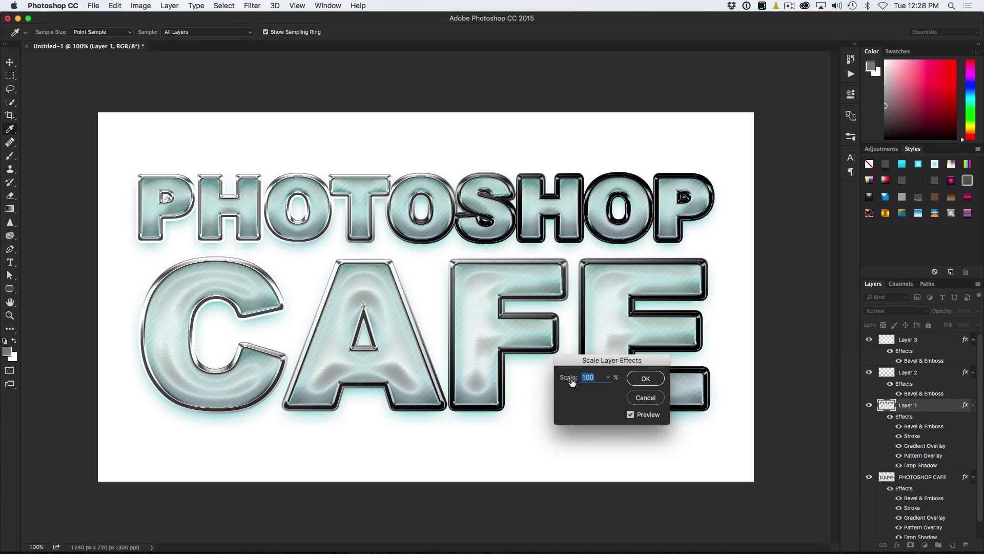
{"action": "key", "text": "Return"}
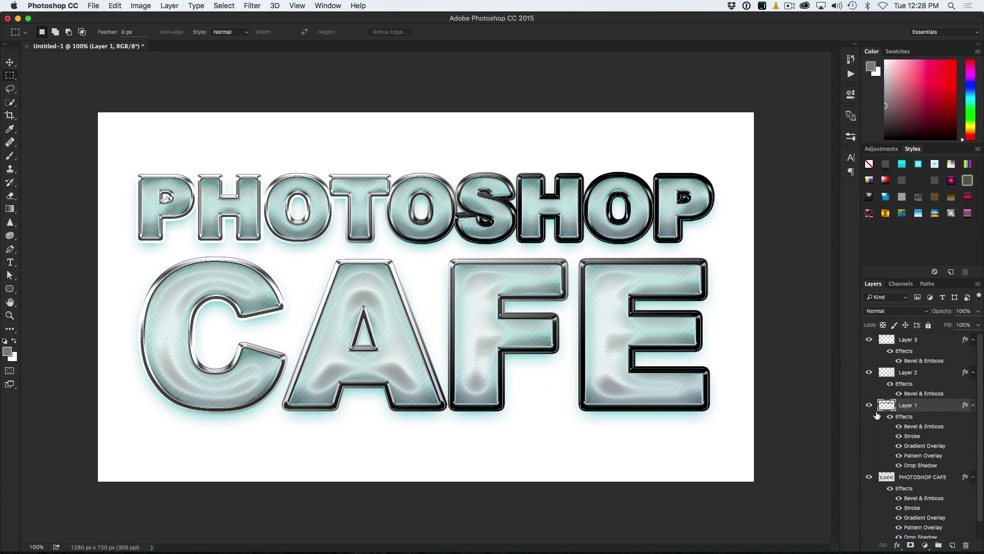
{"action": "left_click", "coordinate": [869, 404]}
{"action": "left_click", "coordinate": [868, 405]}
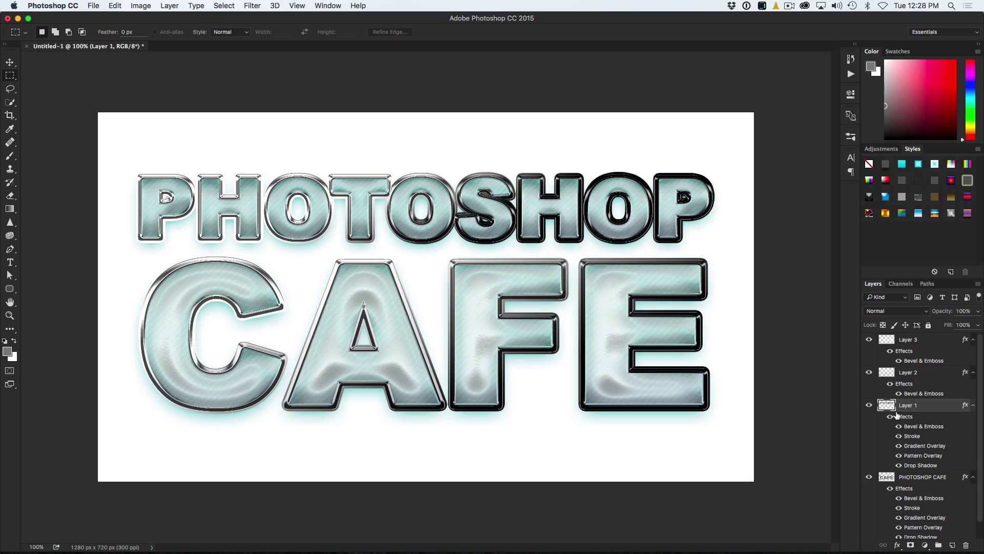
{"action": "right_click", "coordinate": [896, 415]}
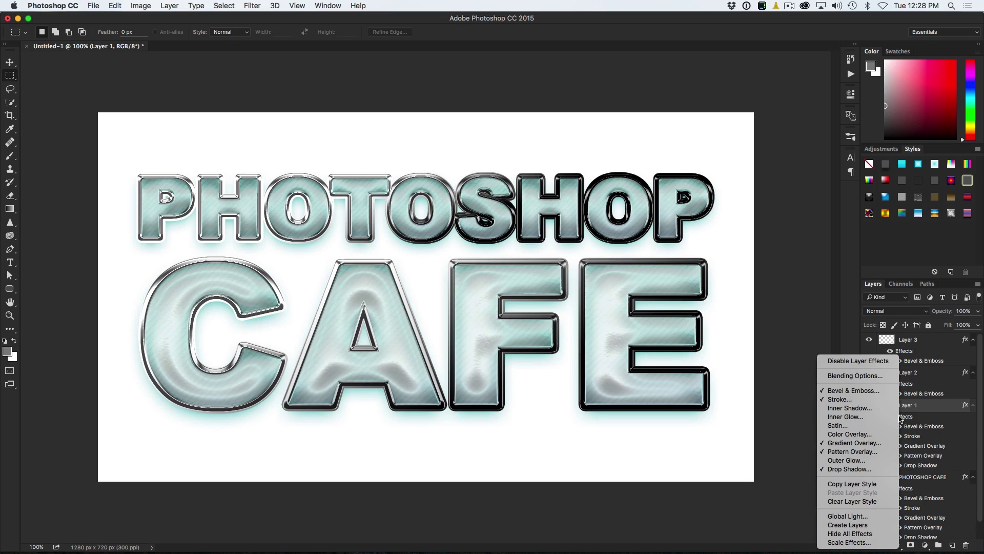
{"action": "left_click", "coordinate": [851, 542]}
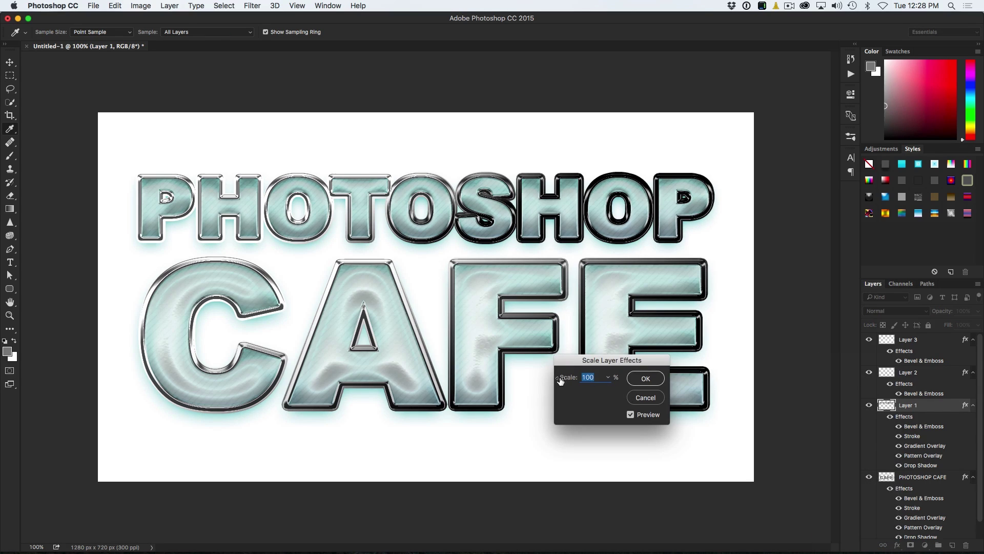
{"action": "left_click_drag", "start_coordinate": [565, 379], "coordinate": [555, 379]}
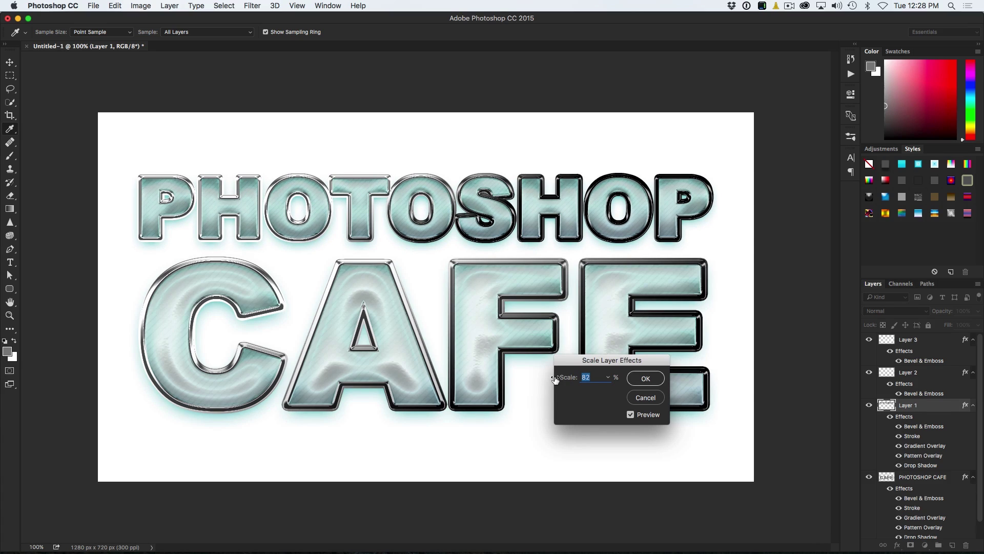
{"action": "left_click", "coordinate": [647, 380]}
{"action": "key", "text": "m"}
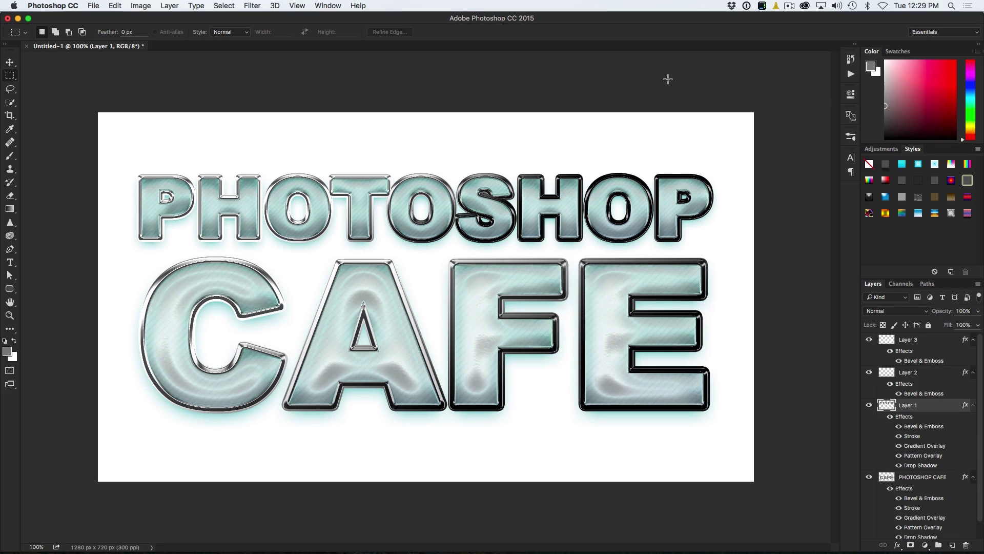
Float the Styles panel and save Layer 1's effects as a new style named 'thu'.
{"action": "left_click_drag", "start_coordinate": [909, 149], "coordinate": [701, 72]}
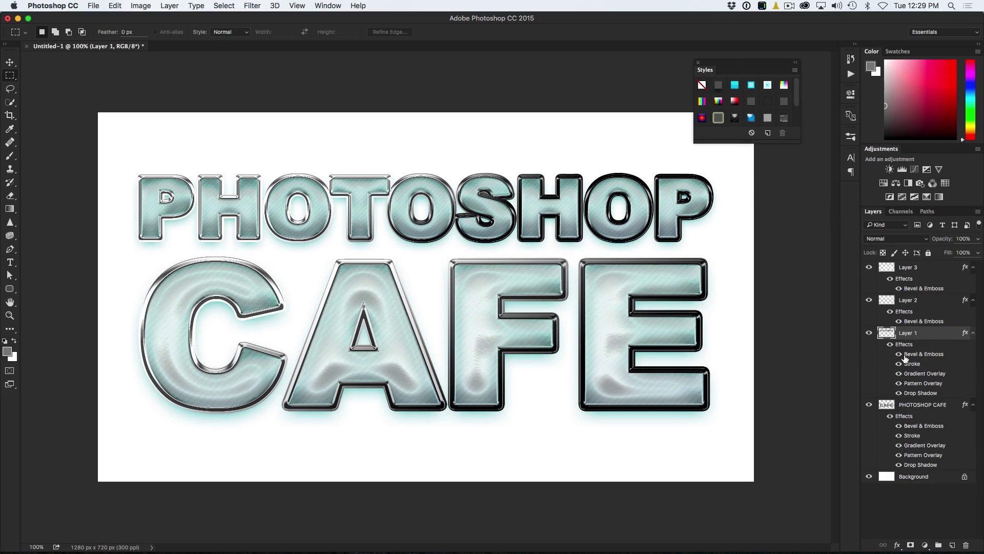
{"action": "left_click", "coordinate": [870, 334]}
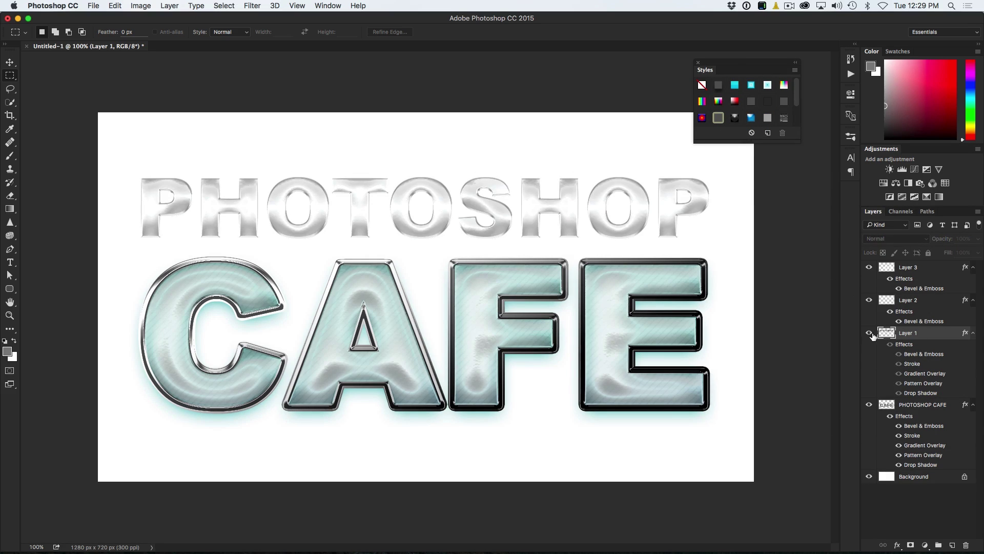
{"action": "left_click", "coordinate": [870, 333]}
{"action": "left_click", "coordinate": [768, 133]}
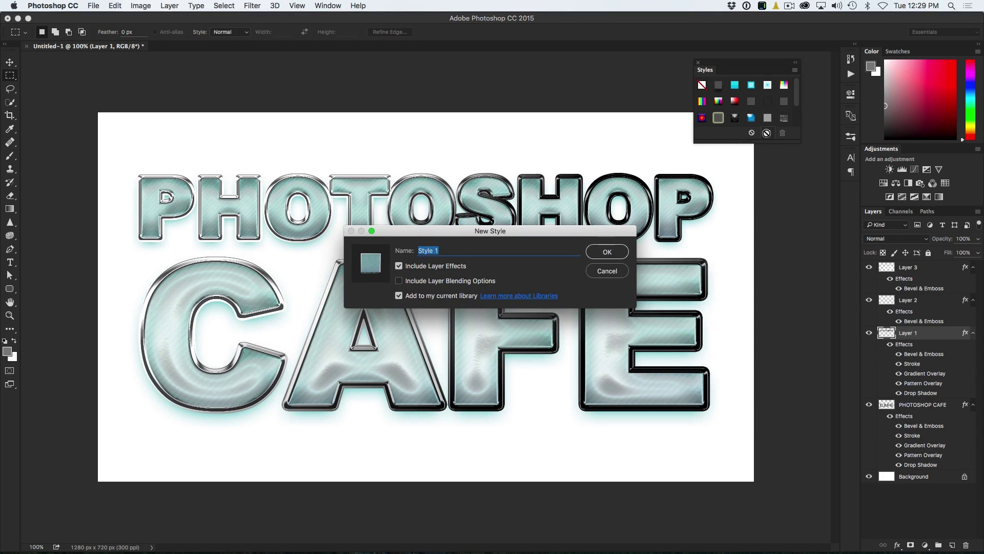
{"action": "type", "text": "thu"}
{"action": "left_click", "coordinate": [606, 253]}
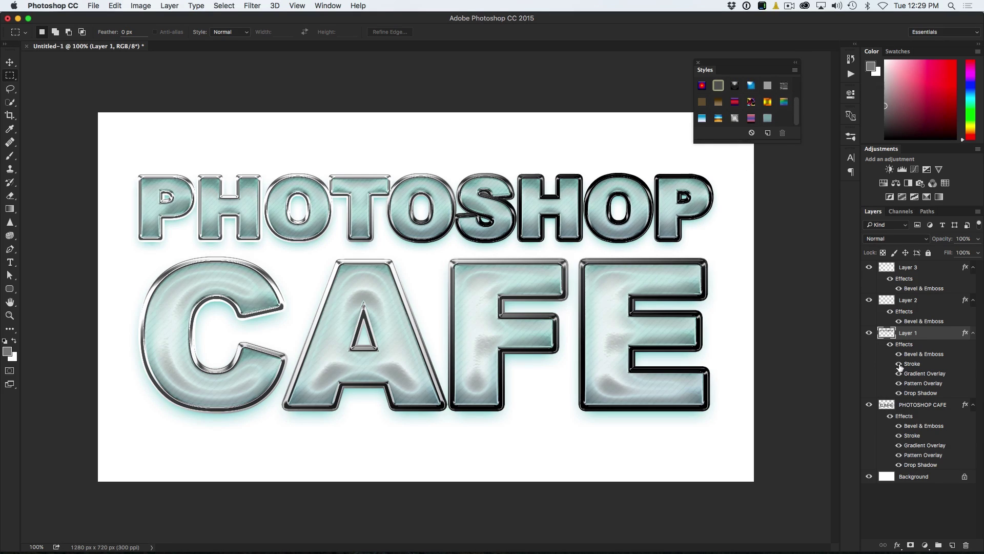
Save Layer 3's effects as a new style named 'bubbly sheen' and enlarge the Styles panel.
{"action": "left_click", "coordinate": [869, 300]}
{"action": "left_click", "coordinate": [869, 300]}
{"action": "left_click", "coordinate": [869, 267]}
{"action": "left_click", "coordinate": [869, 267]}
{"action": "left_click", "coordinate": [907, 267]}
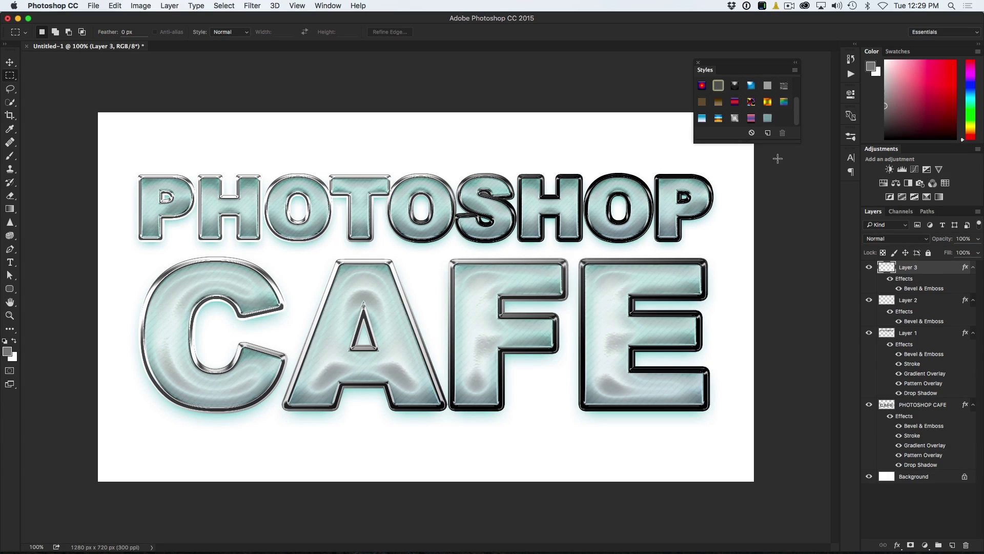
{"action": "left_click", "coordinate": [768, 132]}
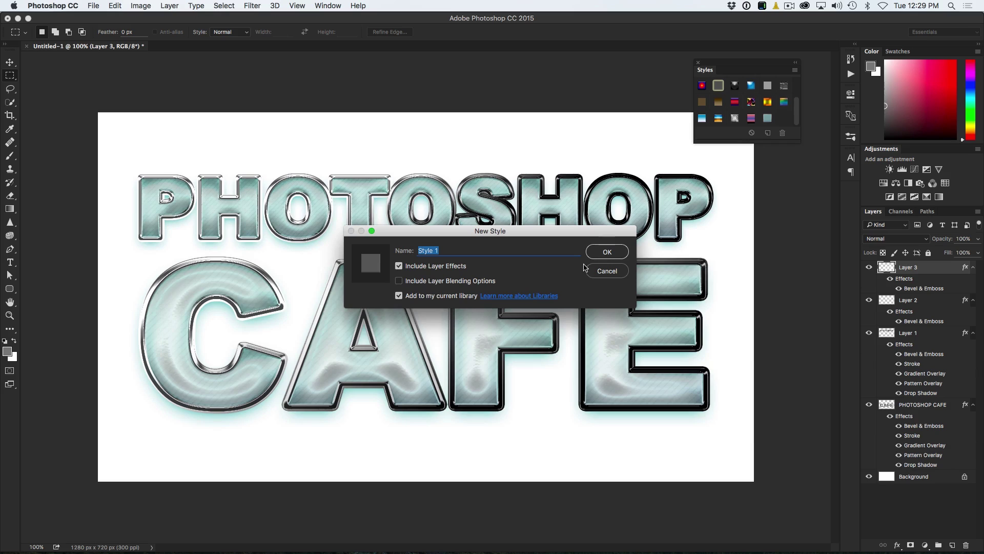
{"action": "type", "text": "bubbly sheen"}
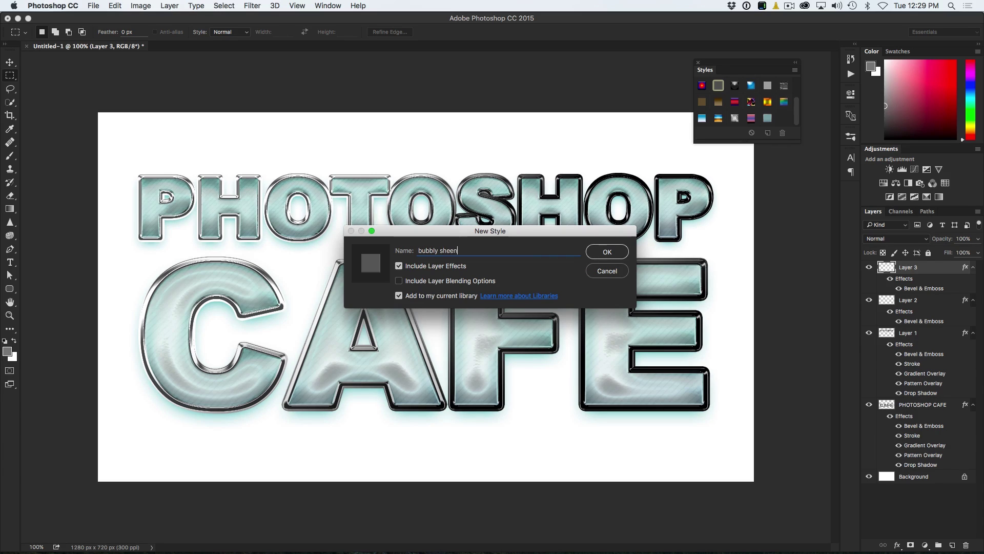
{"action": "left_click", "coordinate": [602, 252]}
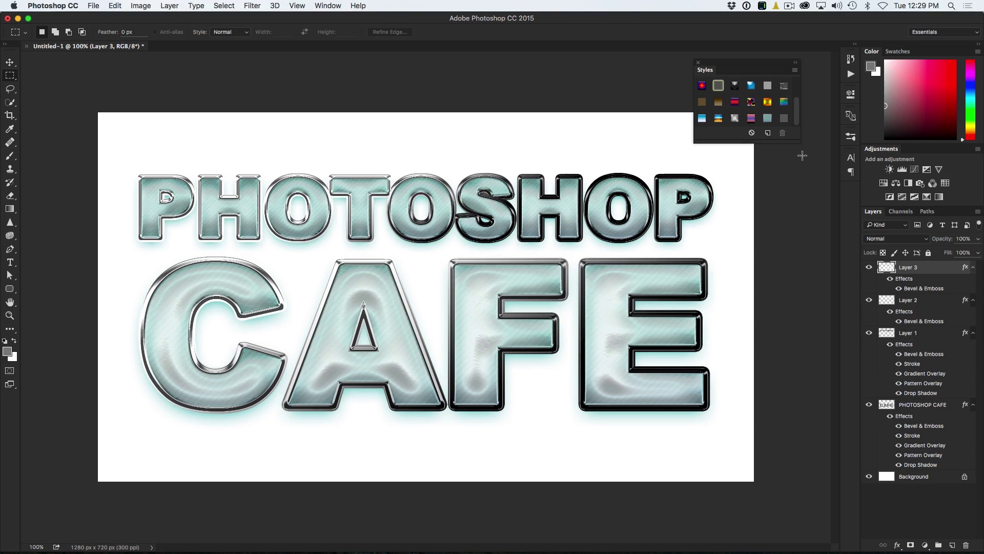
{"action": "left_click_drag", "start_coordinate": [796, 135], "coordinate": [815, 168]}
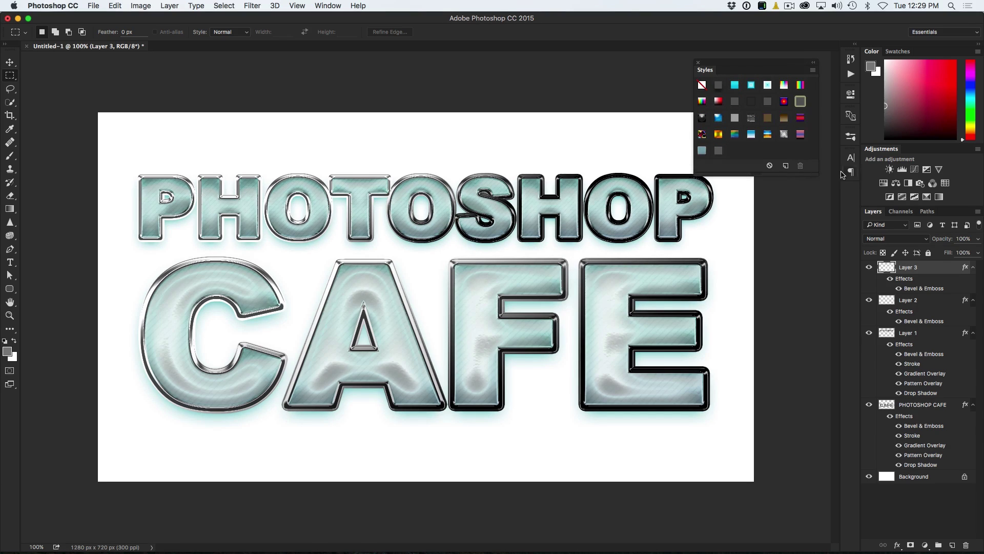